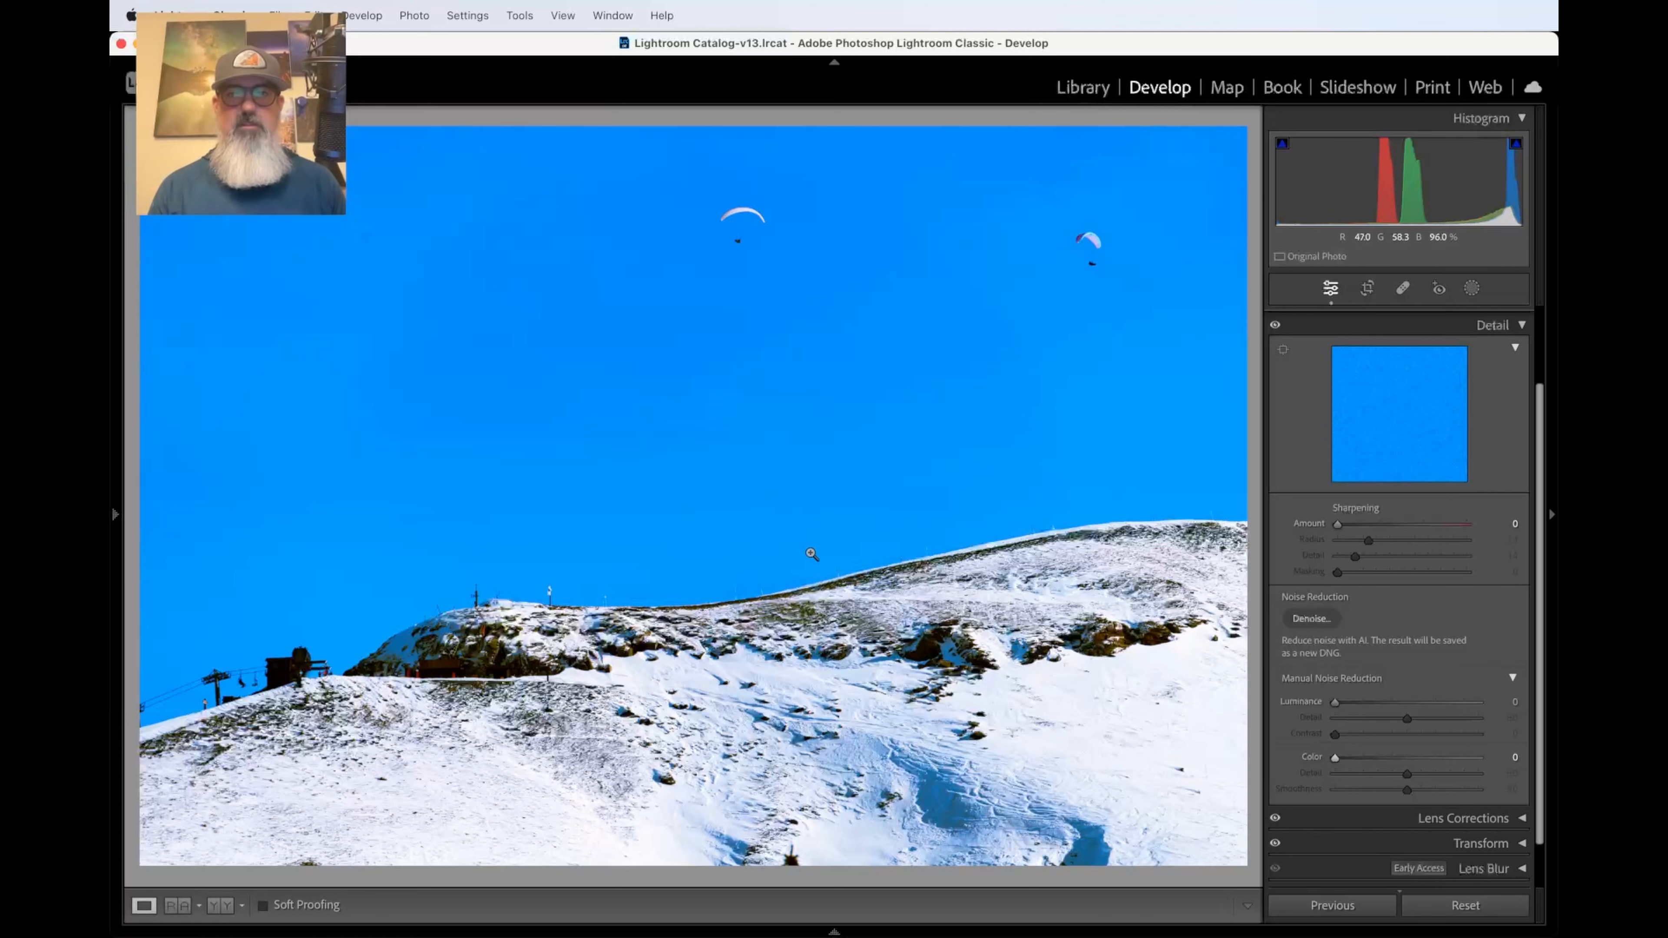
- Set the Color noise reduction to 24 while viewing a close-up of the blue sky
left_click(877, 484)
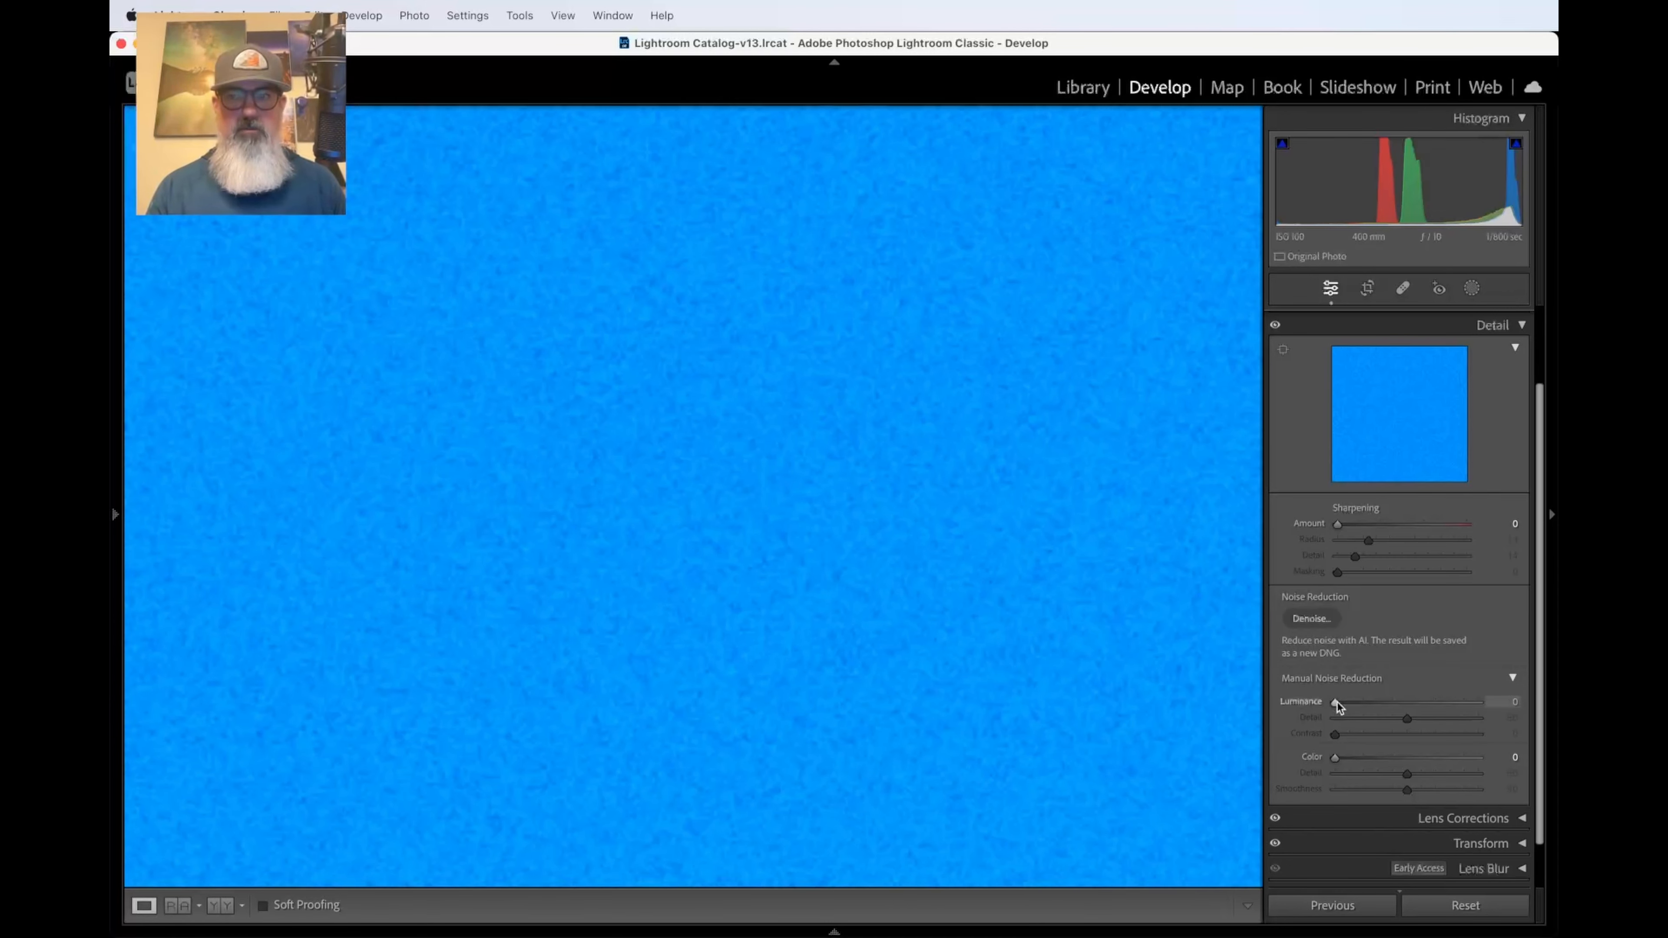
left_click_drag(1334, 759, 1349, 758)
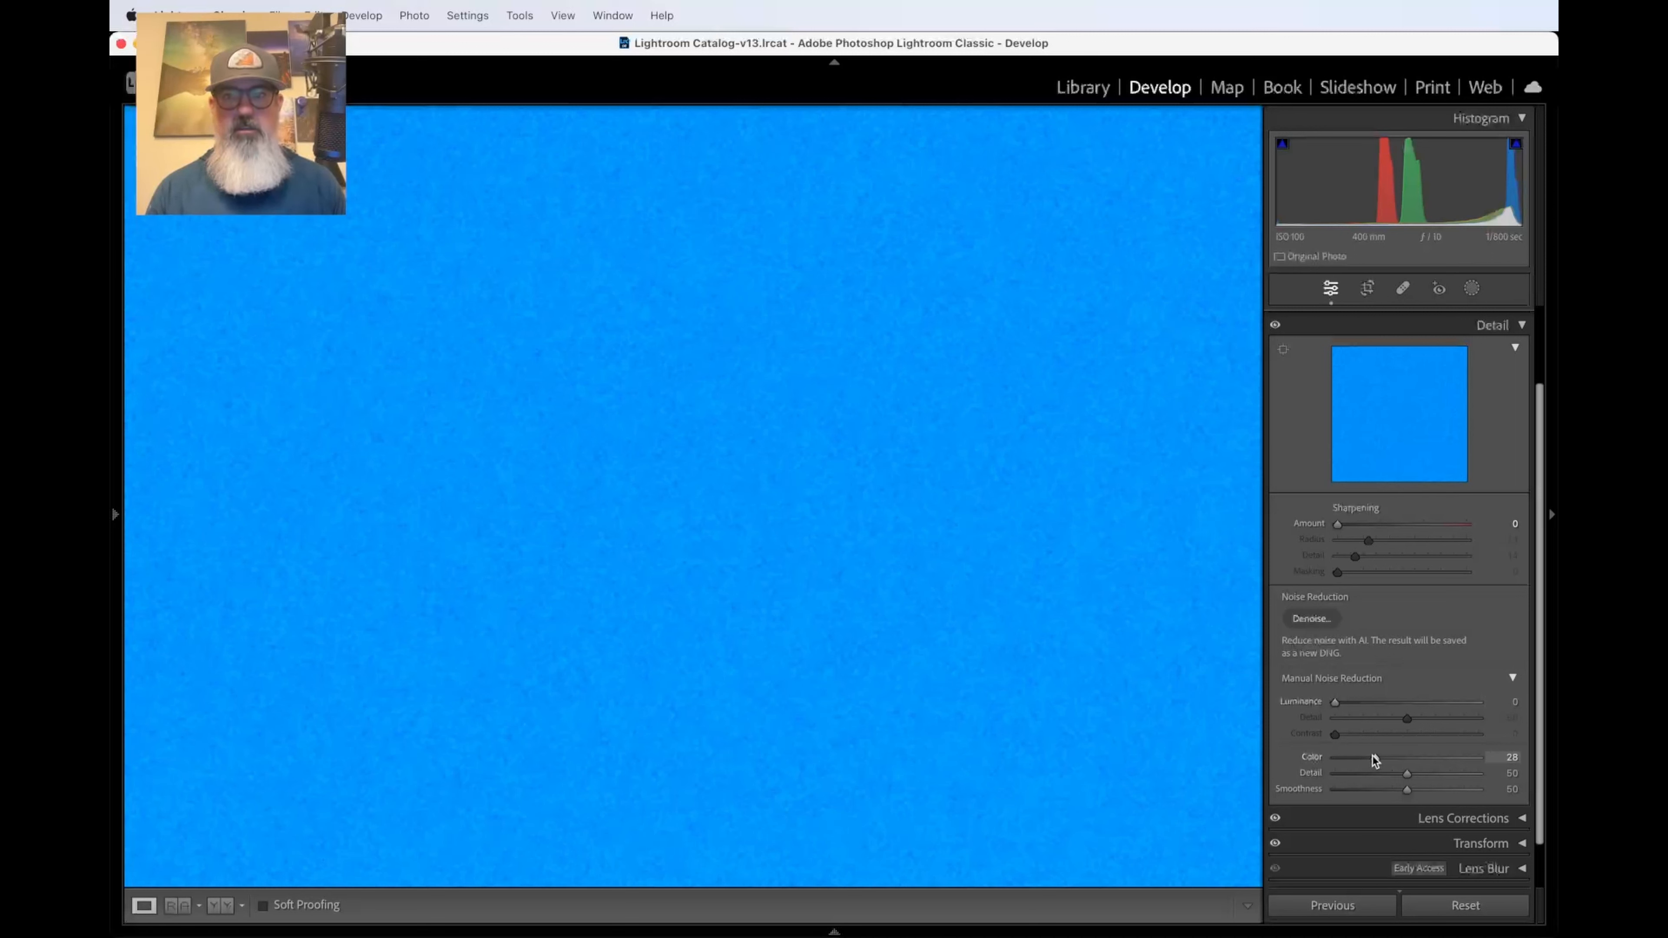
mouse_move(1378, 755)
left_mouse_down()
mouse_move(1504, 755)
mouse_move(1334, 758)
mouse_move(1372, 758)
mouse_move(1358, 759)
left_mouse_up()
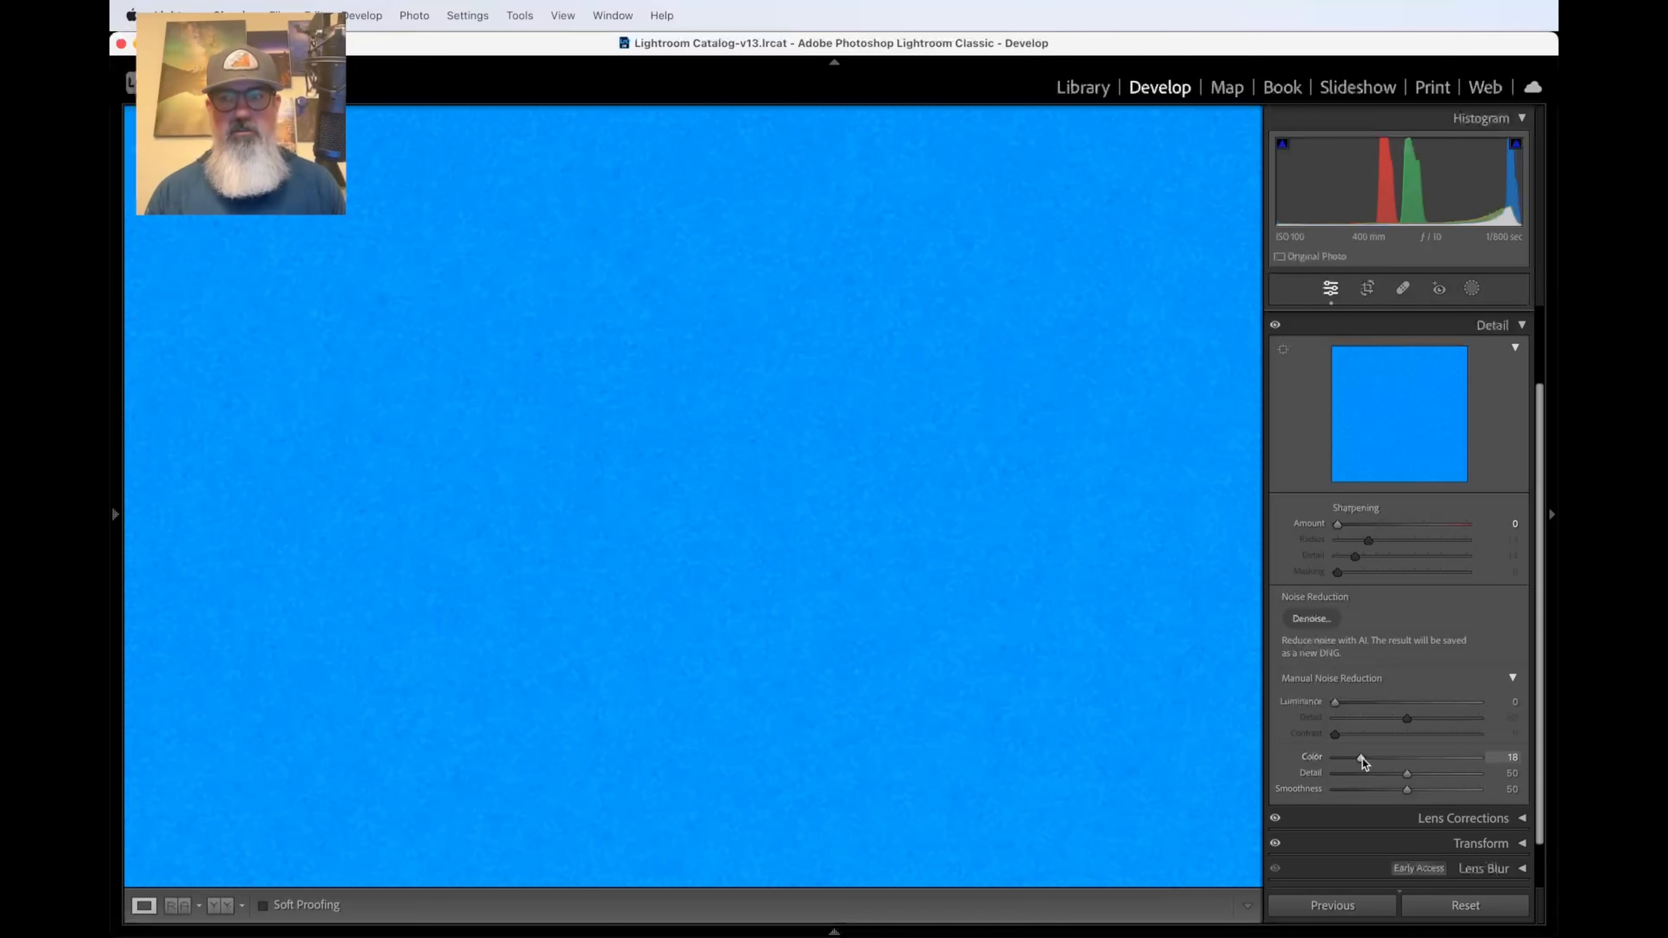
left_click_drag(1362, 759, 1368, 759)
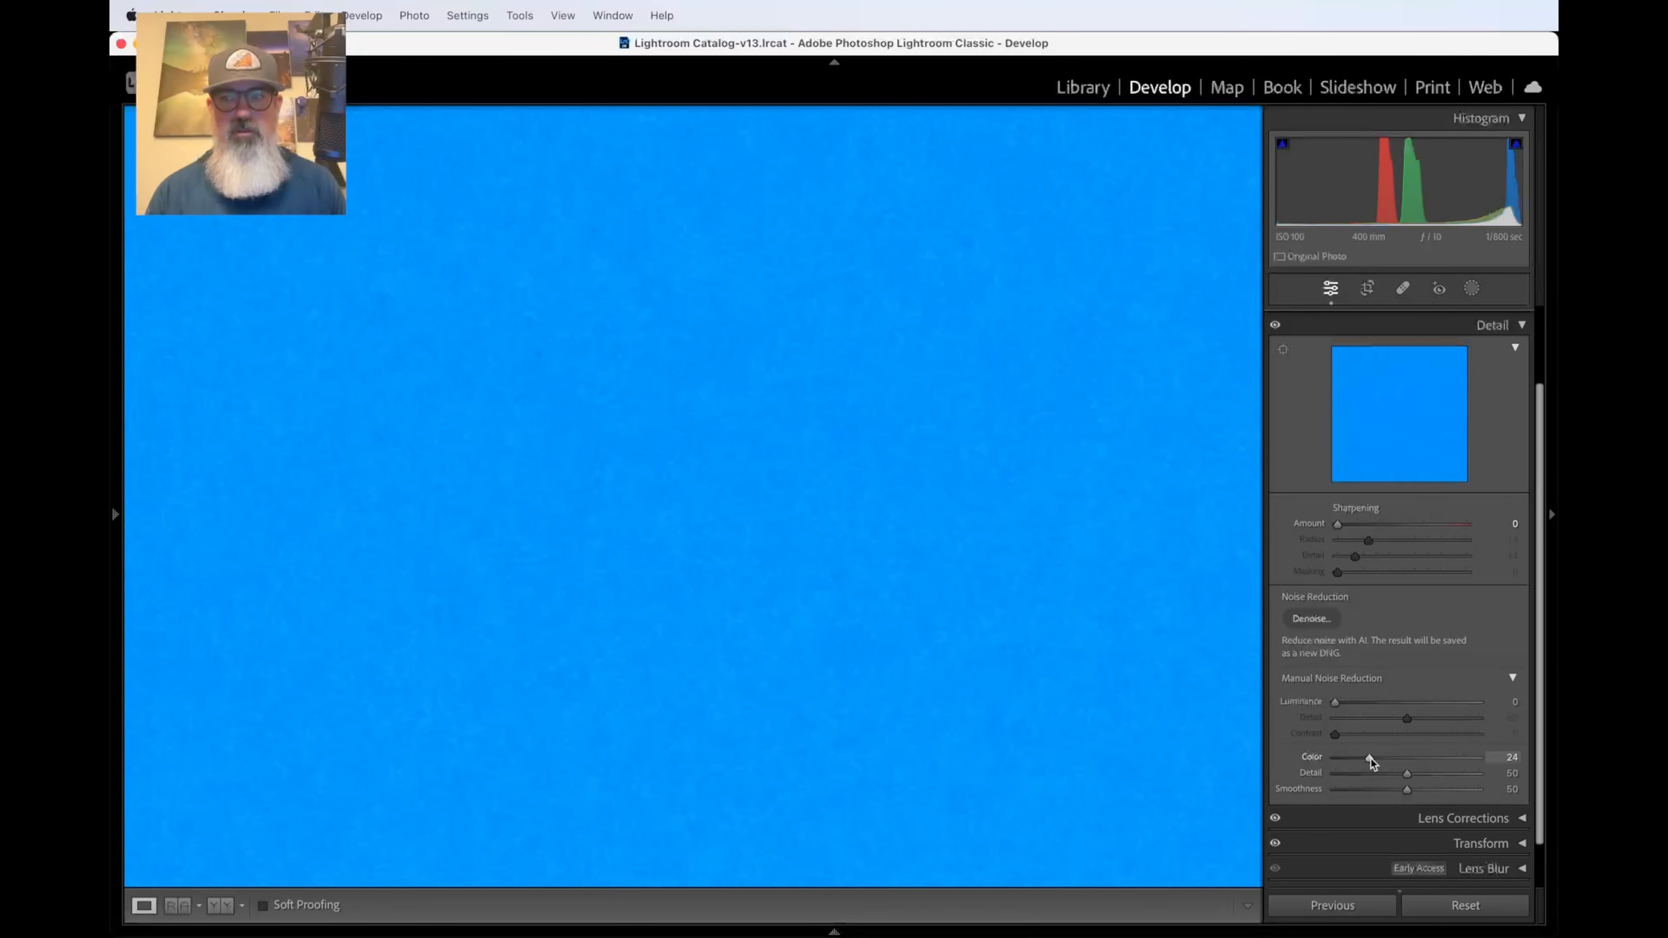
- Set the Luminance noise reduction to 14 while viewing the snowy ridge up close
left_click(1144, 677)
left_click(762, 395)
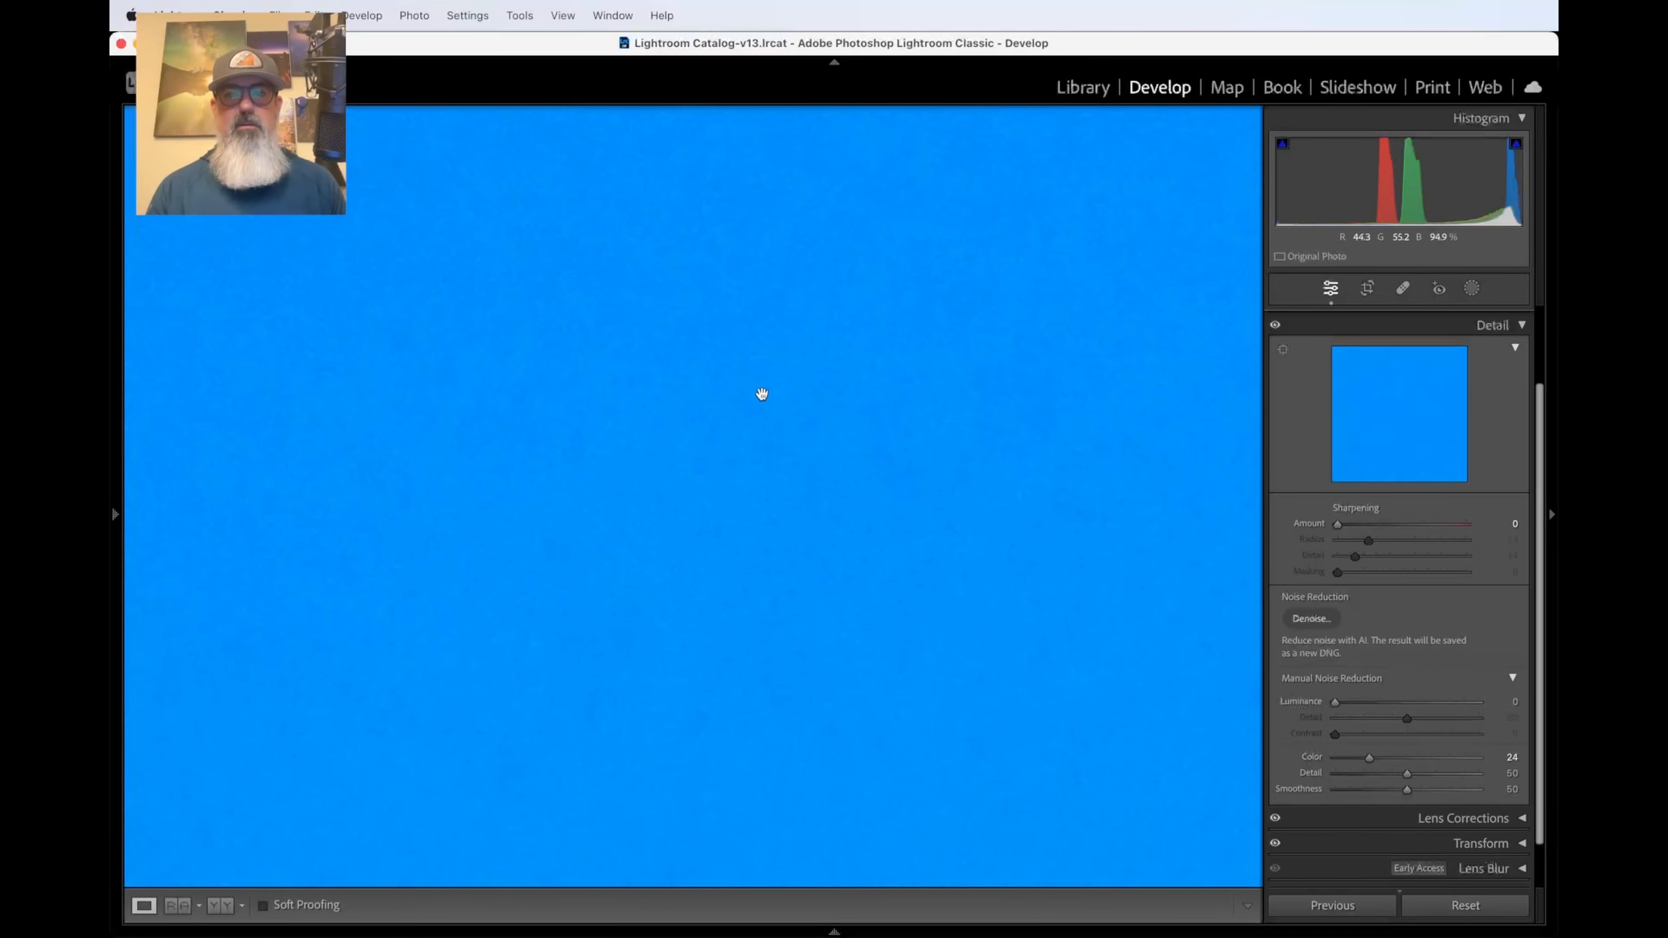
left_click(763, 394)
left_click(880, 625)
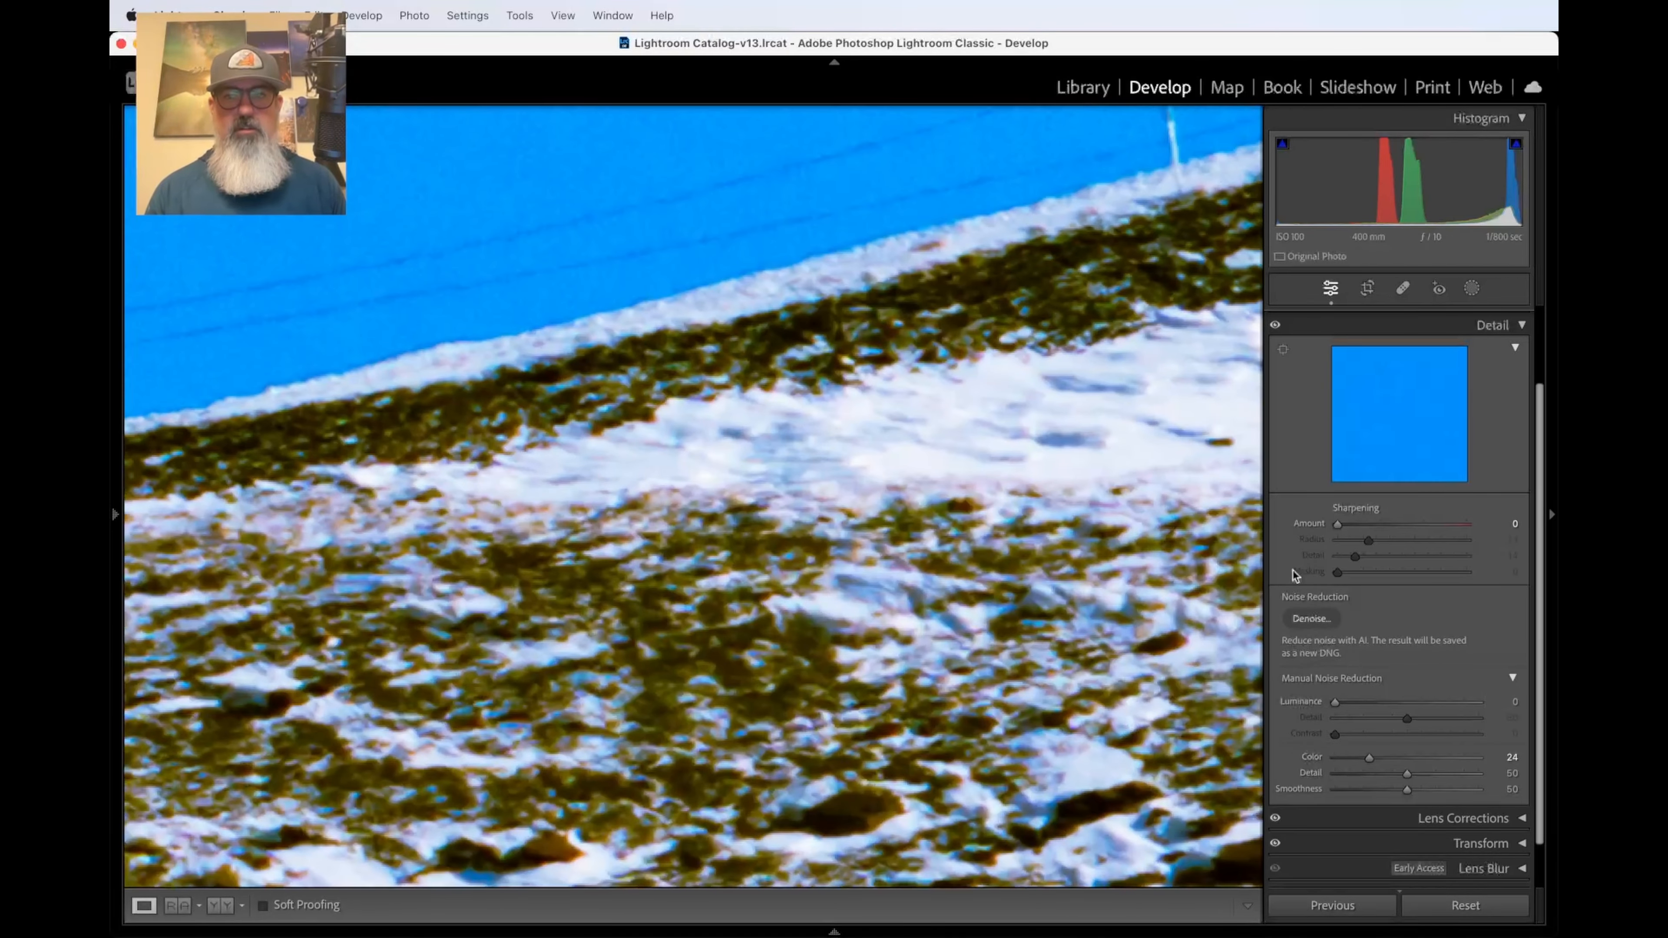
left_click_drag(1336, 703, 1359, 700)
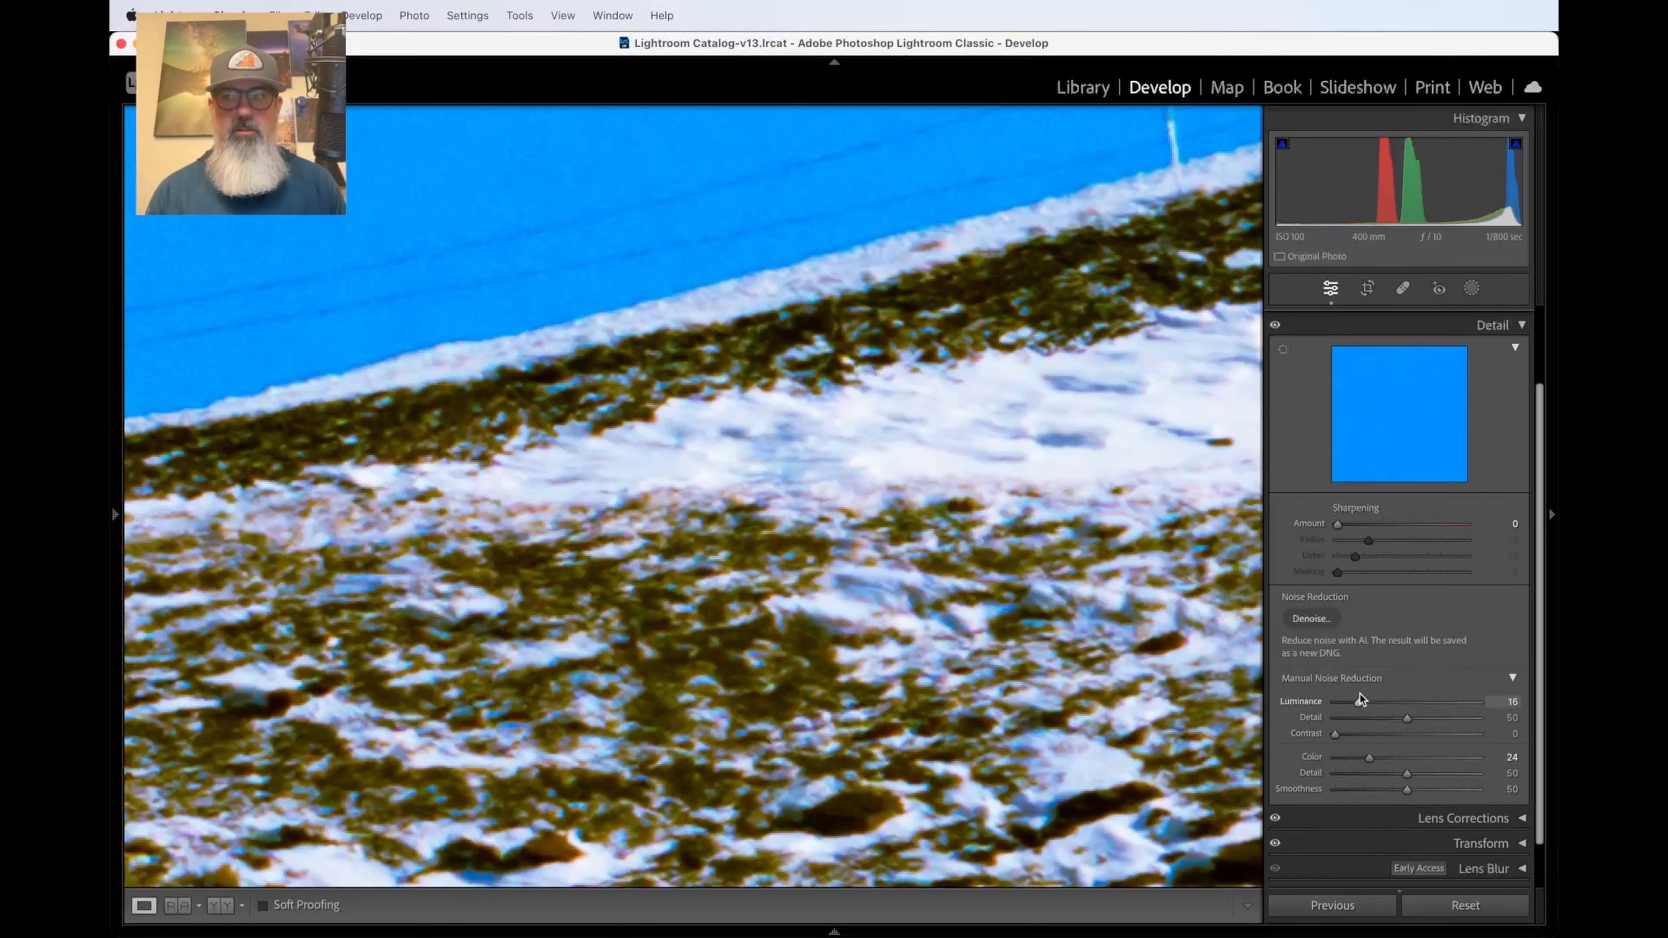
left_click_drag(1360, 695, 1356, 695)
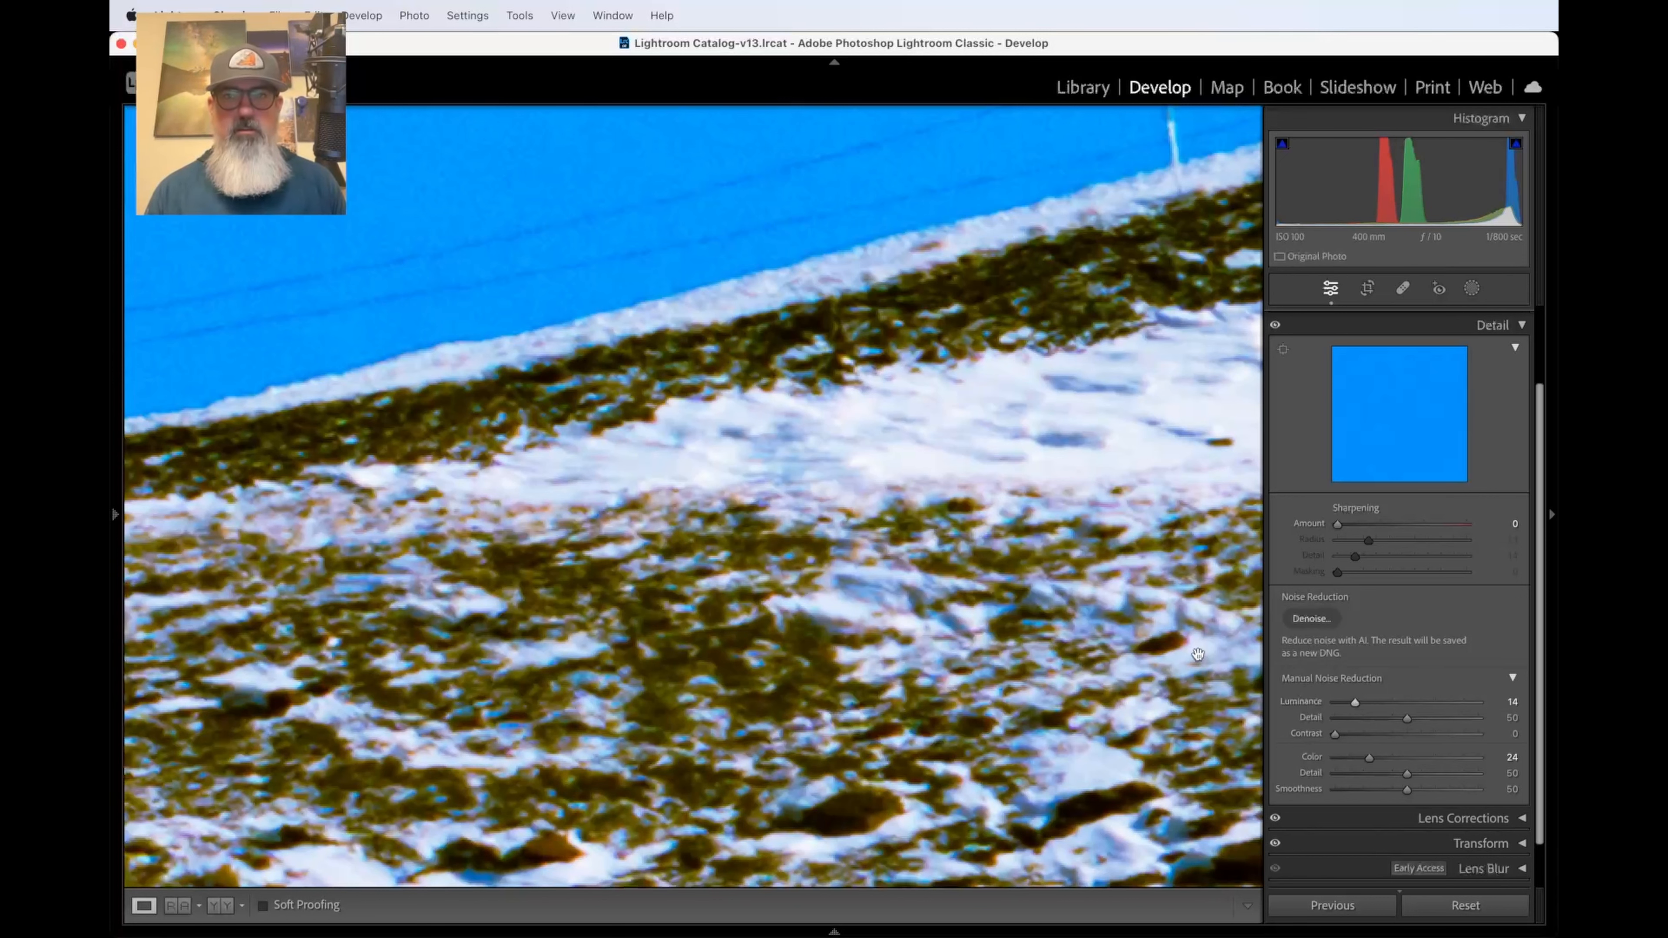
- Raise the Luminance noise reduction to 77 and compare its effect on the sky and the ridge
scroll(1003, 532, "up", 10)
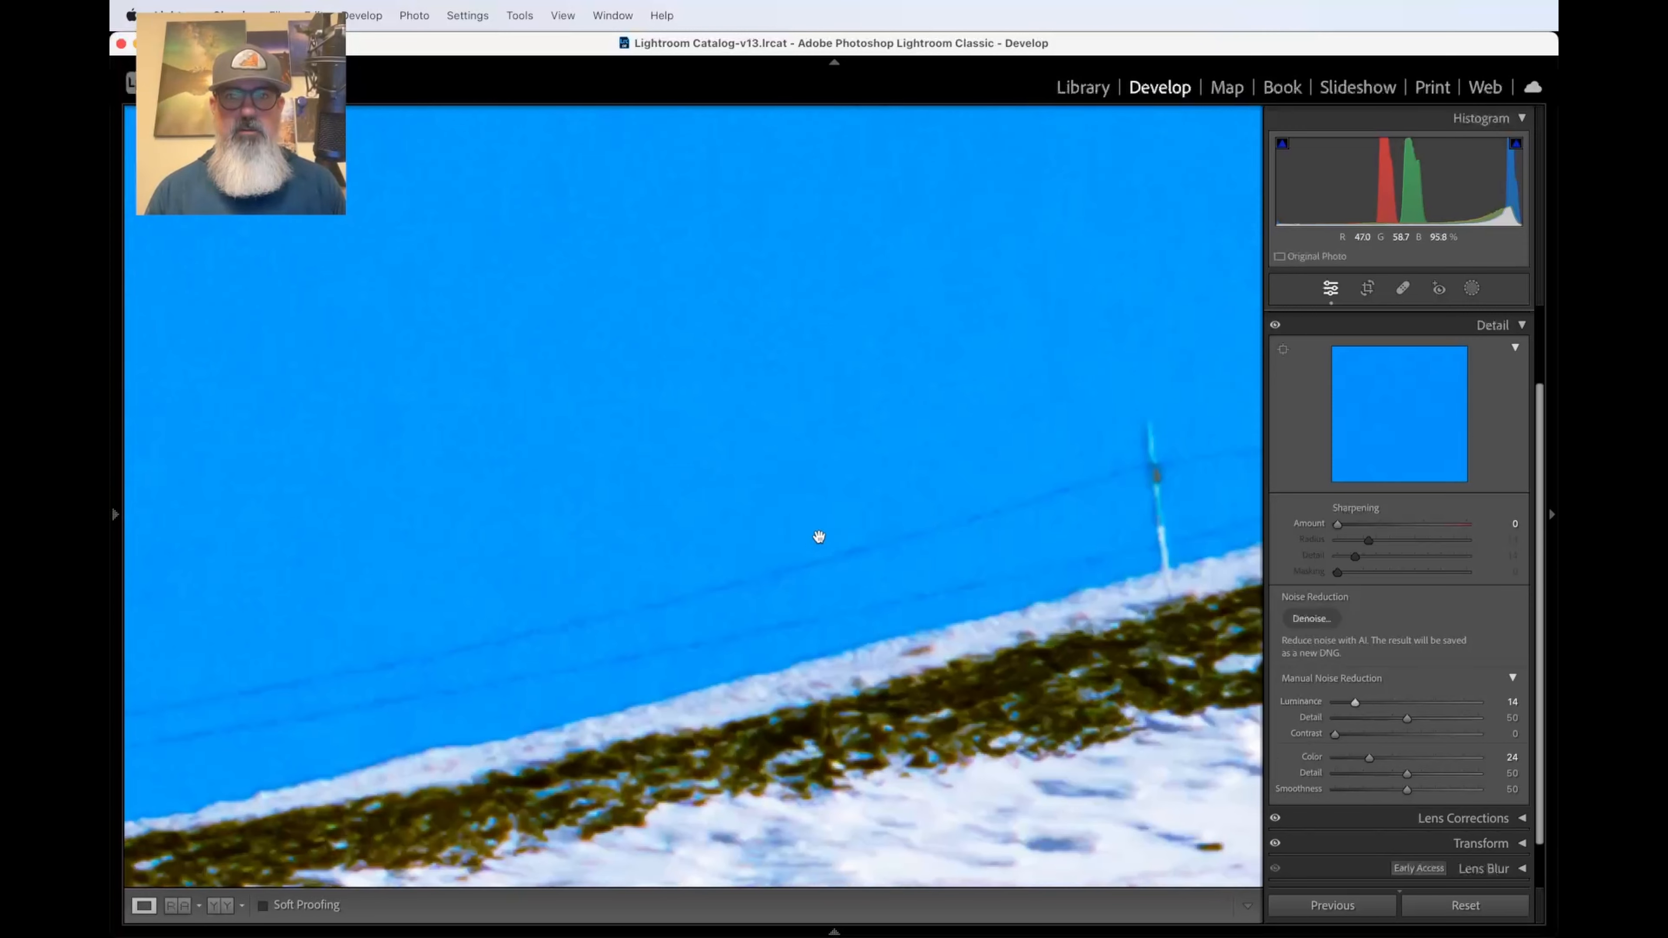
scroll(759, 516, "up", 3)
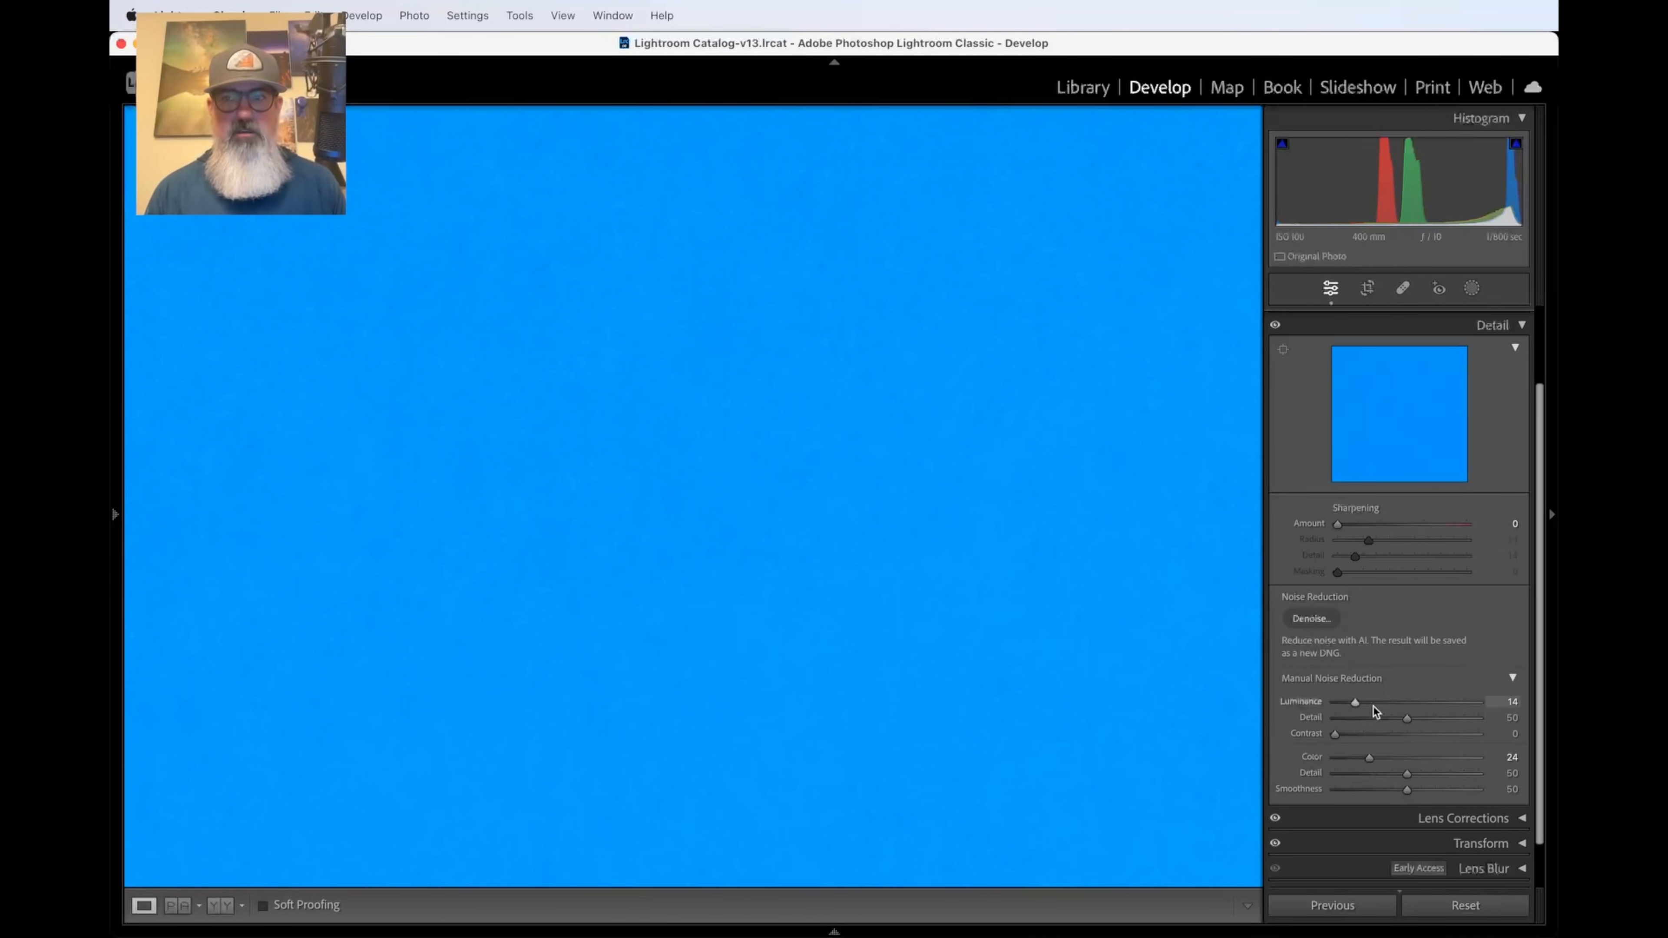
mouse_move(1360, 706)
left_mouse_down()
mouse_move(1383, 694)
mouse_move(1355, 701)
mouse_move(1372, 701)
left_mouse_up()
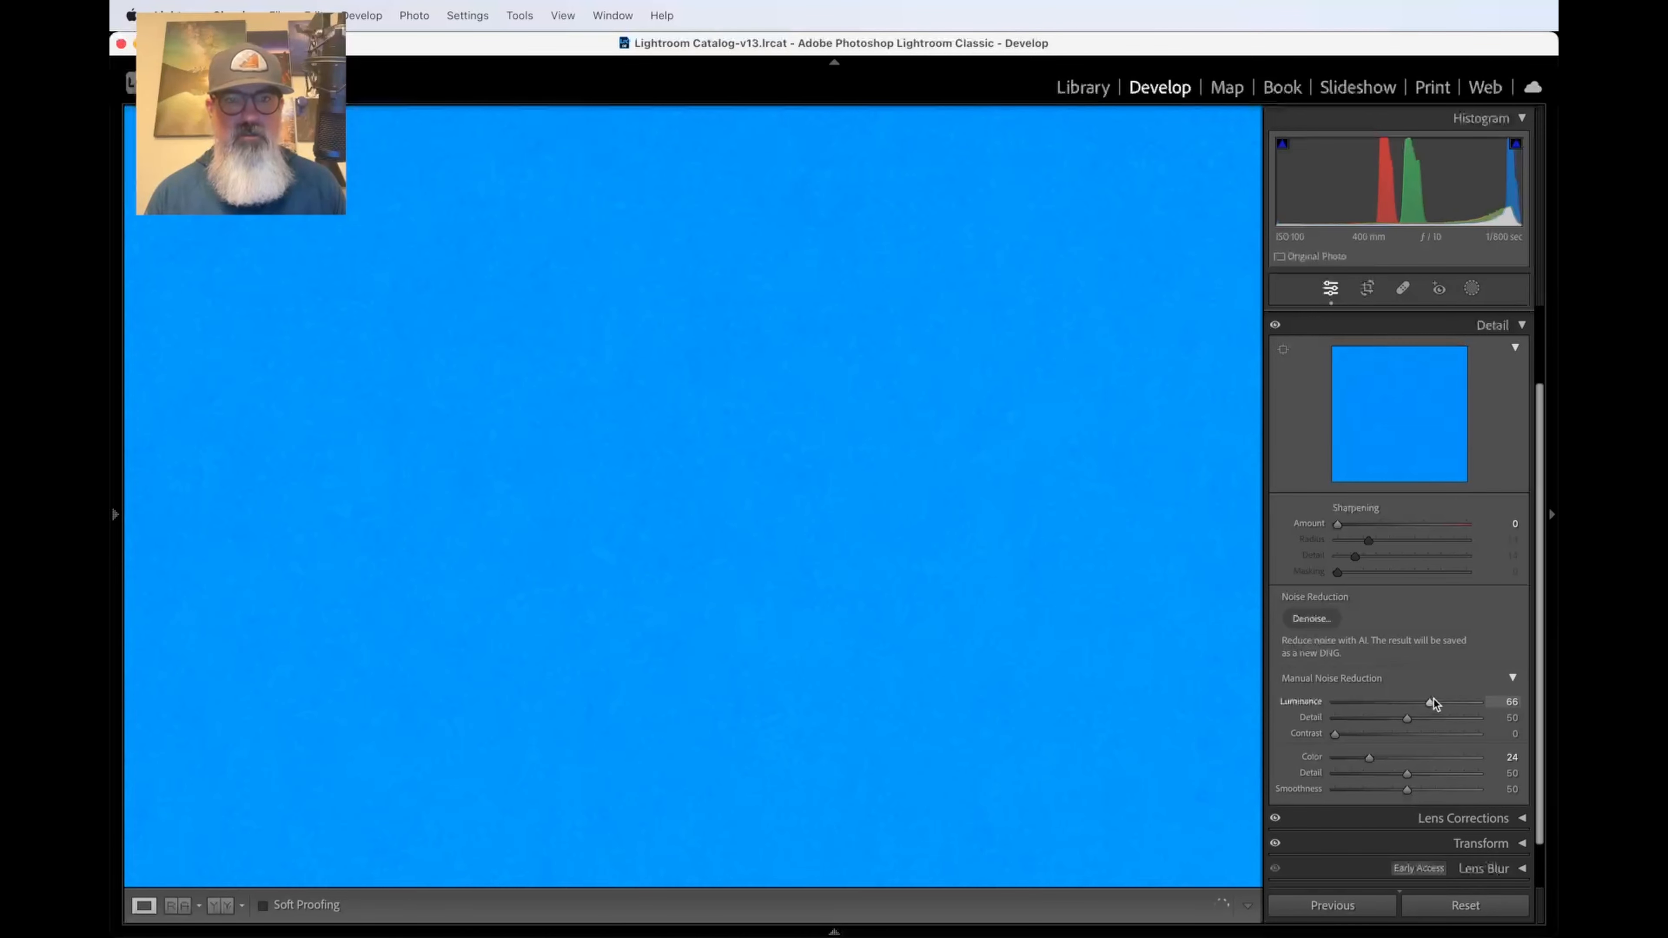
left_click_drag(1433, 703, 1451, 702)
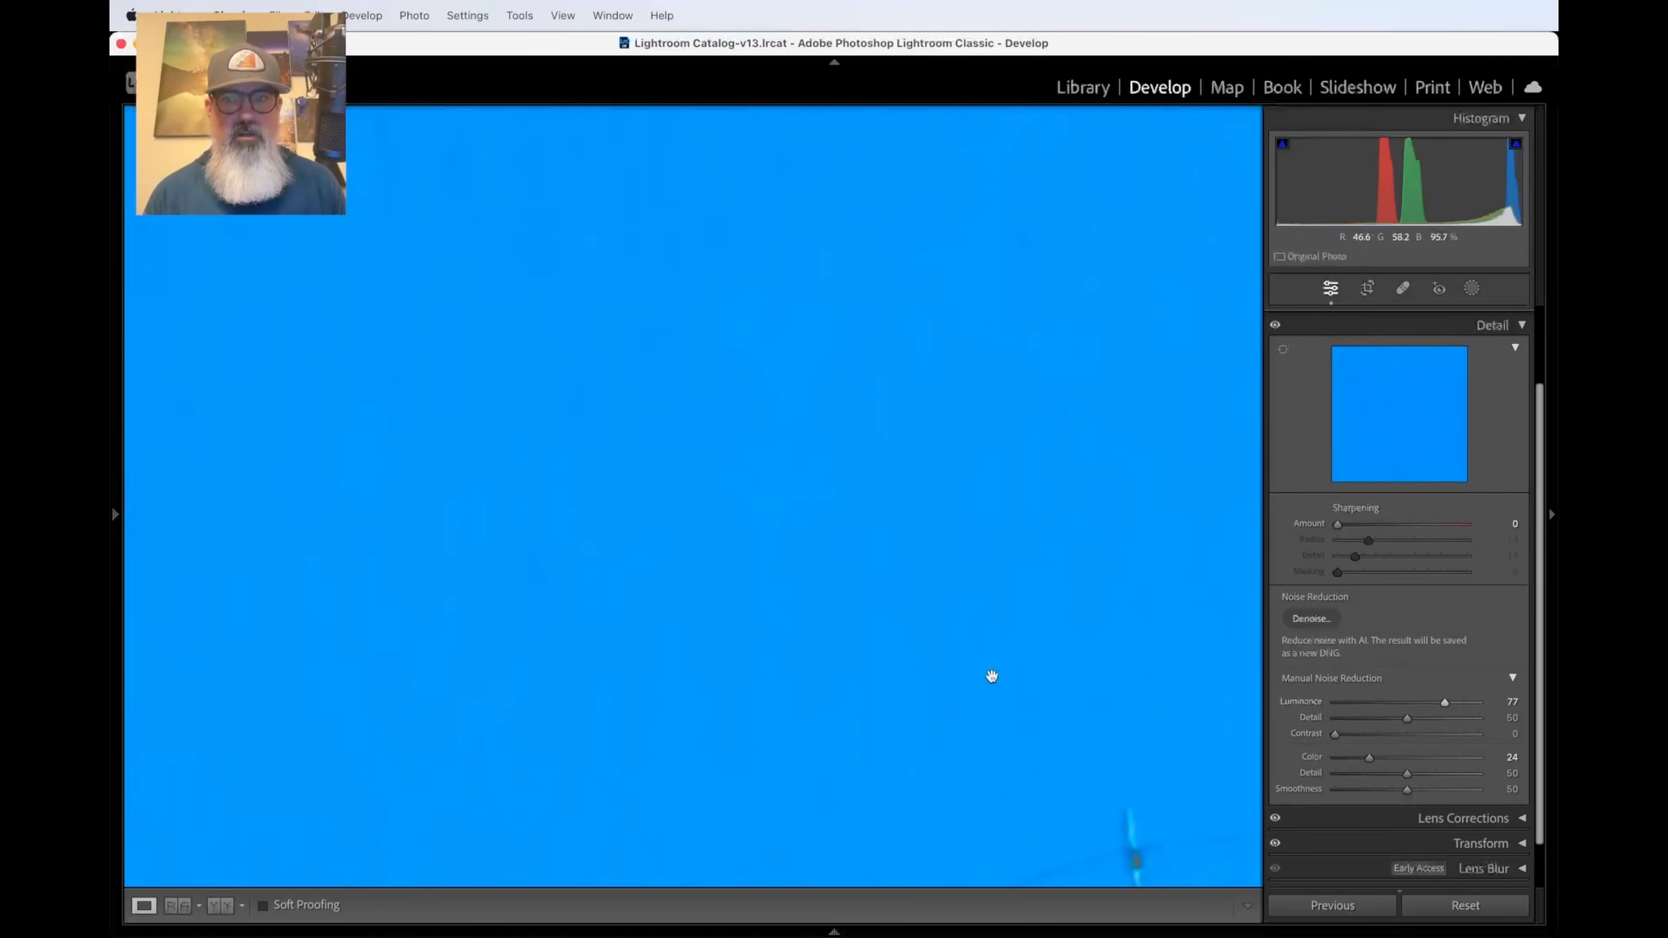
scroll(992, 677, "down", 10)
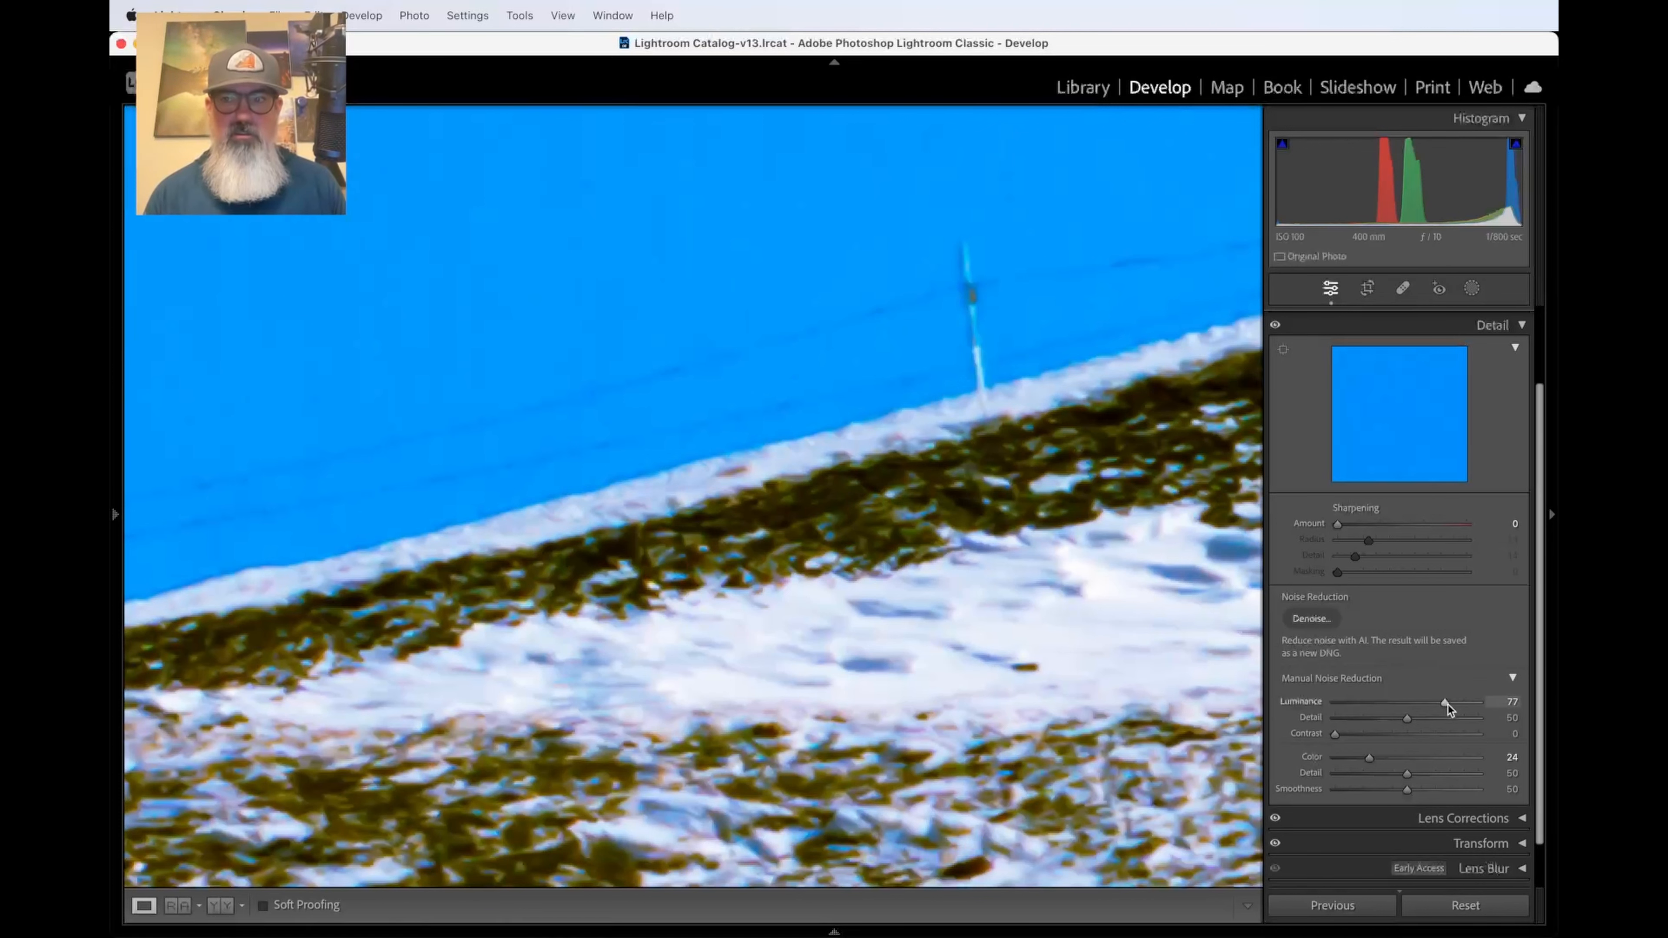
- Try the Luminance noise reduction at 0 and at 100, and check the detail on the rocky snow slope
left_click_drag(1449, 704, 1230, 713)
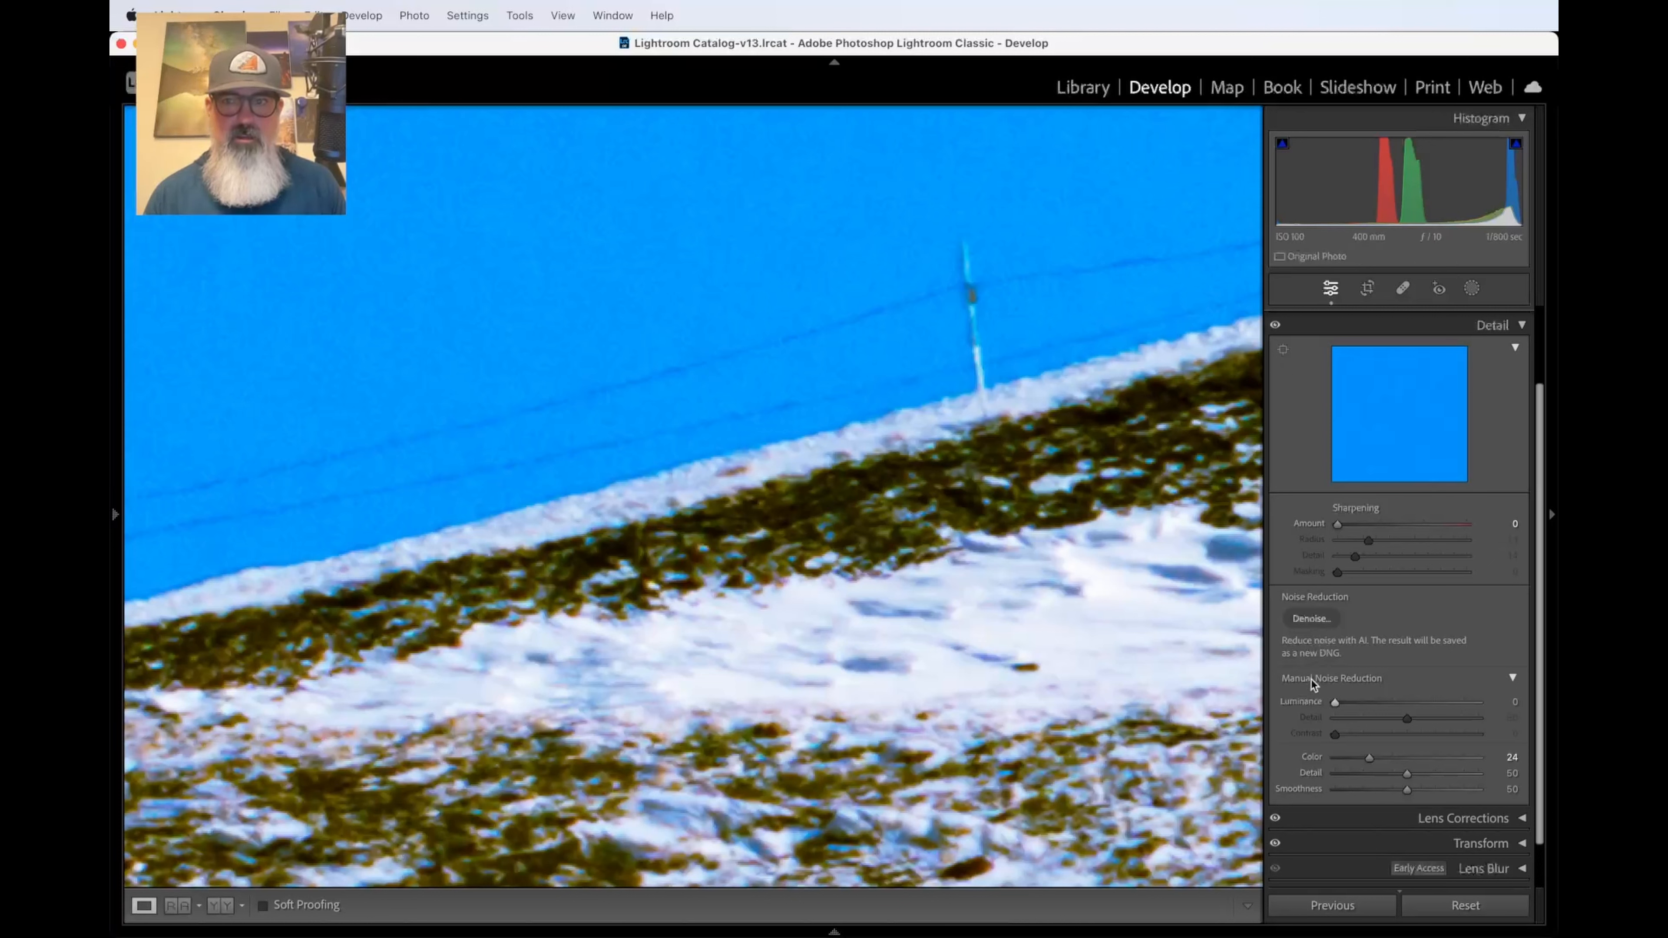
left_click_drag(1334, 702, 1517, 699)
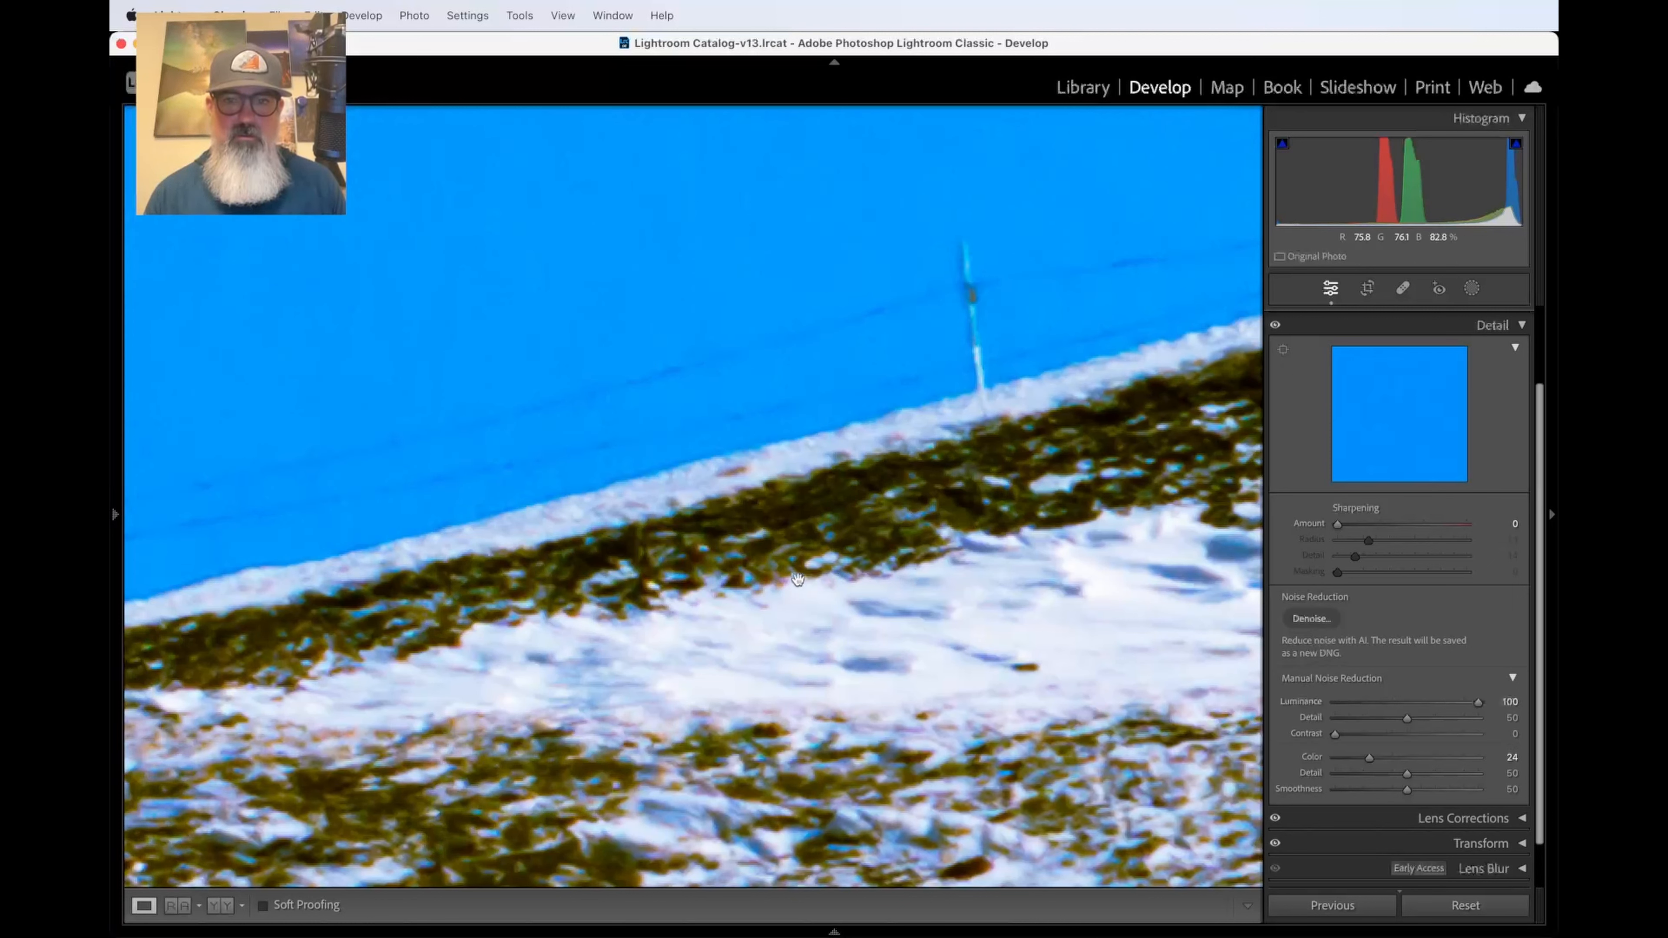
left_click(774, 600)
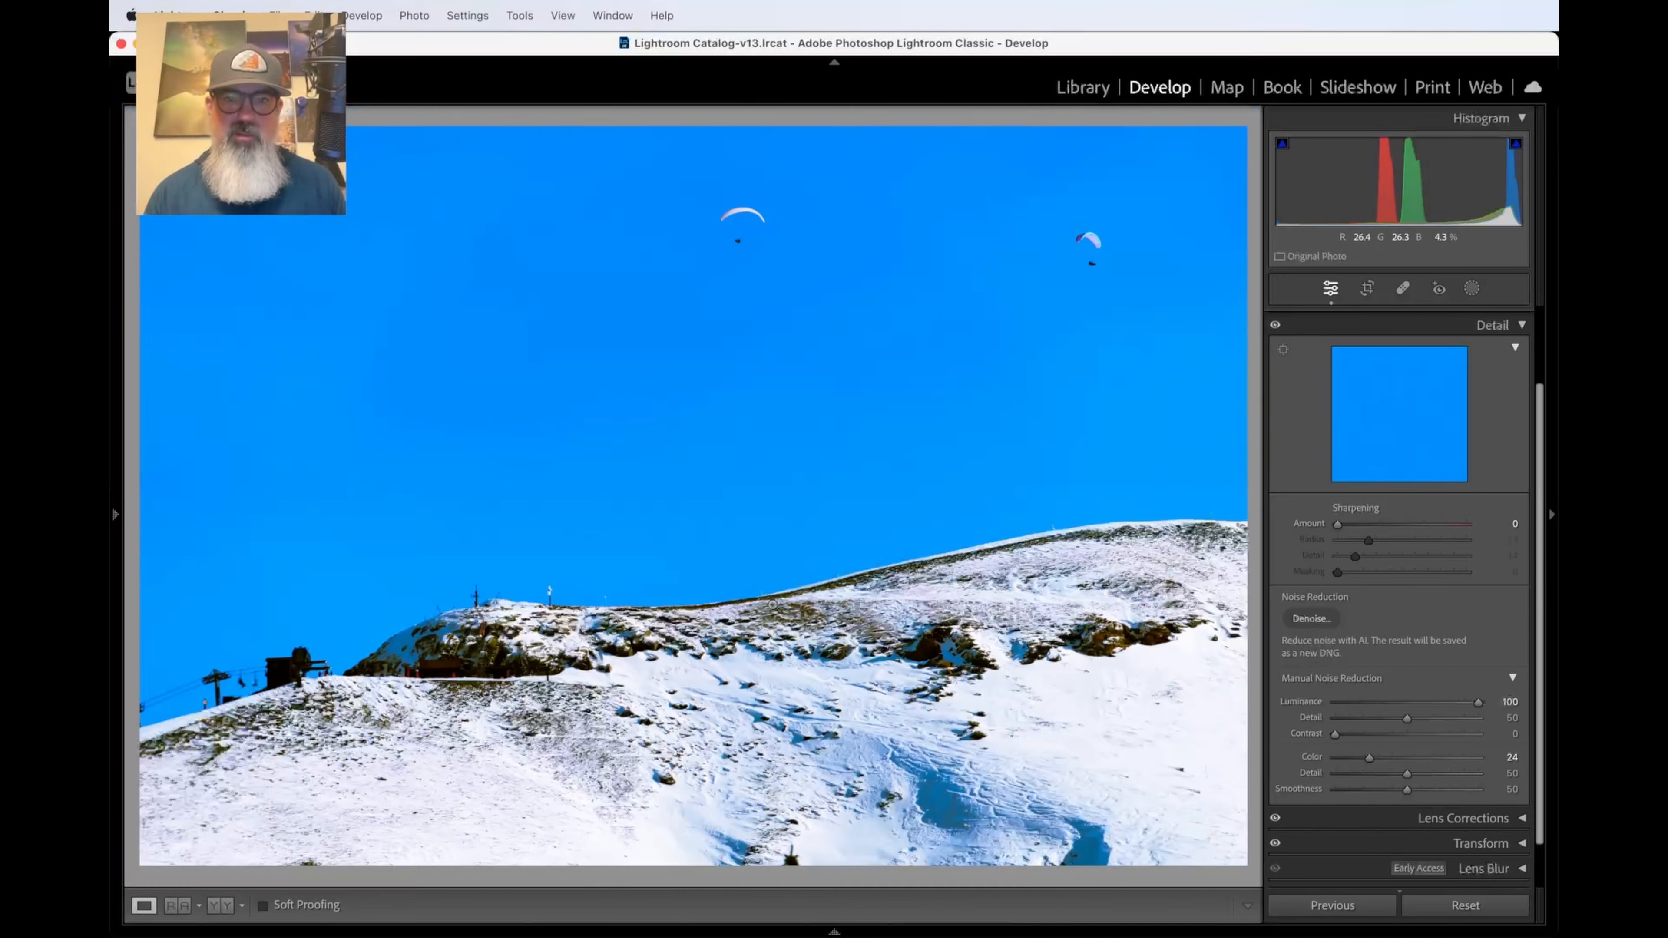
left_click(784, 652)
scroll(783, 652, "up", 3)
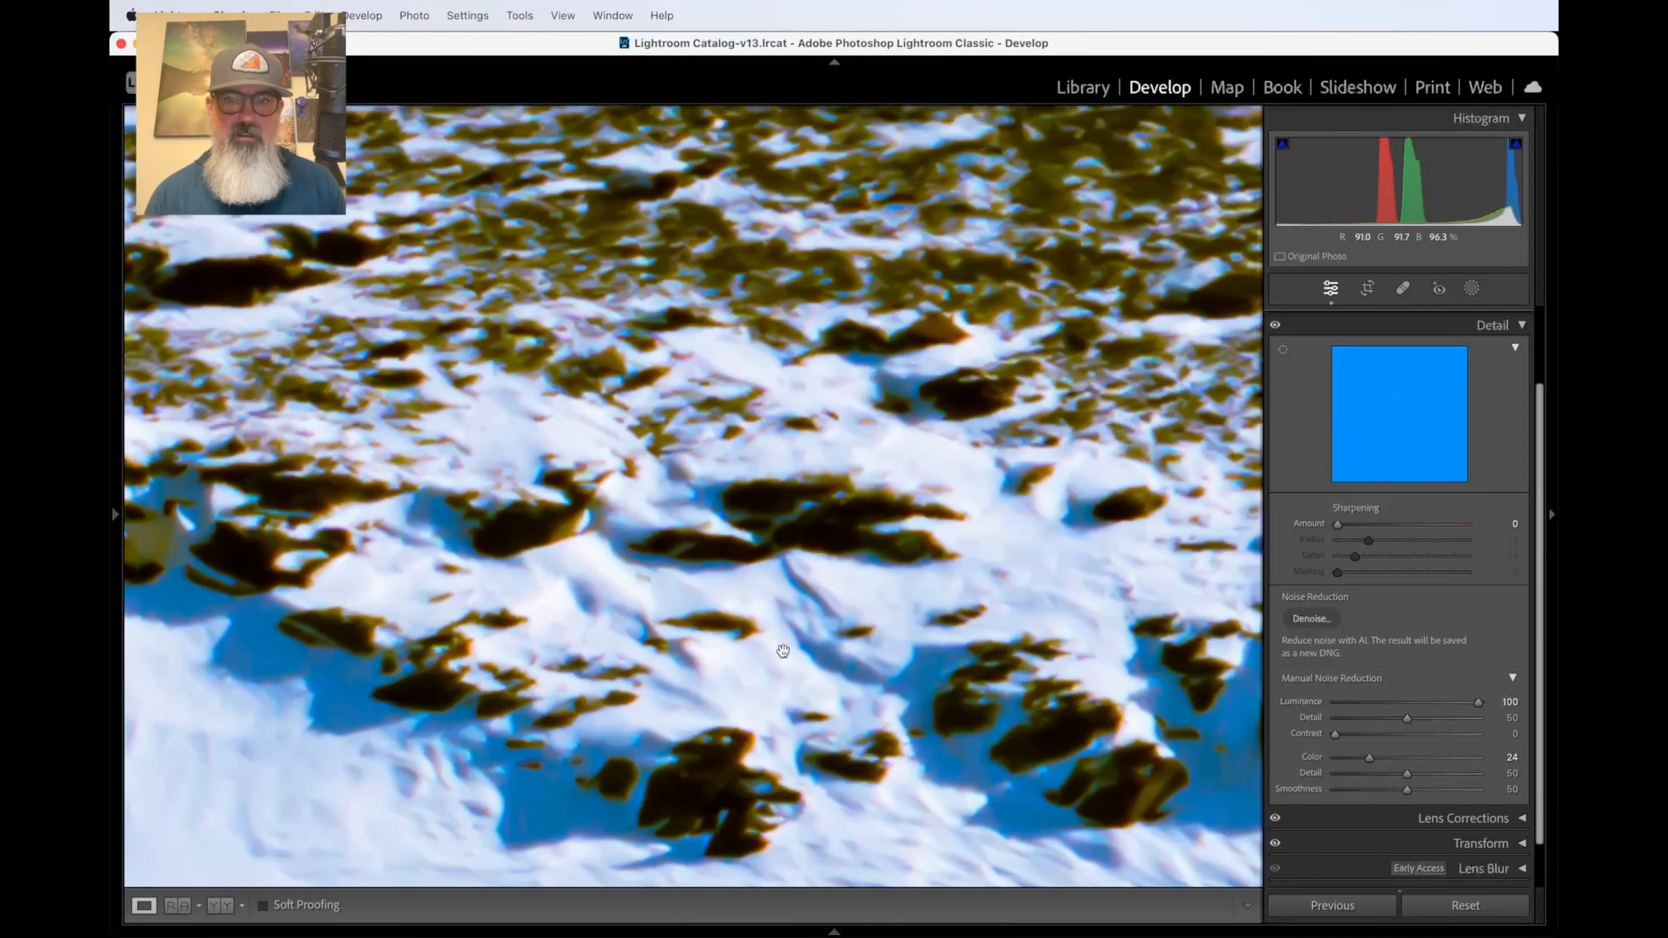
scroll(782, 651, "up", 4)
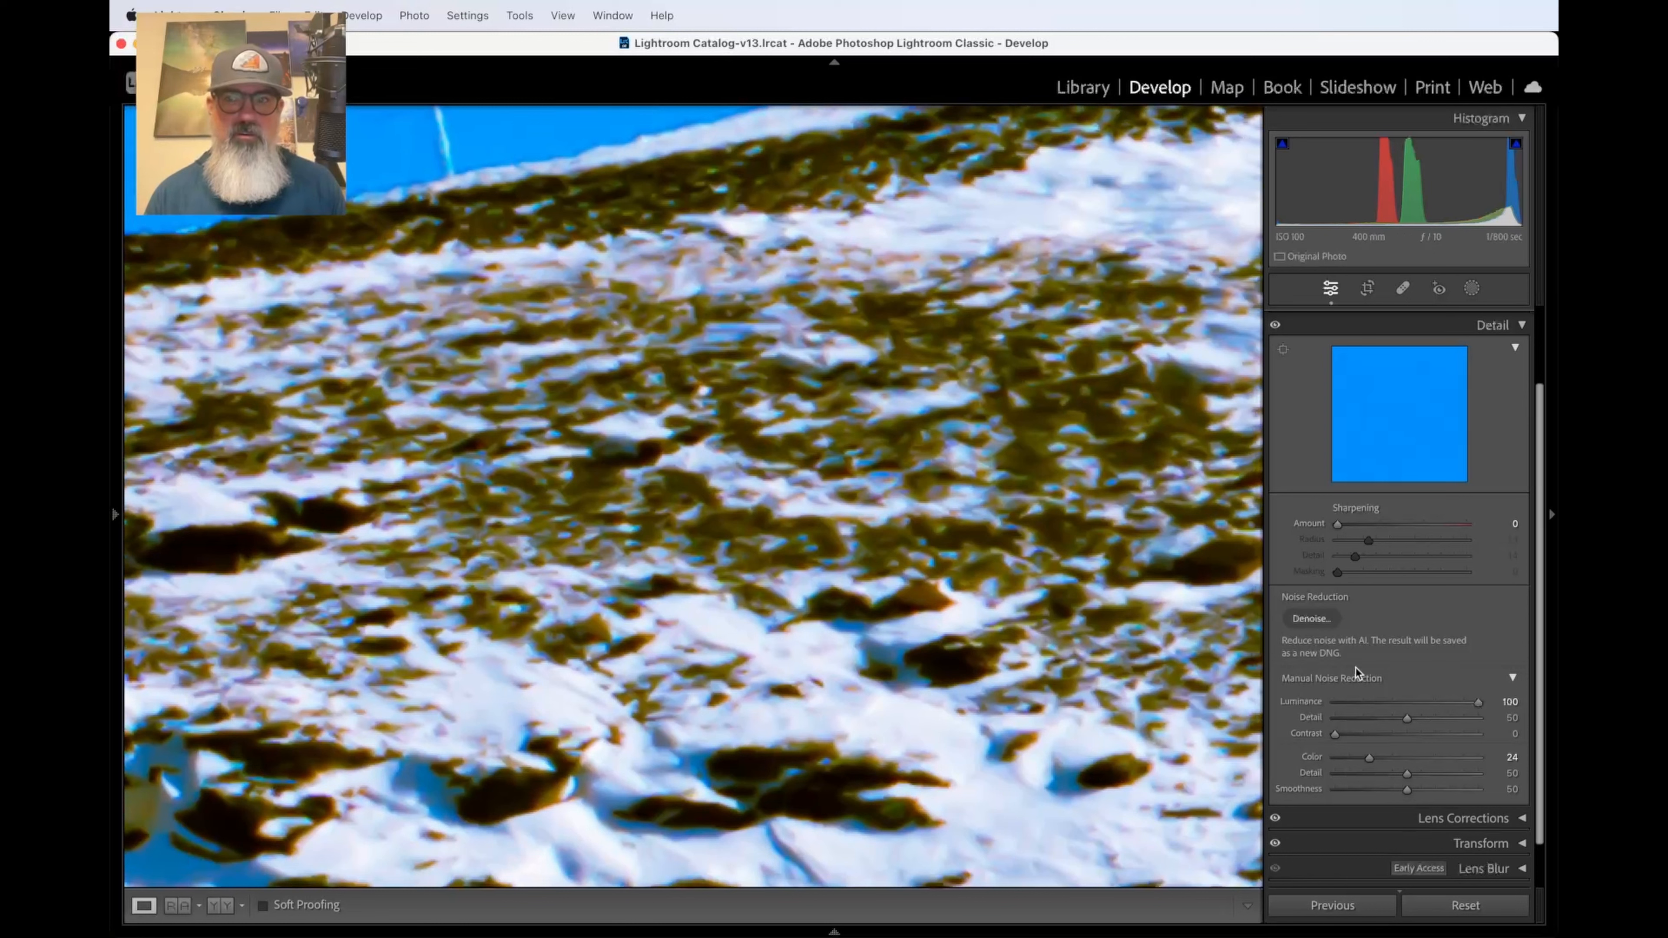
- Set the manual noise reduction to Luminance 15, Contrast 0 and Color 25
left_click(1359, 701)
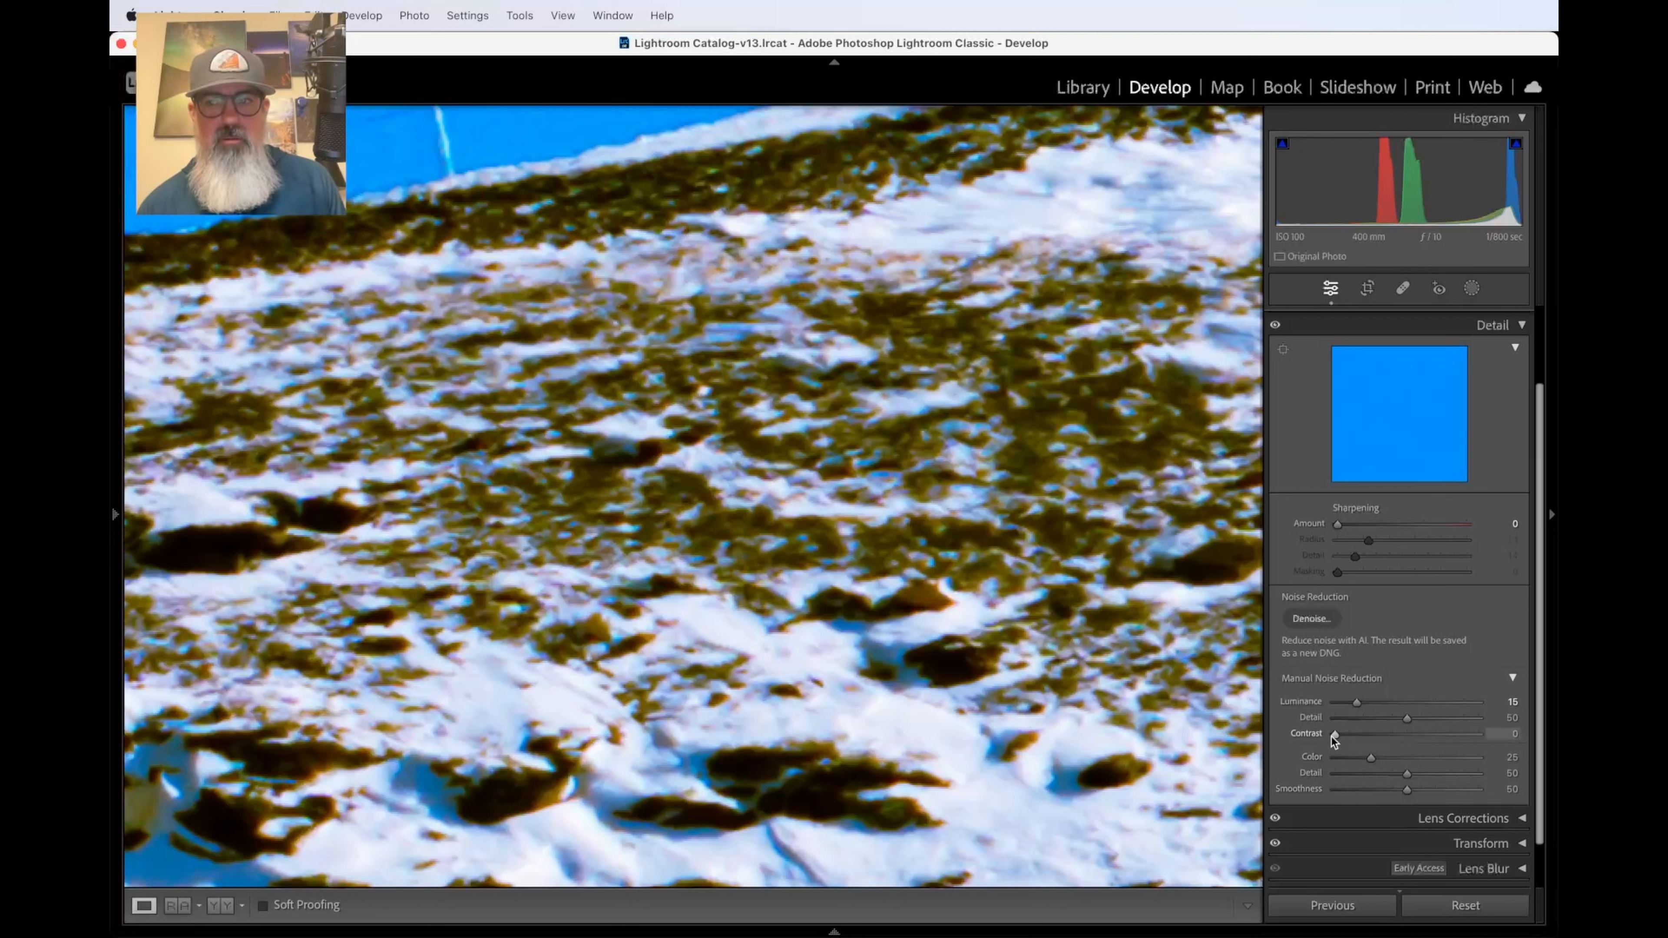
mouse_move(1336, 734)
left_mouse_down()
mouse_move(1394, 732)
mouse_move(1327, 734)
mouse_move(1357, 734)
left_mouse_up()
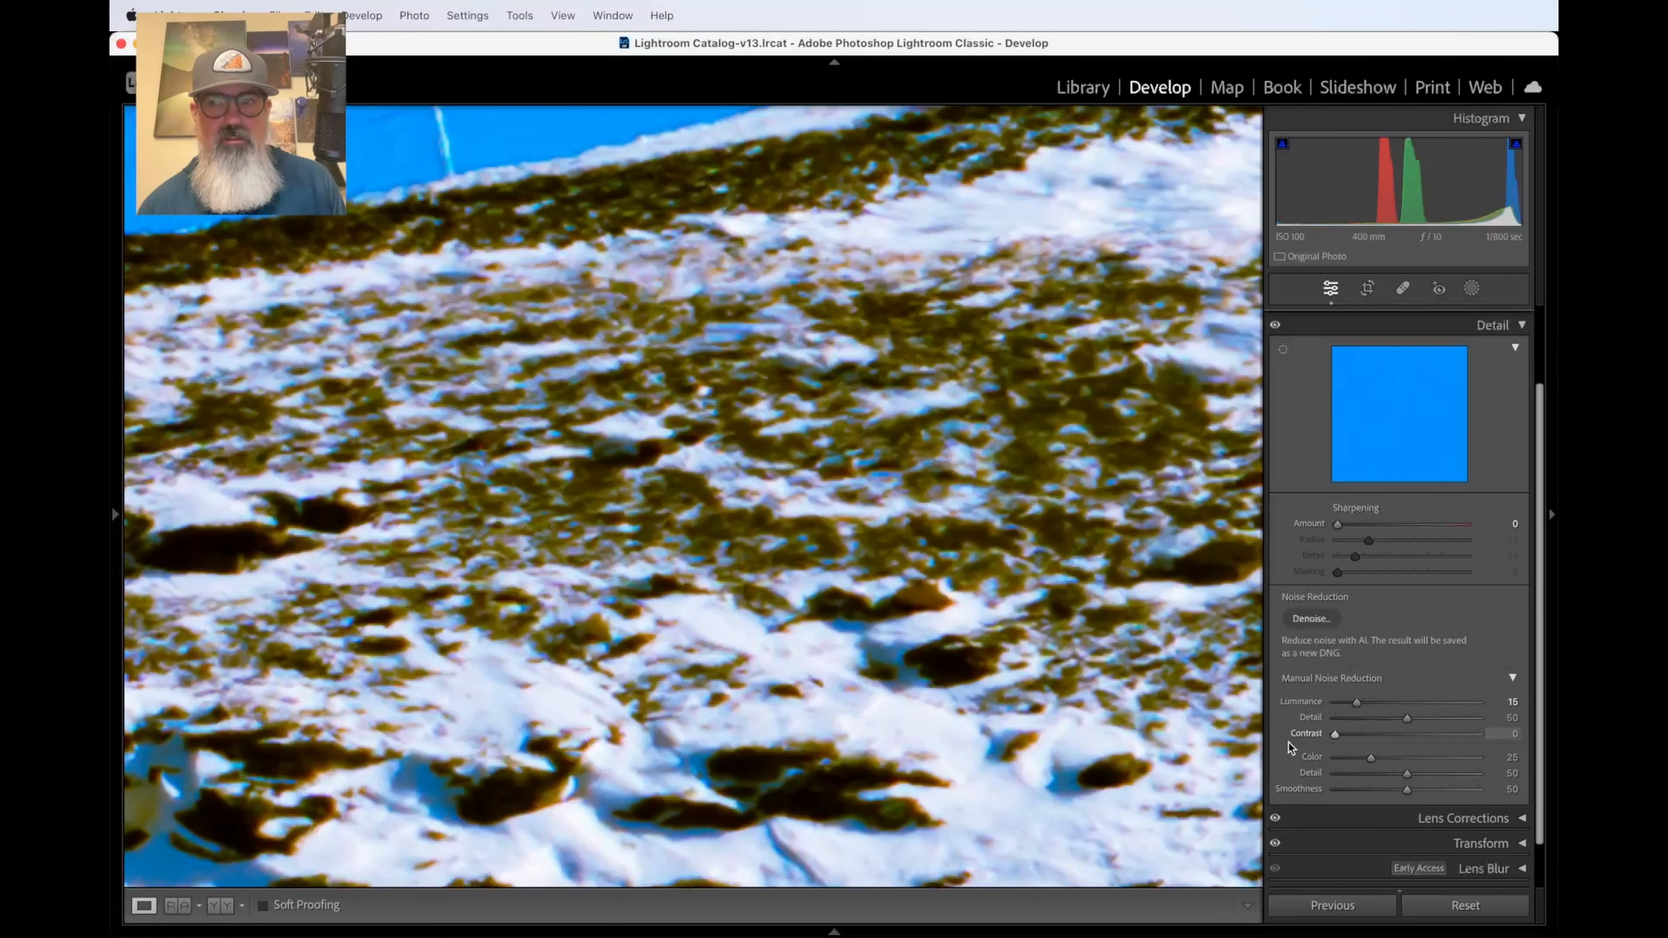
- Set the sharpening Amount to 20 while viewing the rocky slope below the ridge line
scroll(1307, 656, "up", 3)
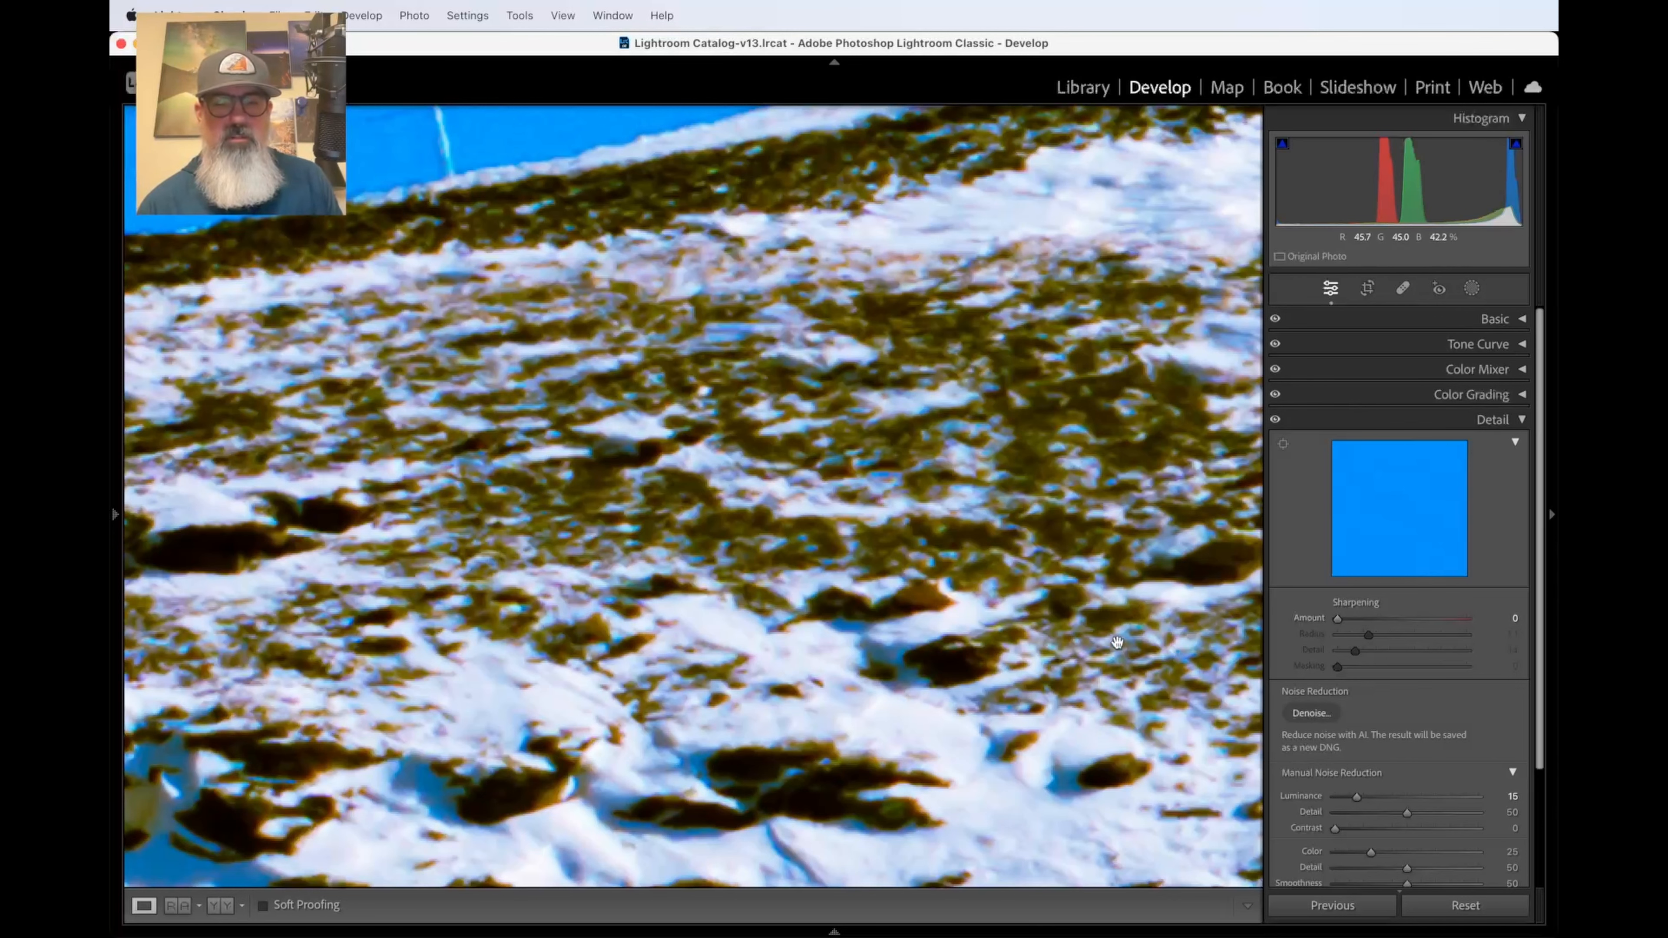
scroll(1055, 563, "up", 5)
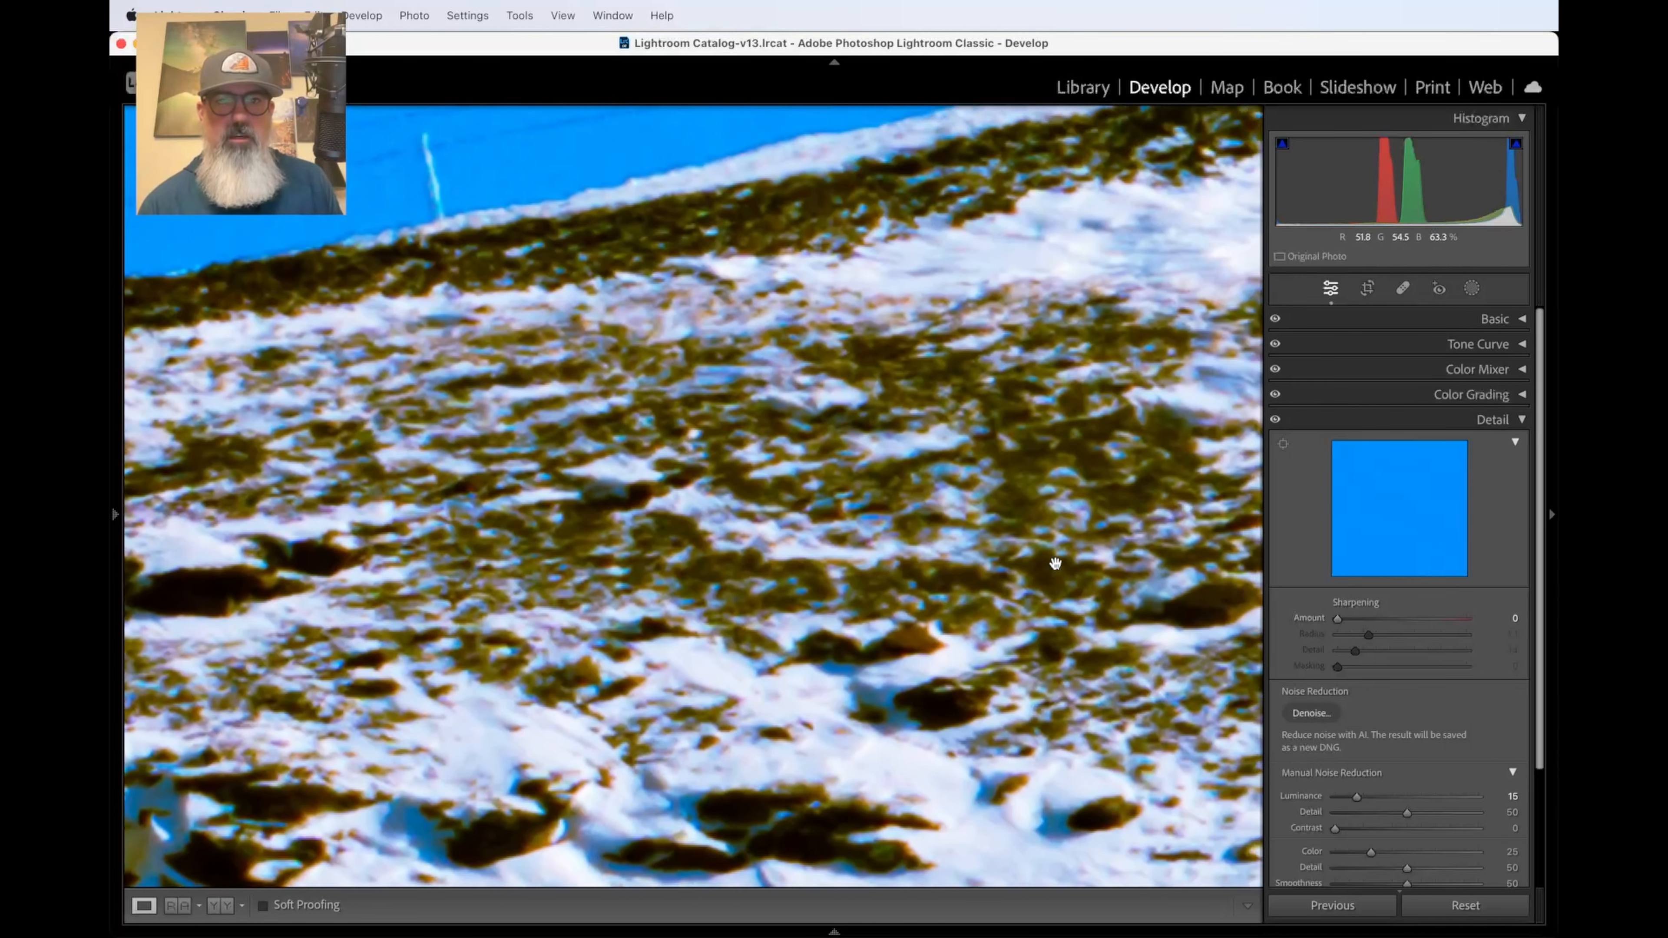
scroll(1055, 563, "up", 3)
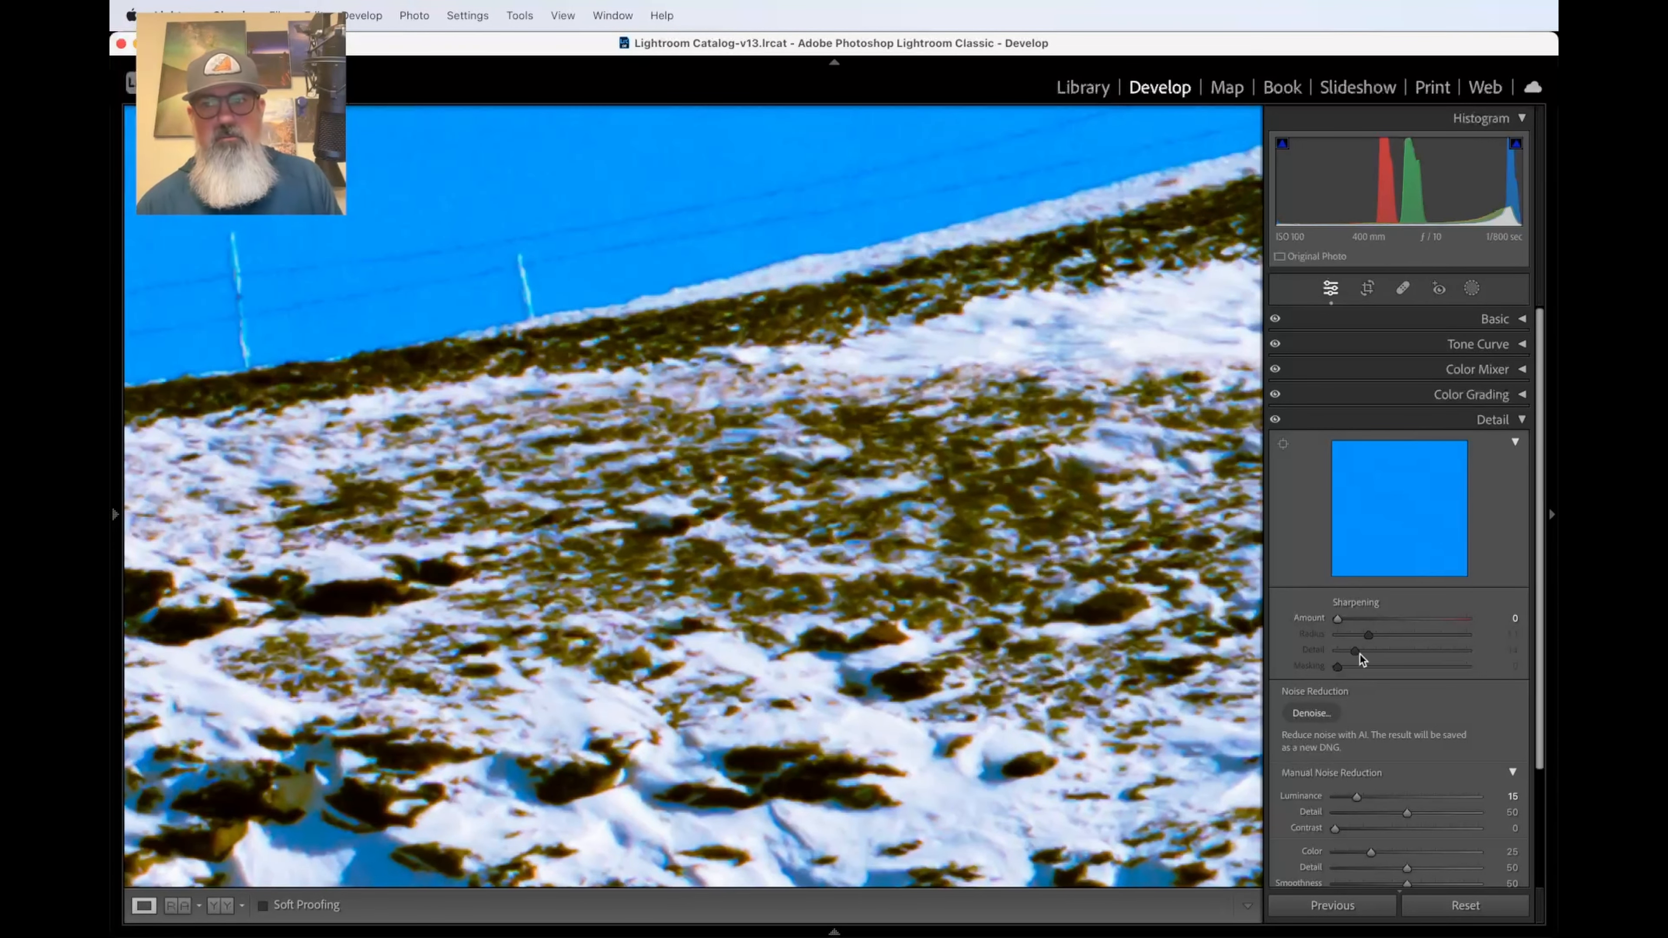
left_click_drag(1339, 619, 1349, 619)
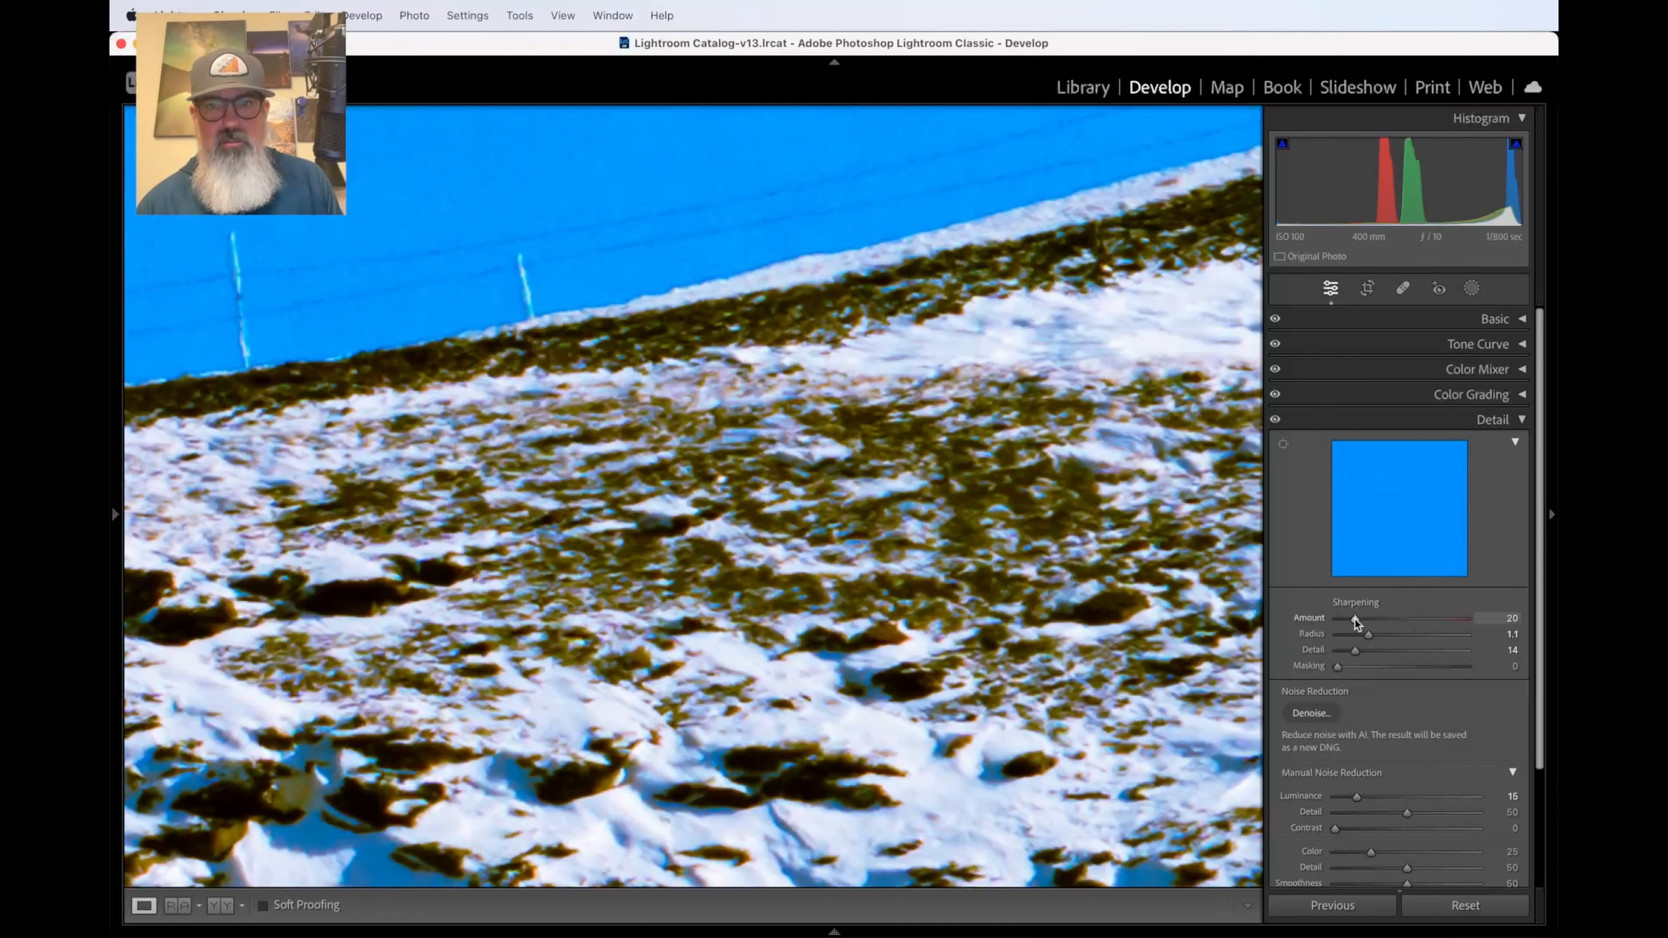
- Push the sharpening Amount to 150 and examine the sky, rocks and snow for noise and artifacts
scroll(801, 290, "up", 10)
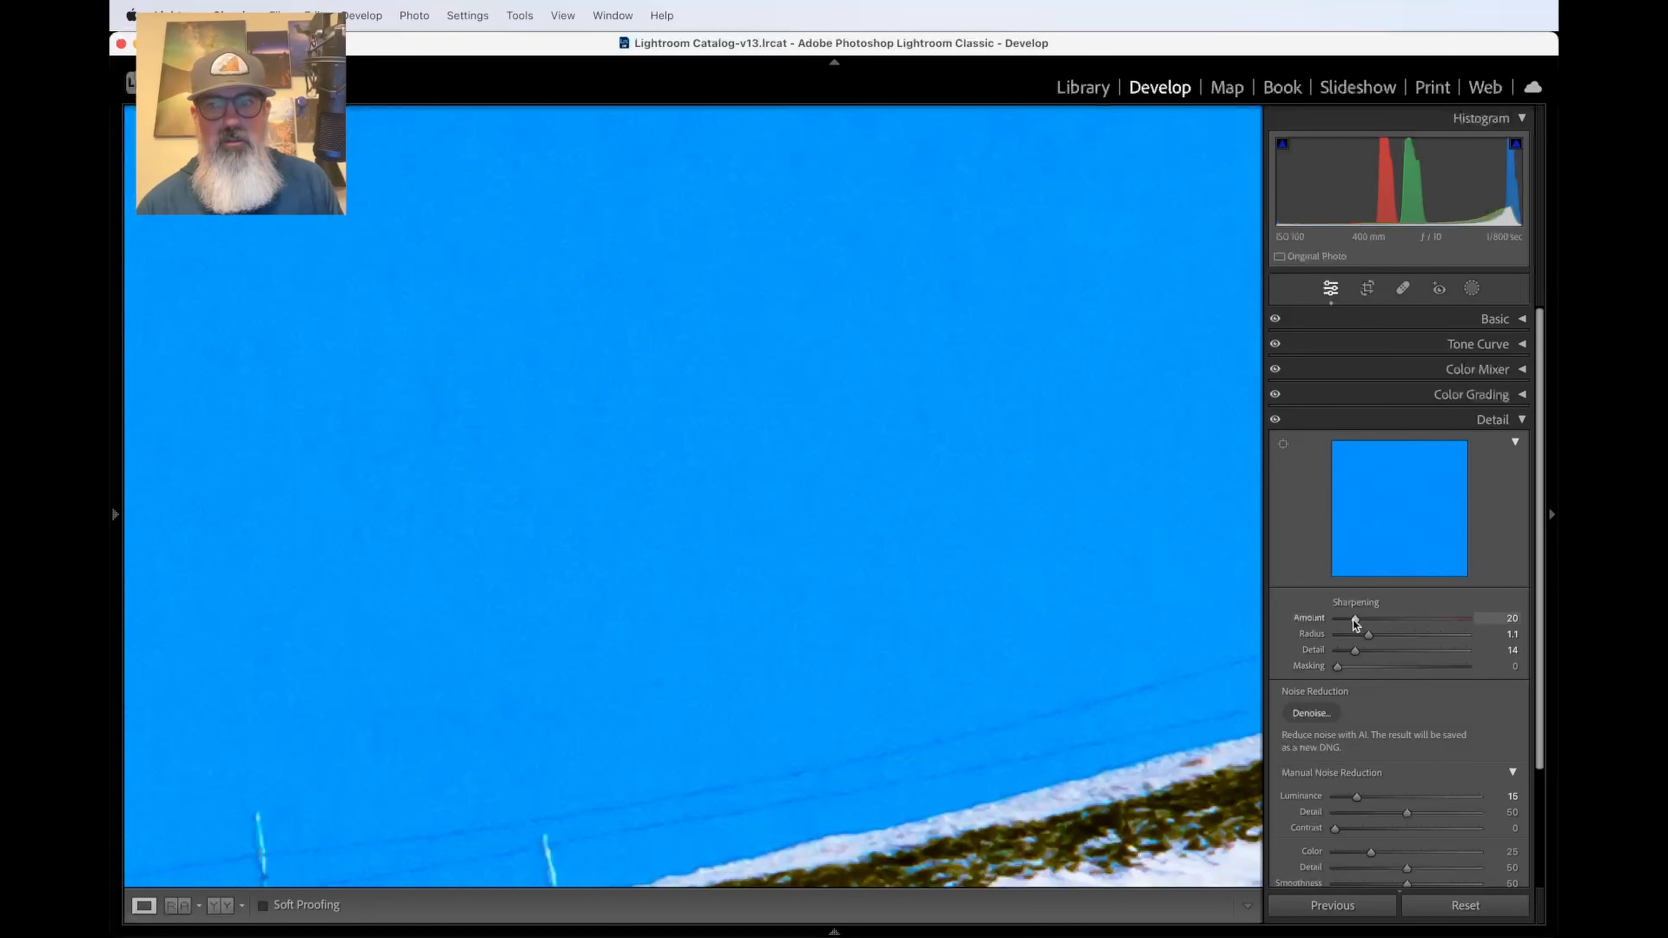
left_click_drag(1354, 620, 1471, 618)
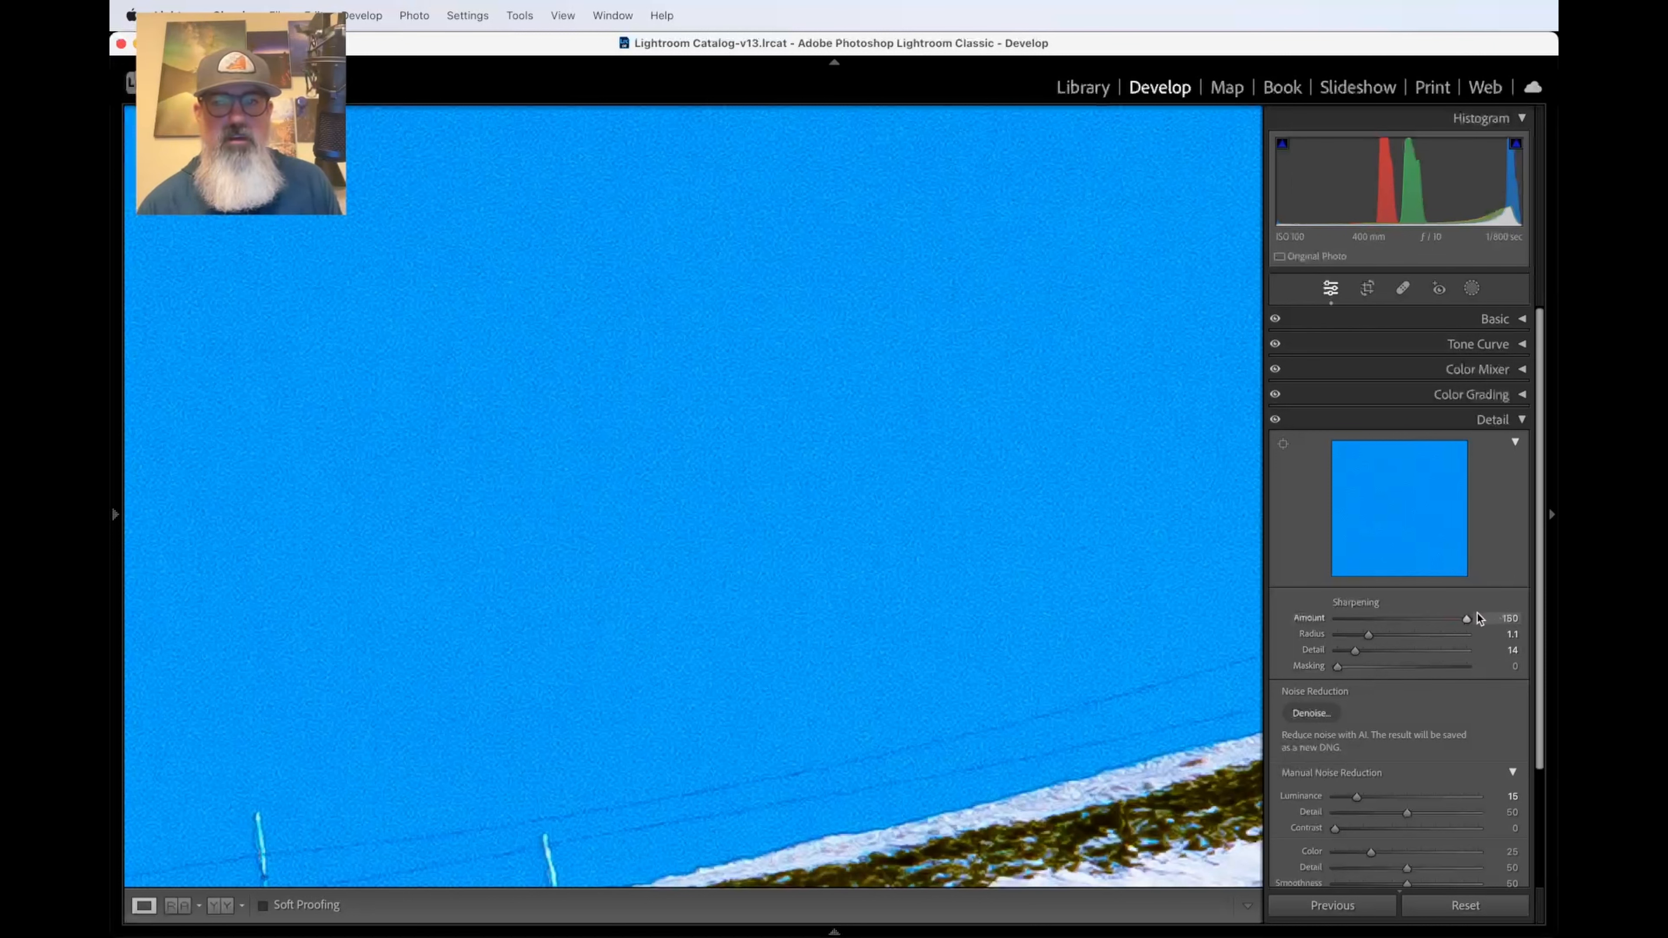
left_click_drag(1467, 618, 1444, 618)
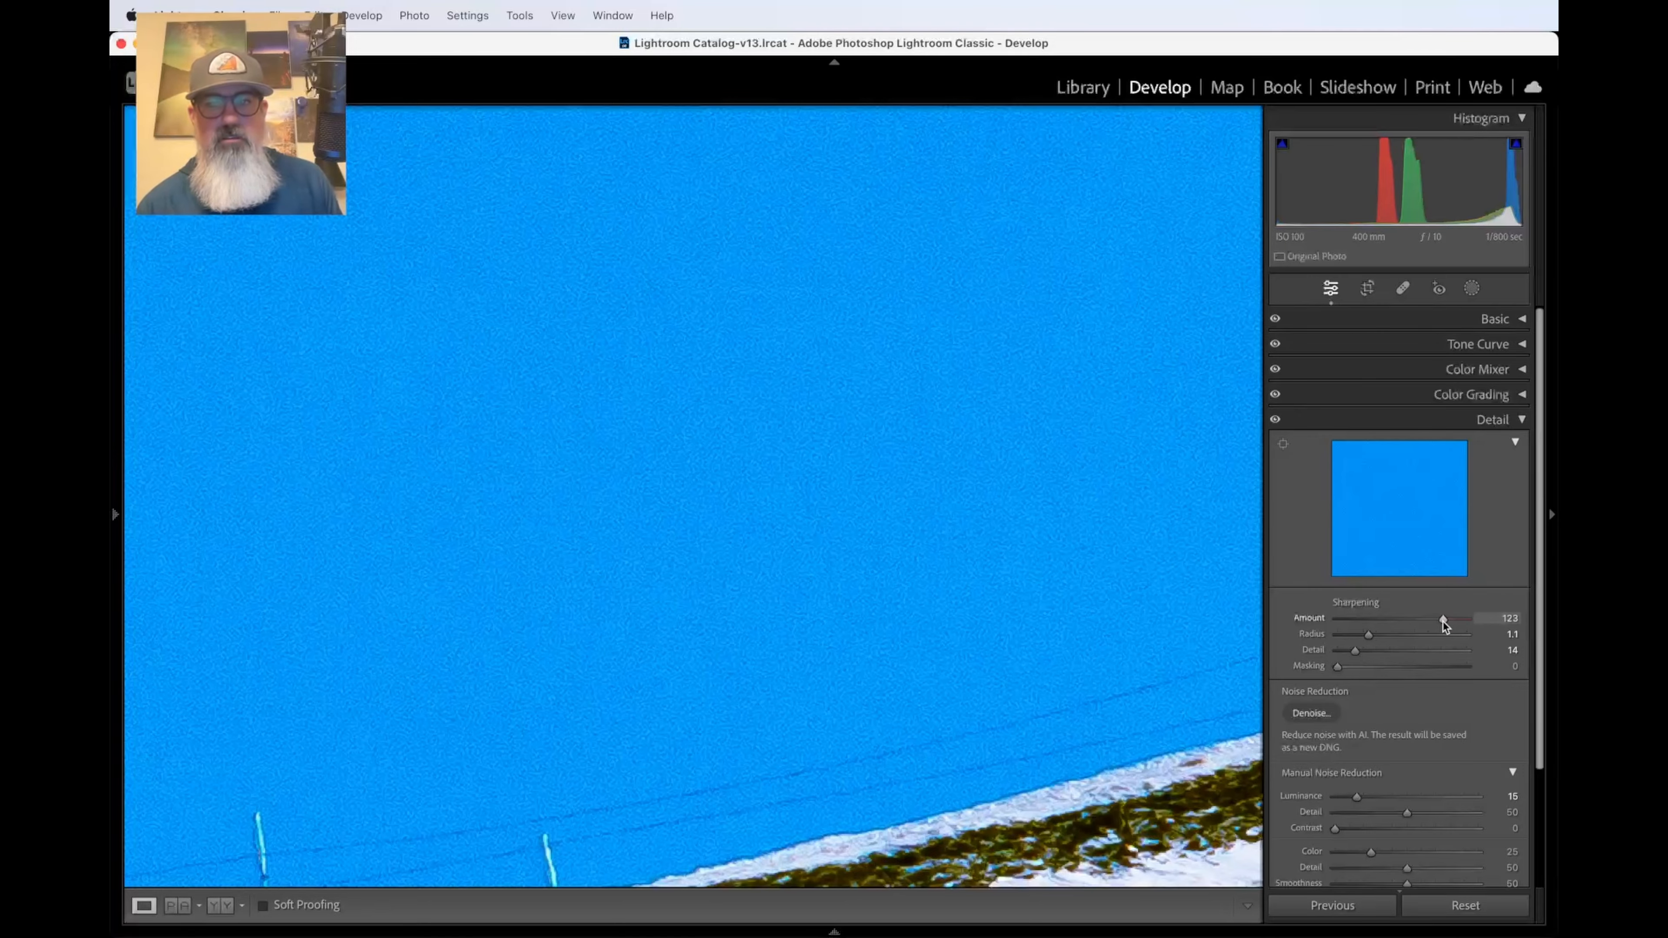
scroll(1064, 633, "down", 10)
scroll(1065, 633, "down", 10)
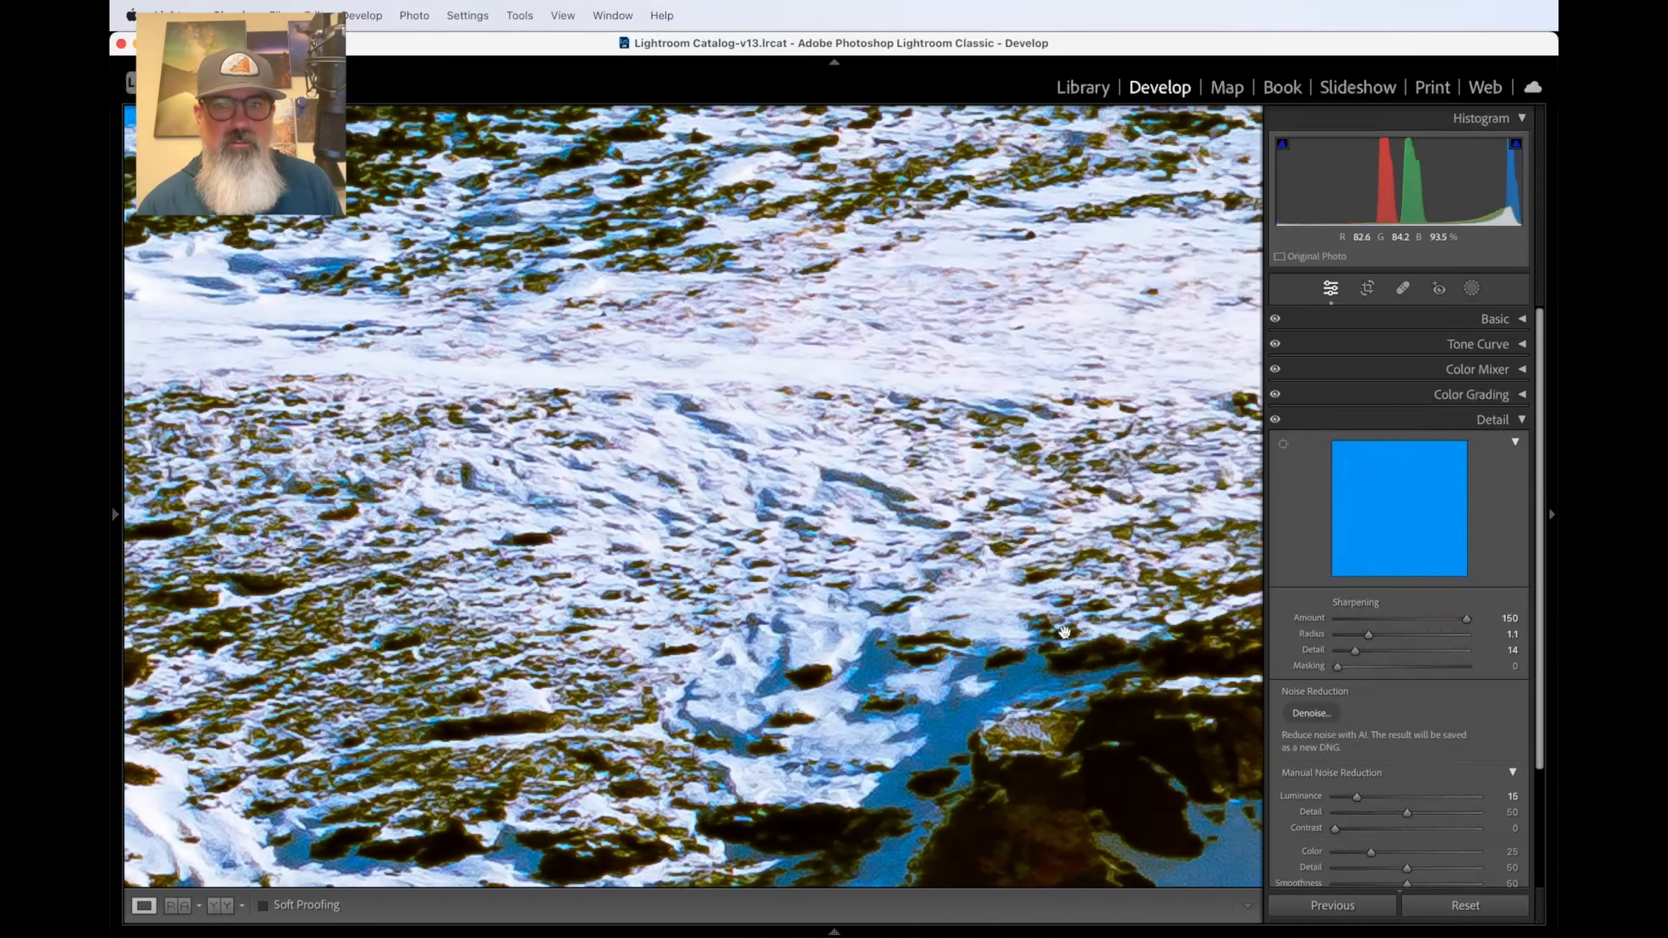
scroll(1064, 632, "down", 10)
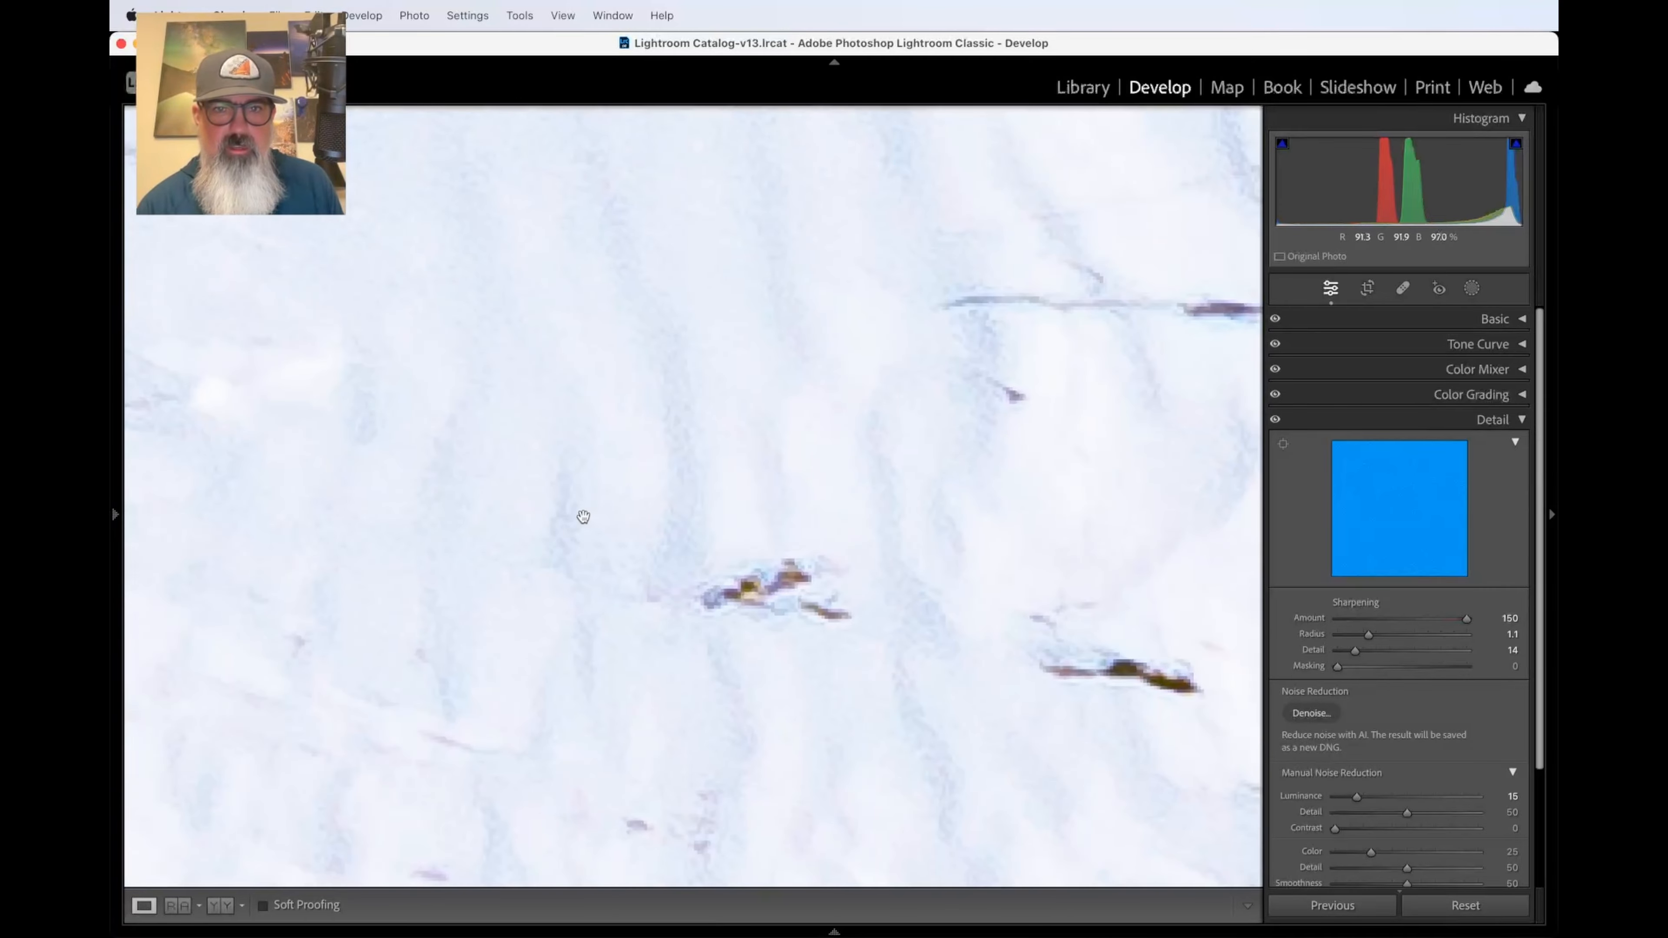
scroll(733, 506, "up", 10)
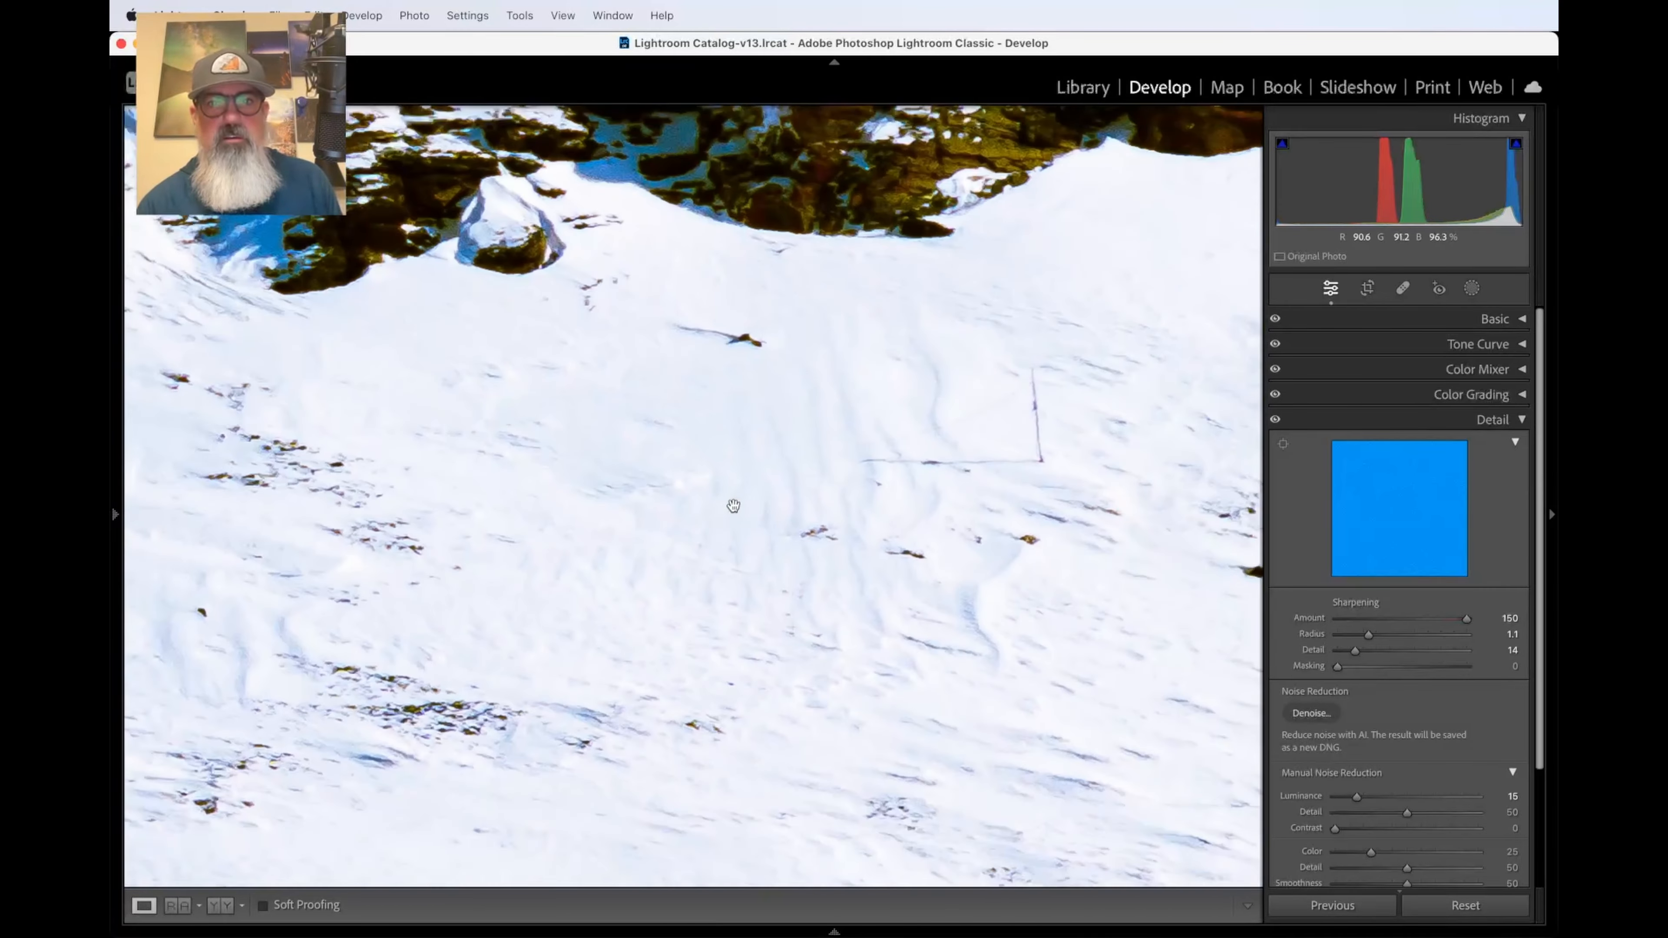
- Set the sharpening Amount to 38, try Detail at 100 and 0, and set Detail to 15
scroll(734, 505, "up", 10)
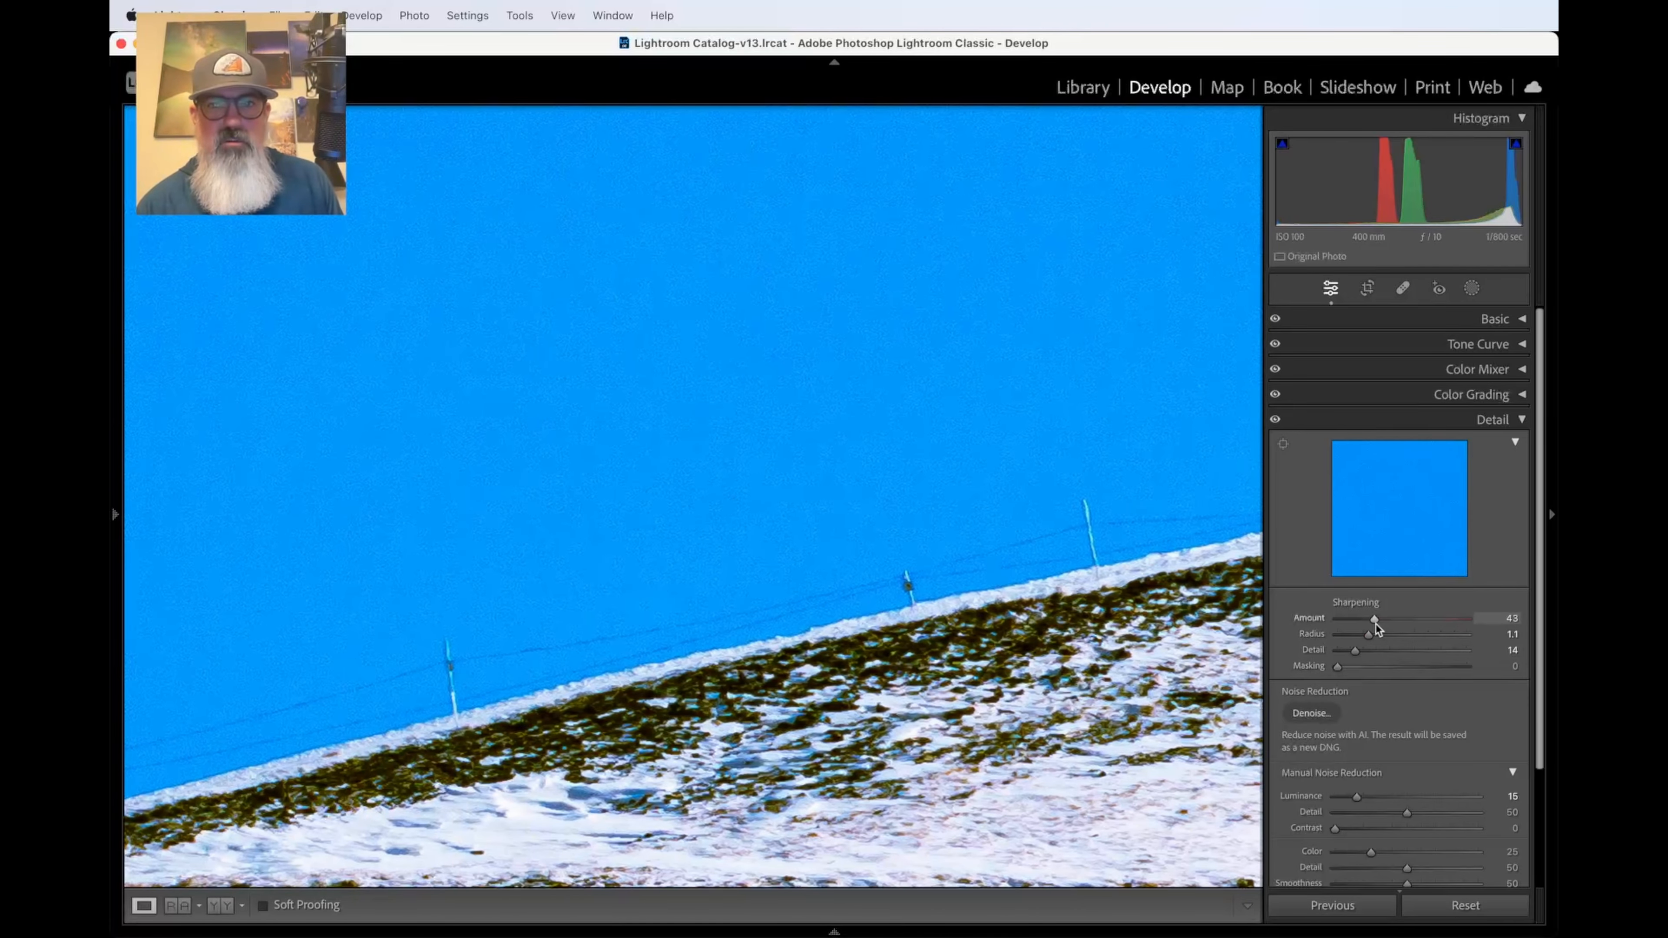
left_click_drag(1367, 625, 1373, 625)
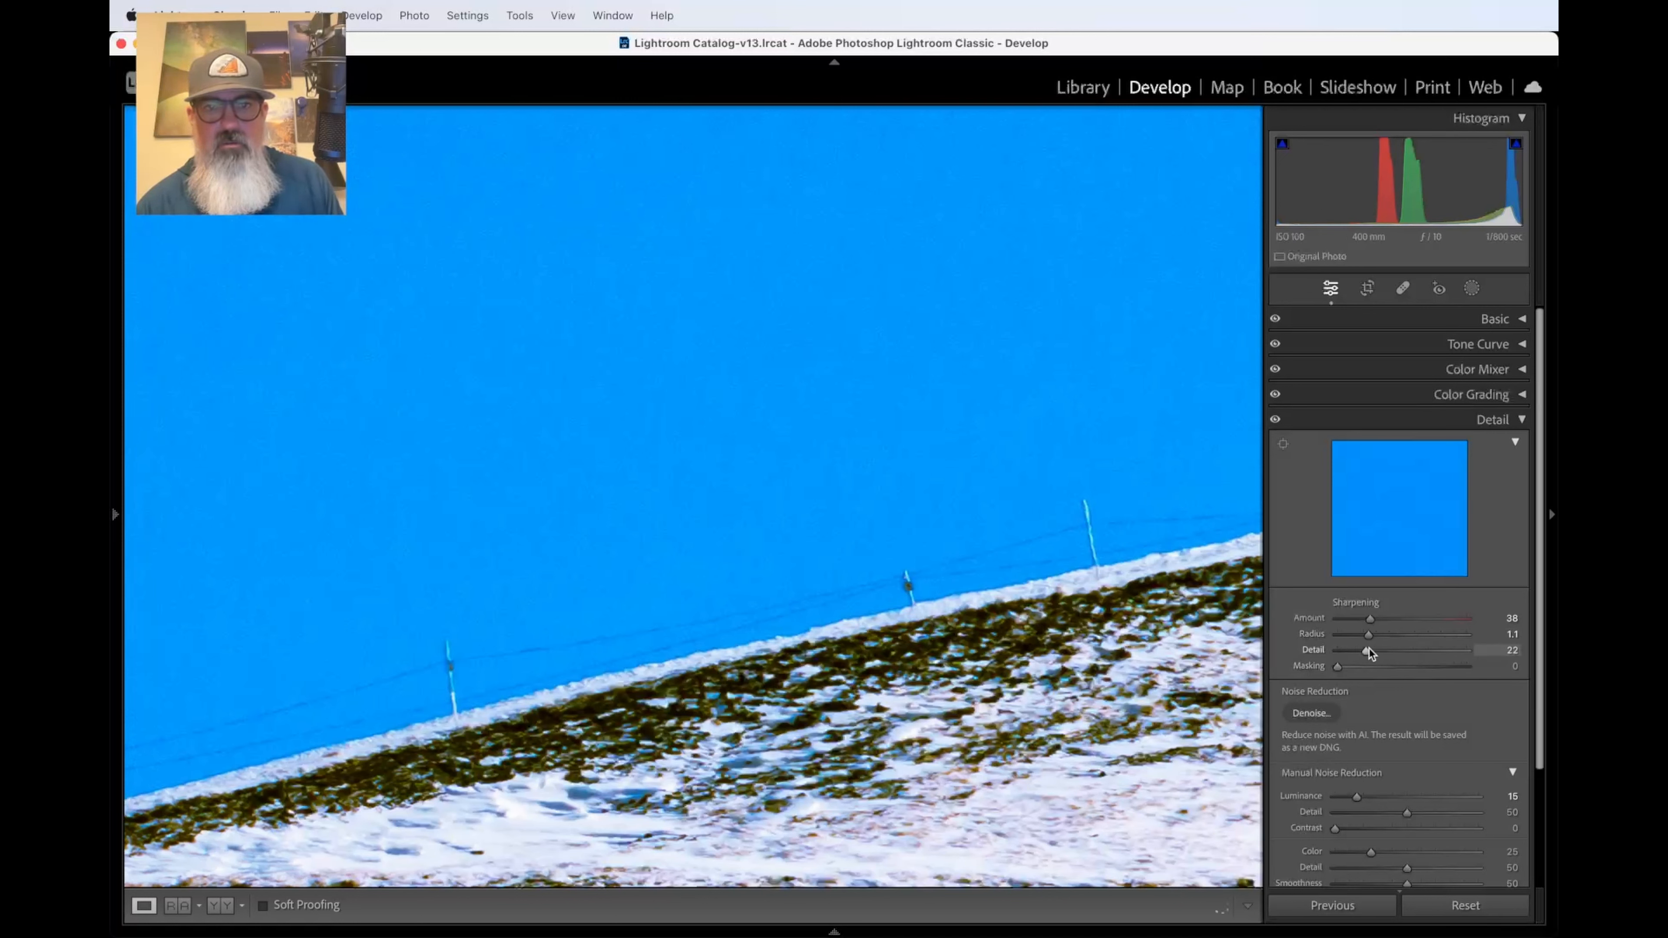
left_click_drag(1370, 650, 1549, 643)
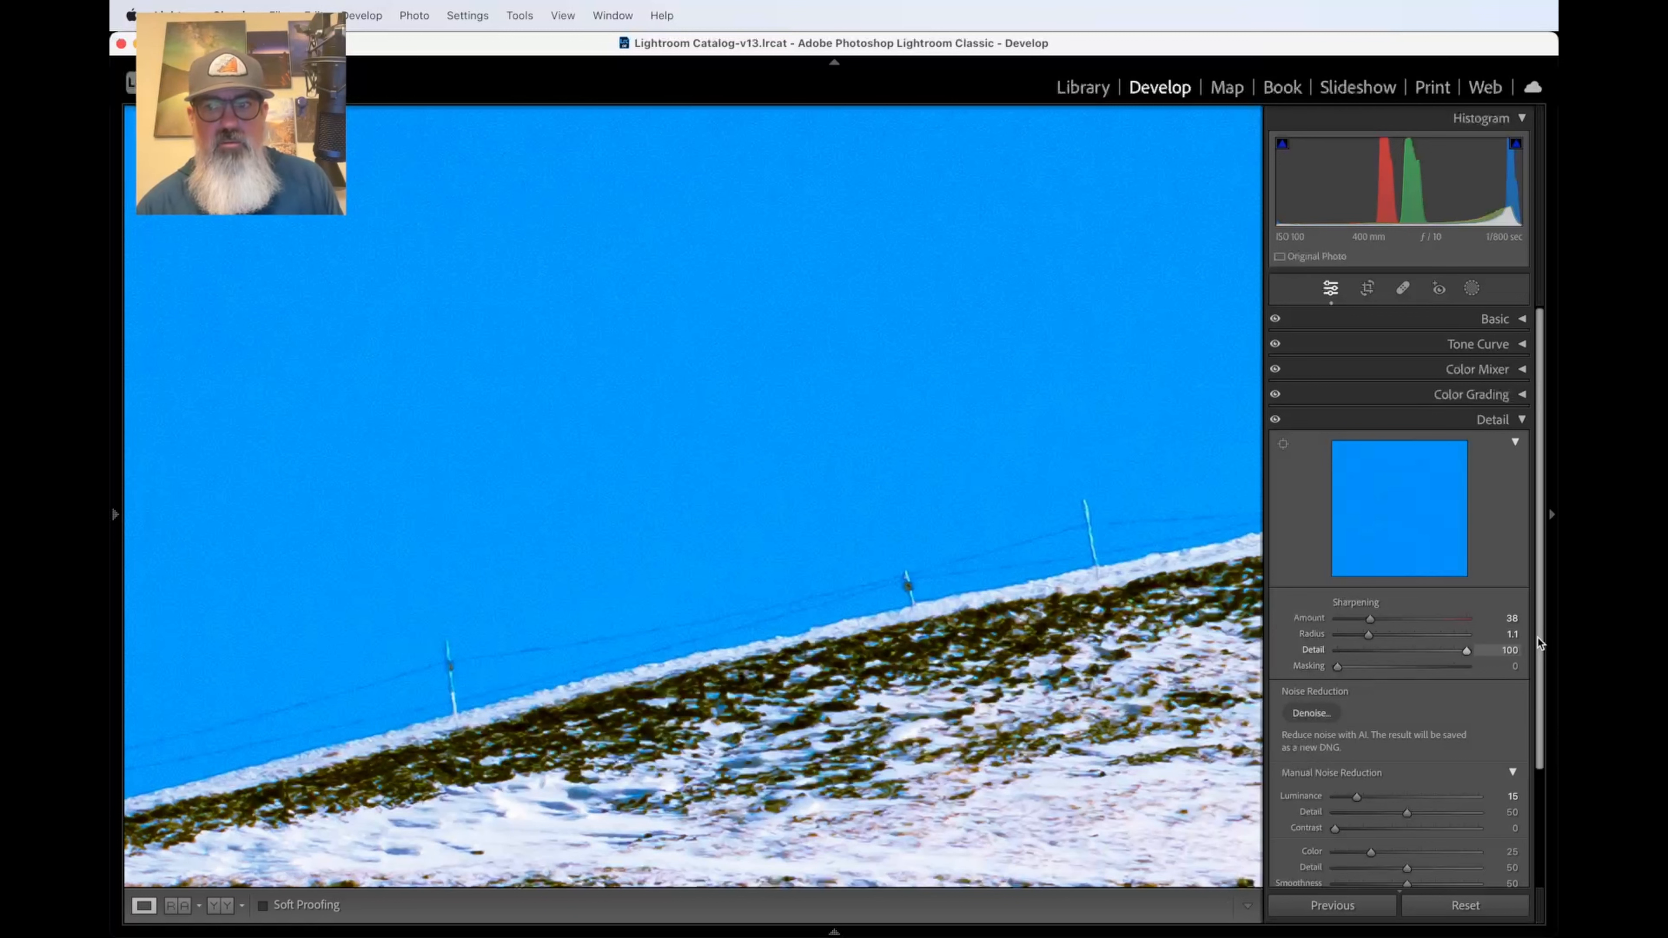
left_click_drag(1539, 637, 1253, 646)
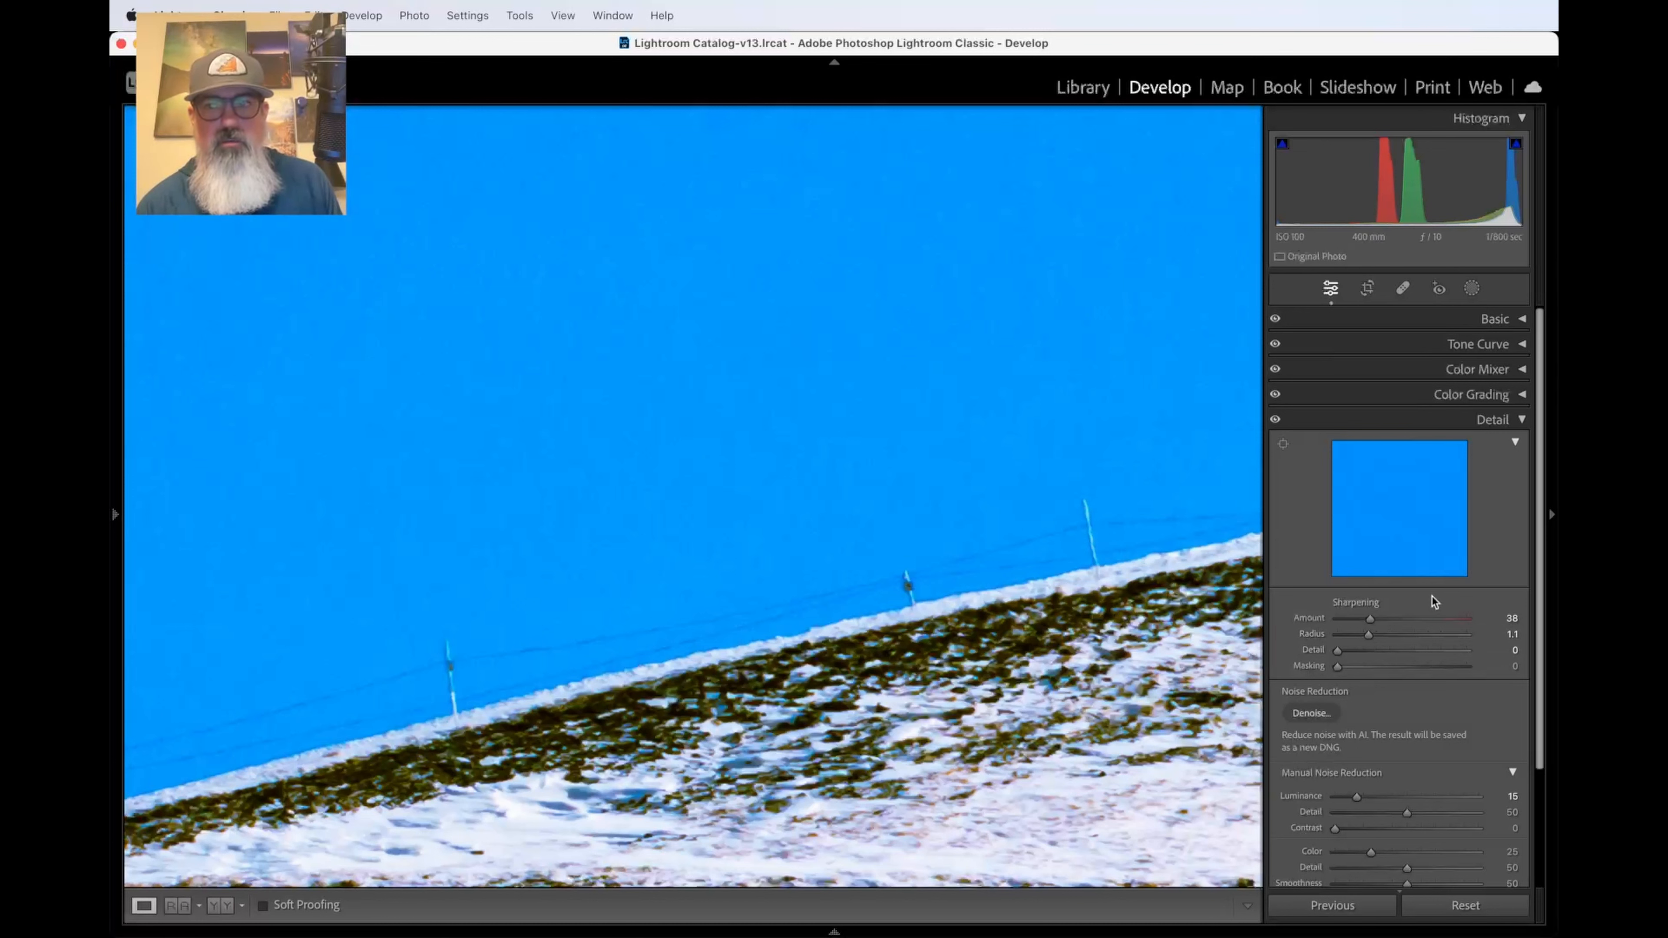
left_click_drag(1351, 653, 1374, 612)
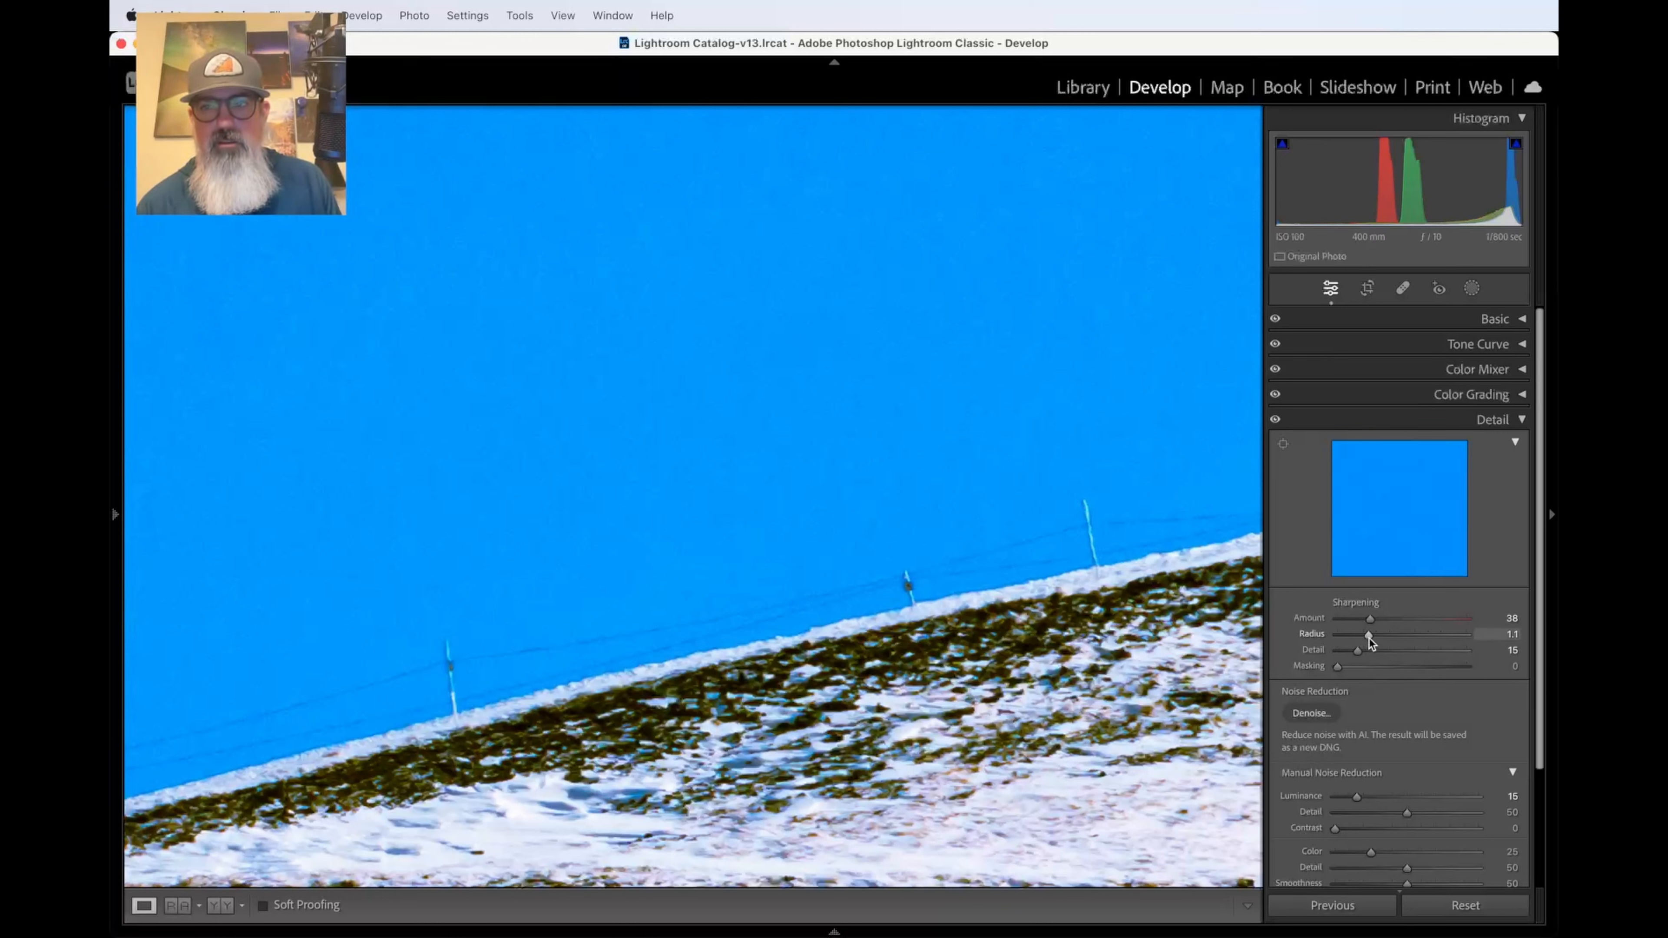
- Set the sharpening Radius to 1.0 and try Masking at 51 and 100 while checking the sky and snowy slope
mouse_move(1369, 635)
left_mouse_down()
mouse_move(1490, 626)
mouse_move(1361, 642)
left_mouse_up()
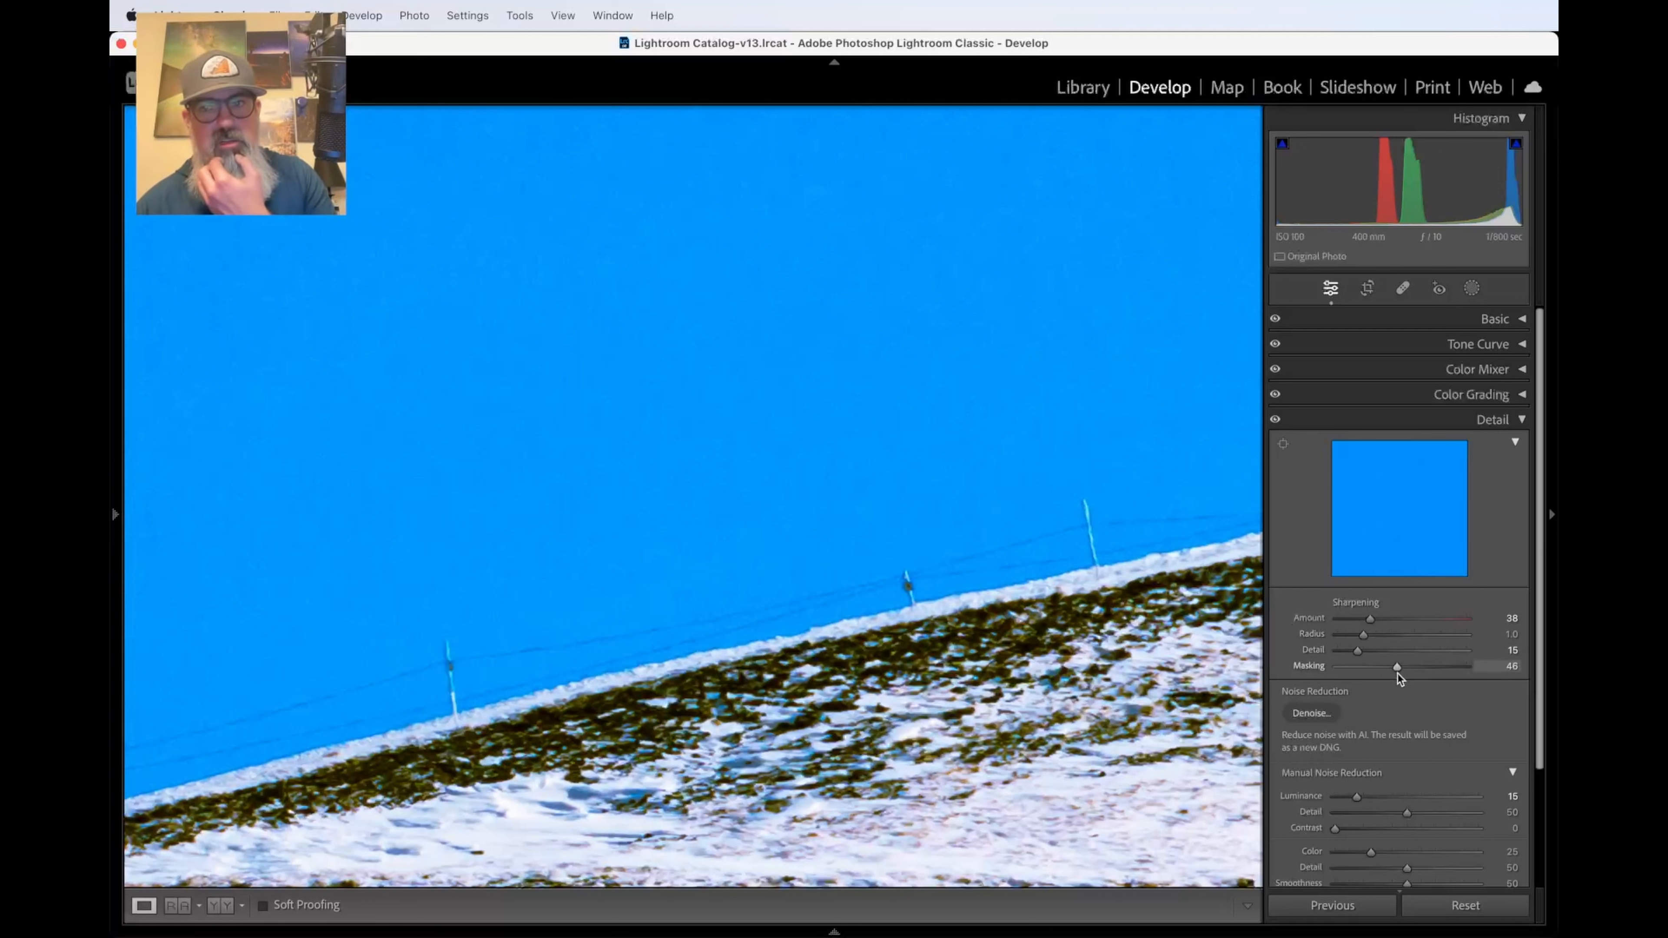
left_click_drag(1397, 675, 1409, 672)
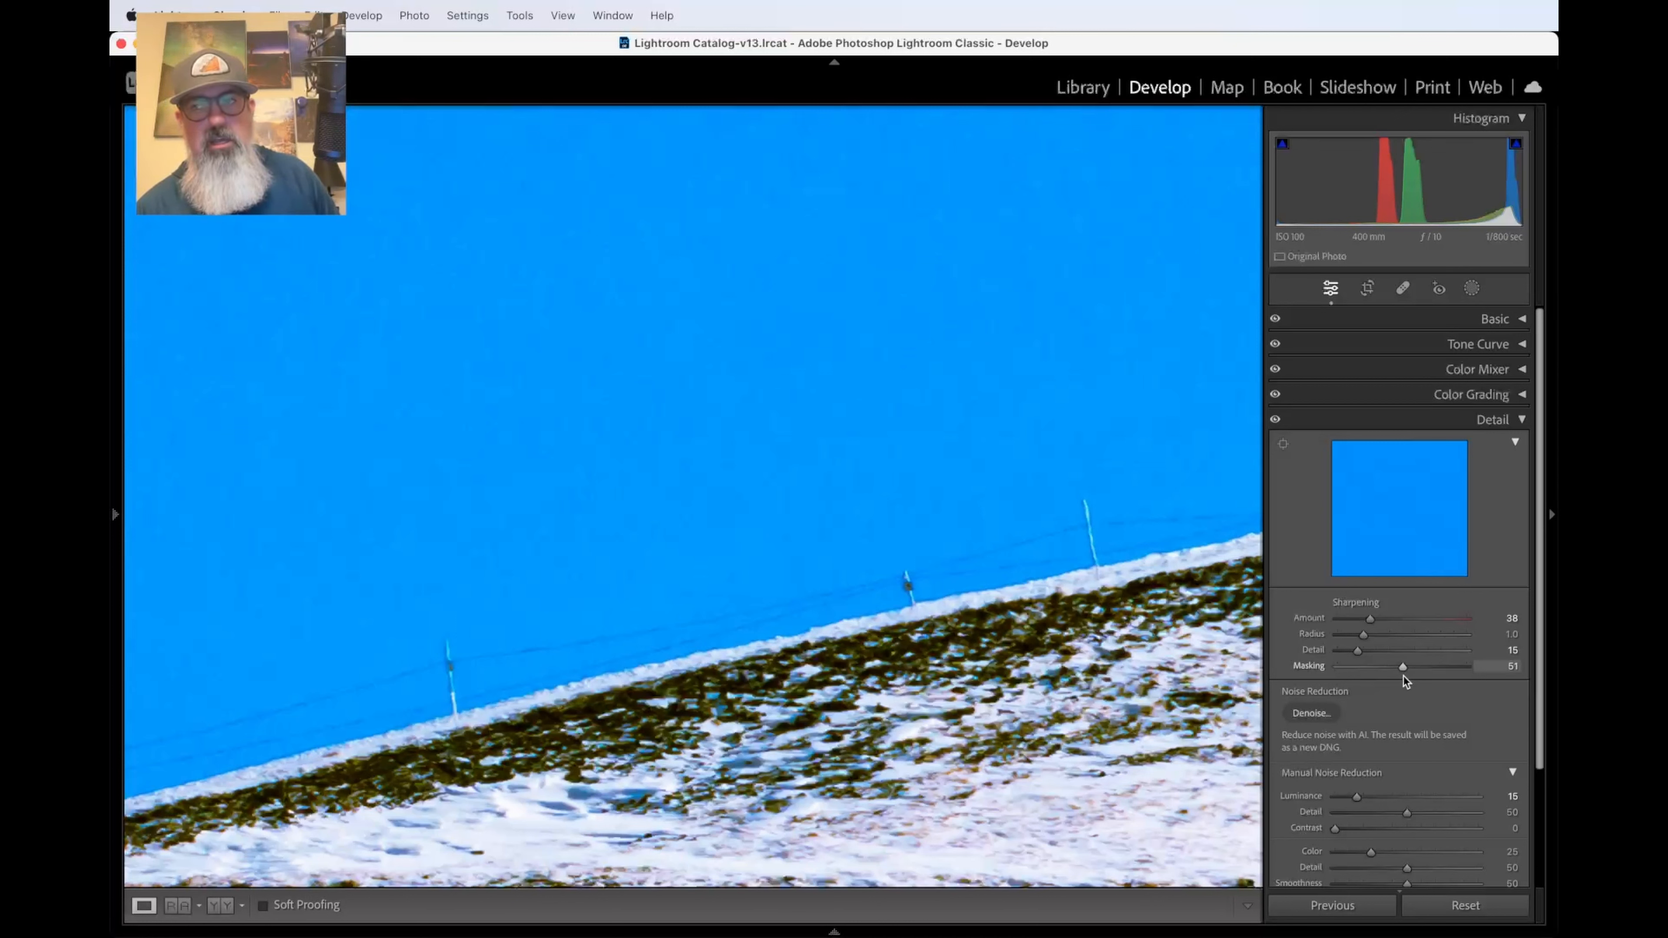
left_click_drag(1381, 692, 1508, 635)
left_click(929, 418)
left_click(933, 418)
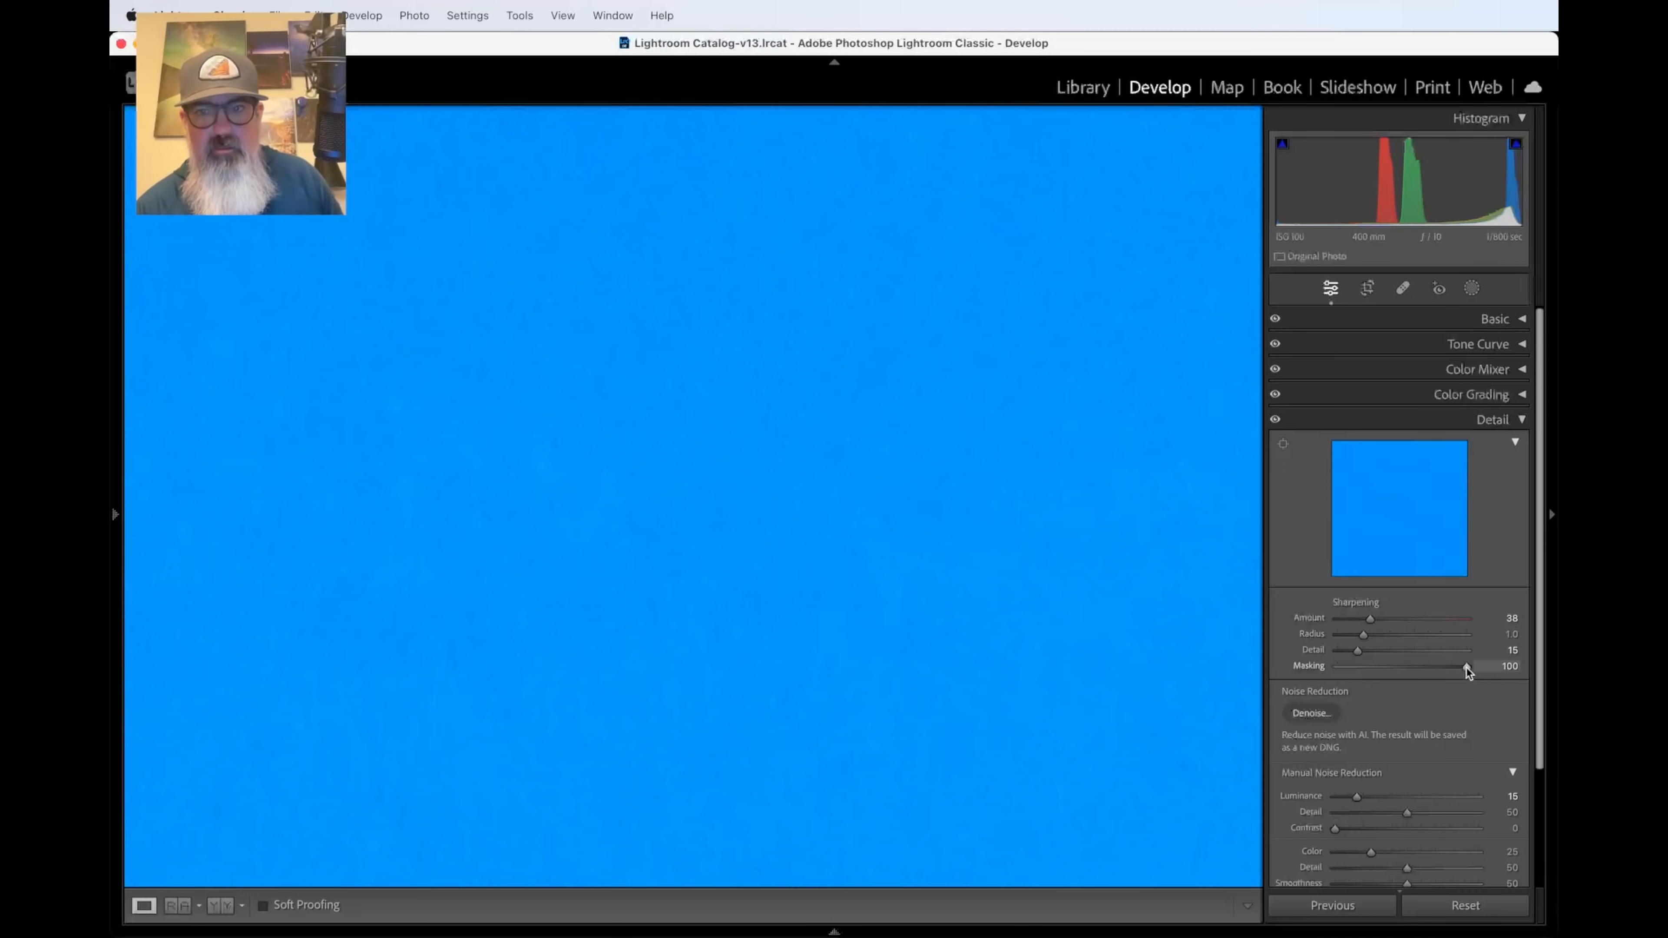
left_click_drag(1466, 667, 1539, 645)
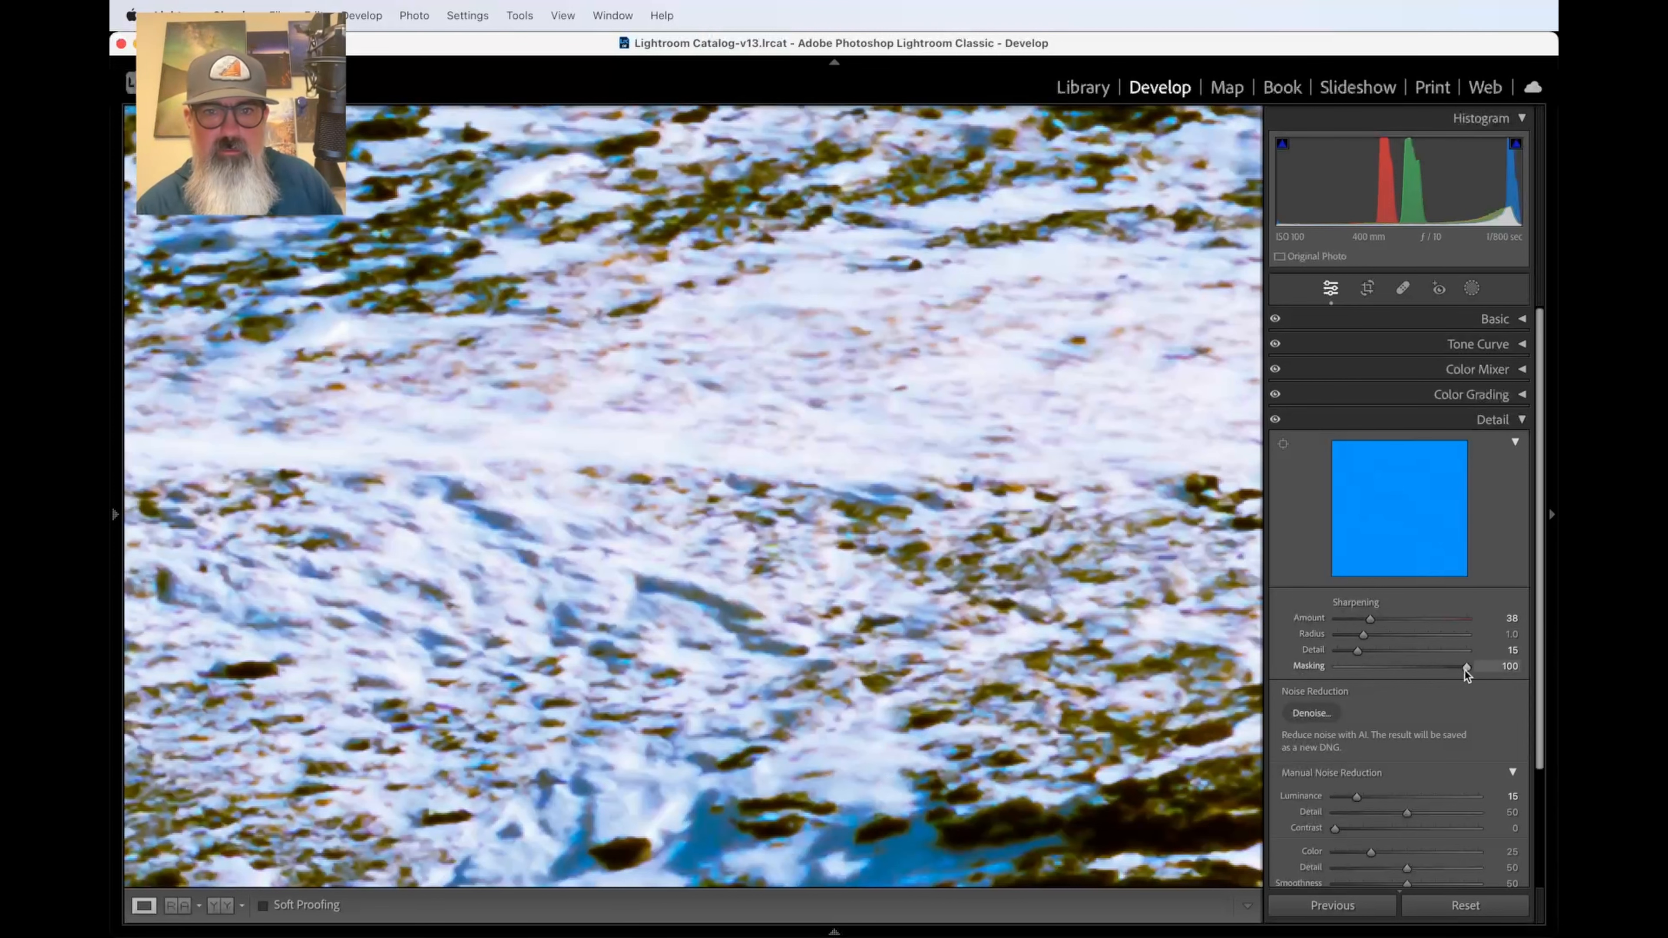
- Lower the sharpening Masking to 19 while previewing the edge mask over the whole photo
left_click_drag(1464, 668, 1376, 658)
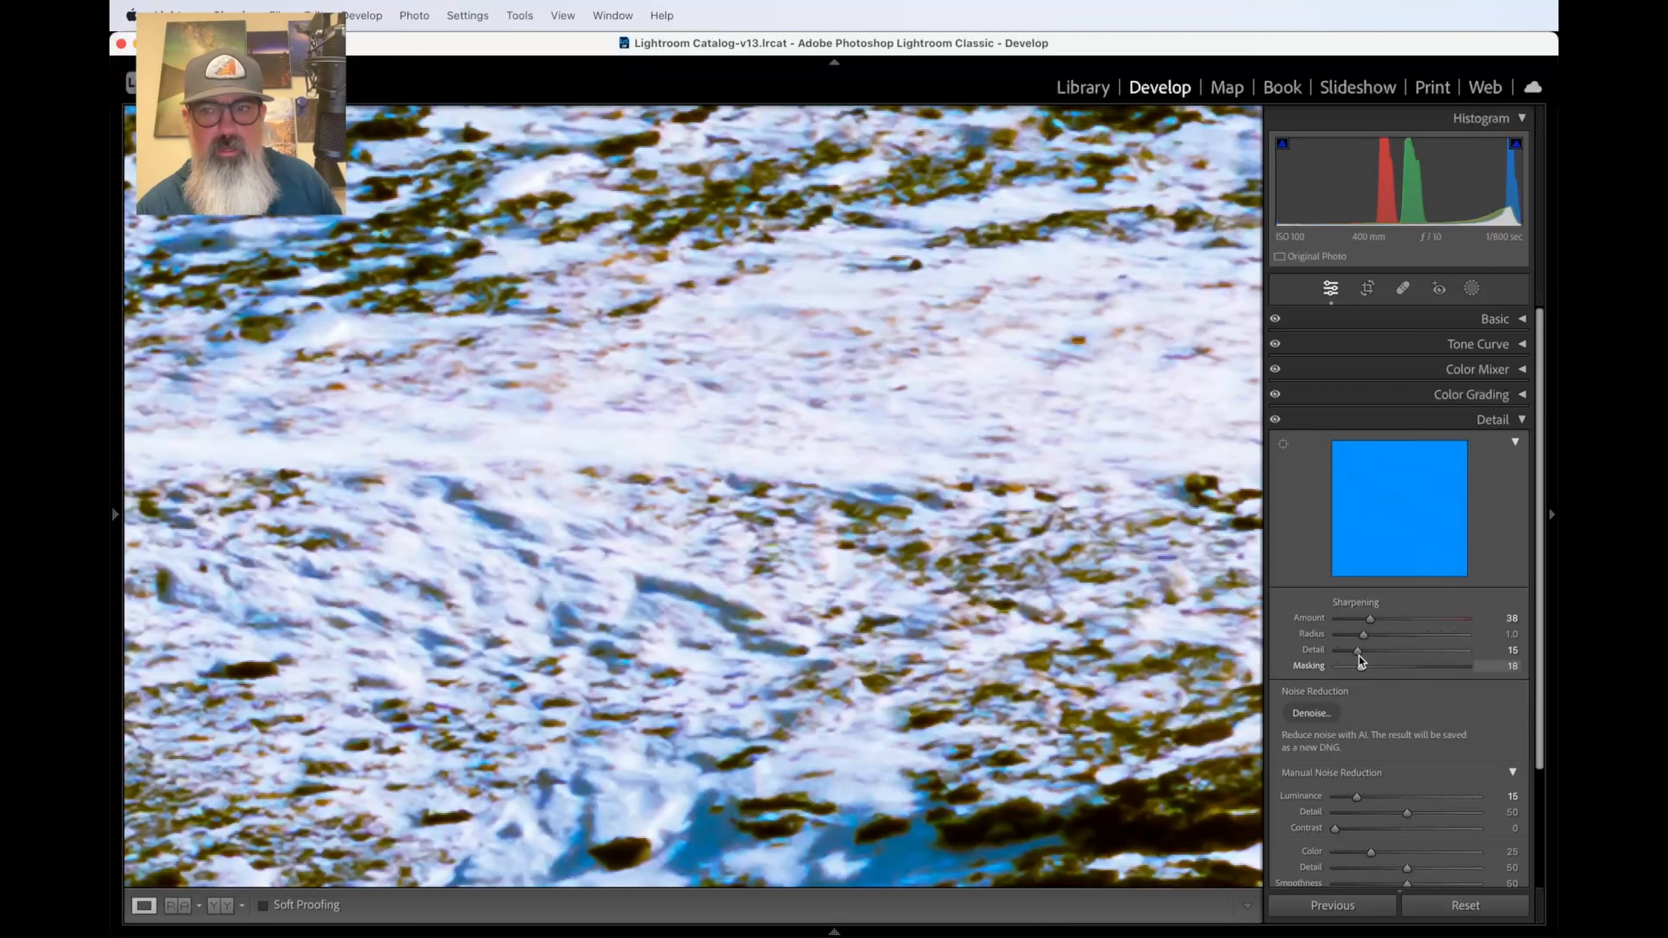
mouse_move(1348, 660)
left_mouse_down()
mouse_move(1311, 665)
mouse_move(1359, 642)
left_mouse_up()
key("alt")
left_click(1069, 573)
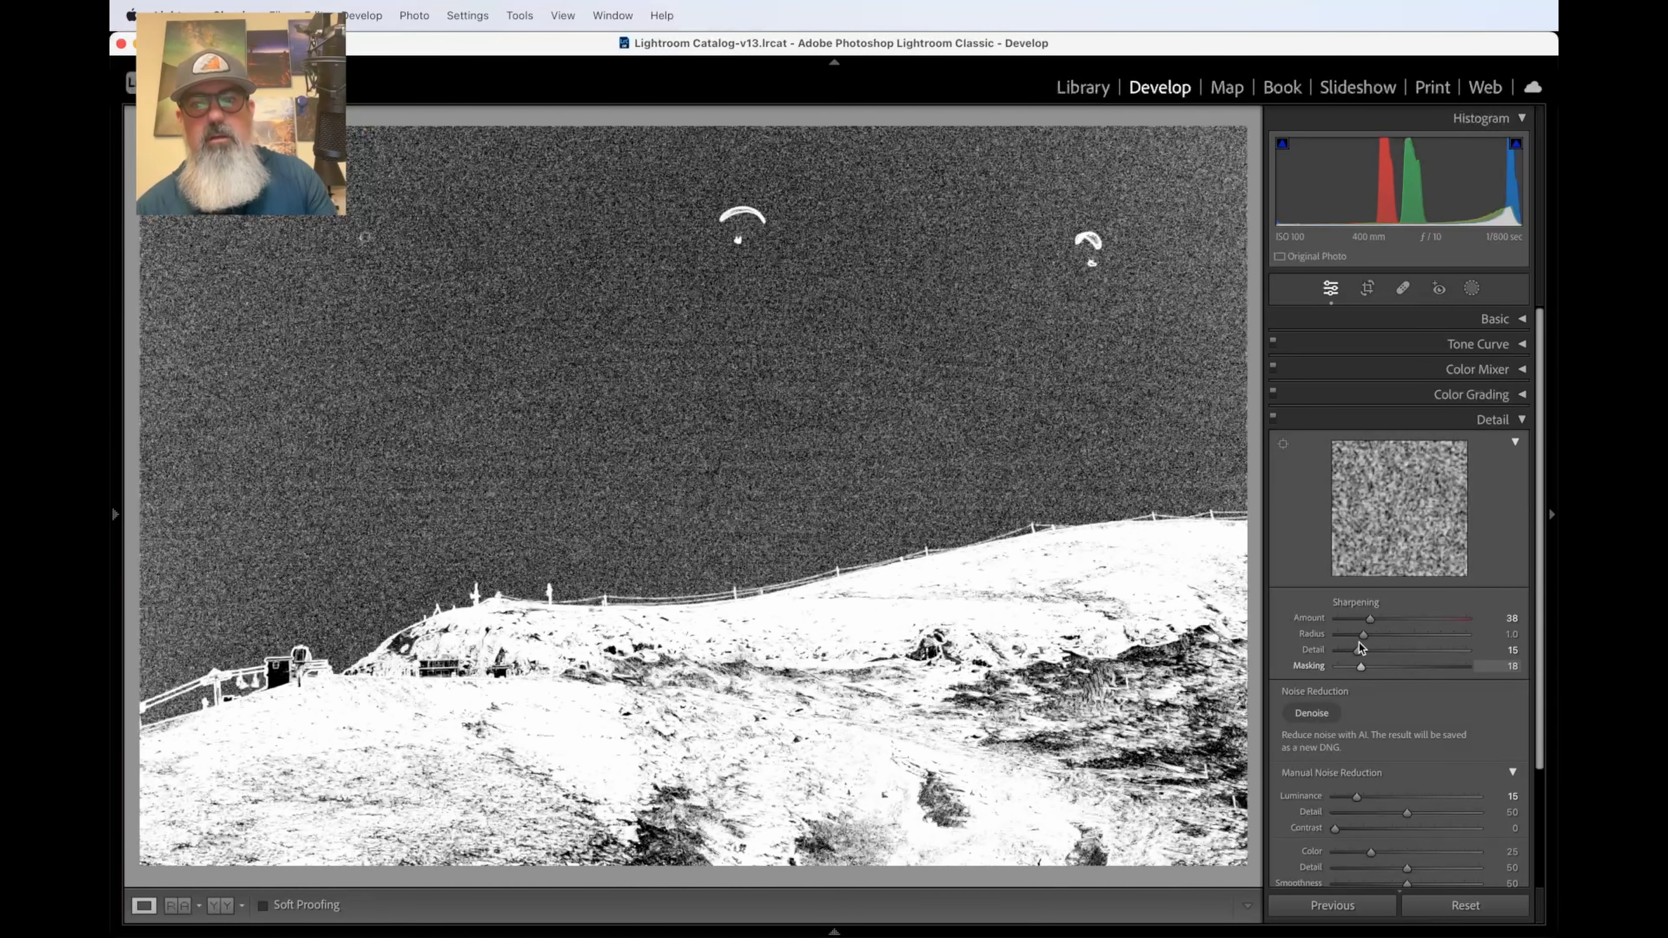
left_click_drag(1359, 647, 1362, 647)
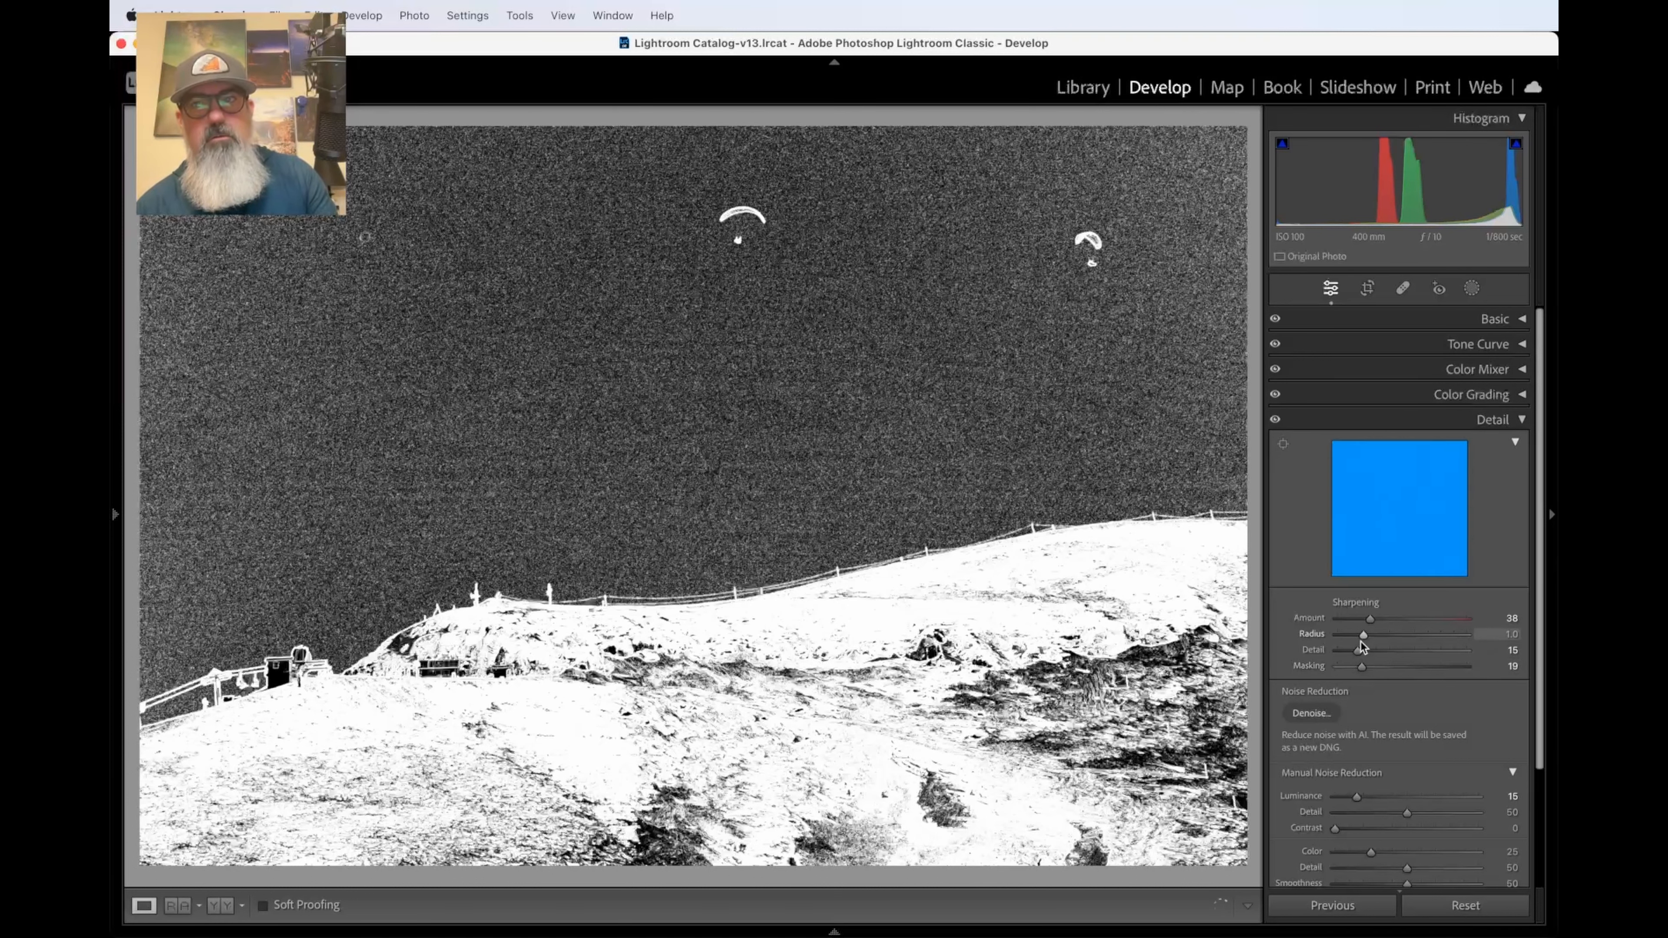
- Try Masking at 39 and 43 with the mask preview on a close-up of the sky, and set it to 36
left_click(762, 397)
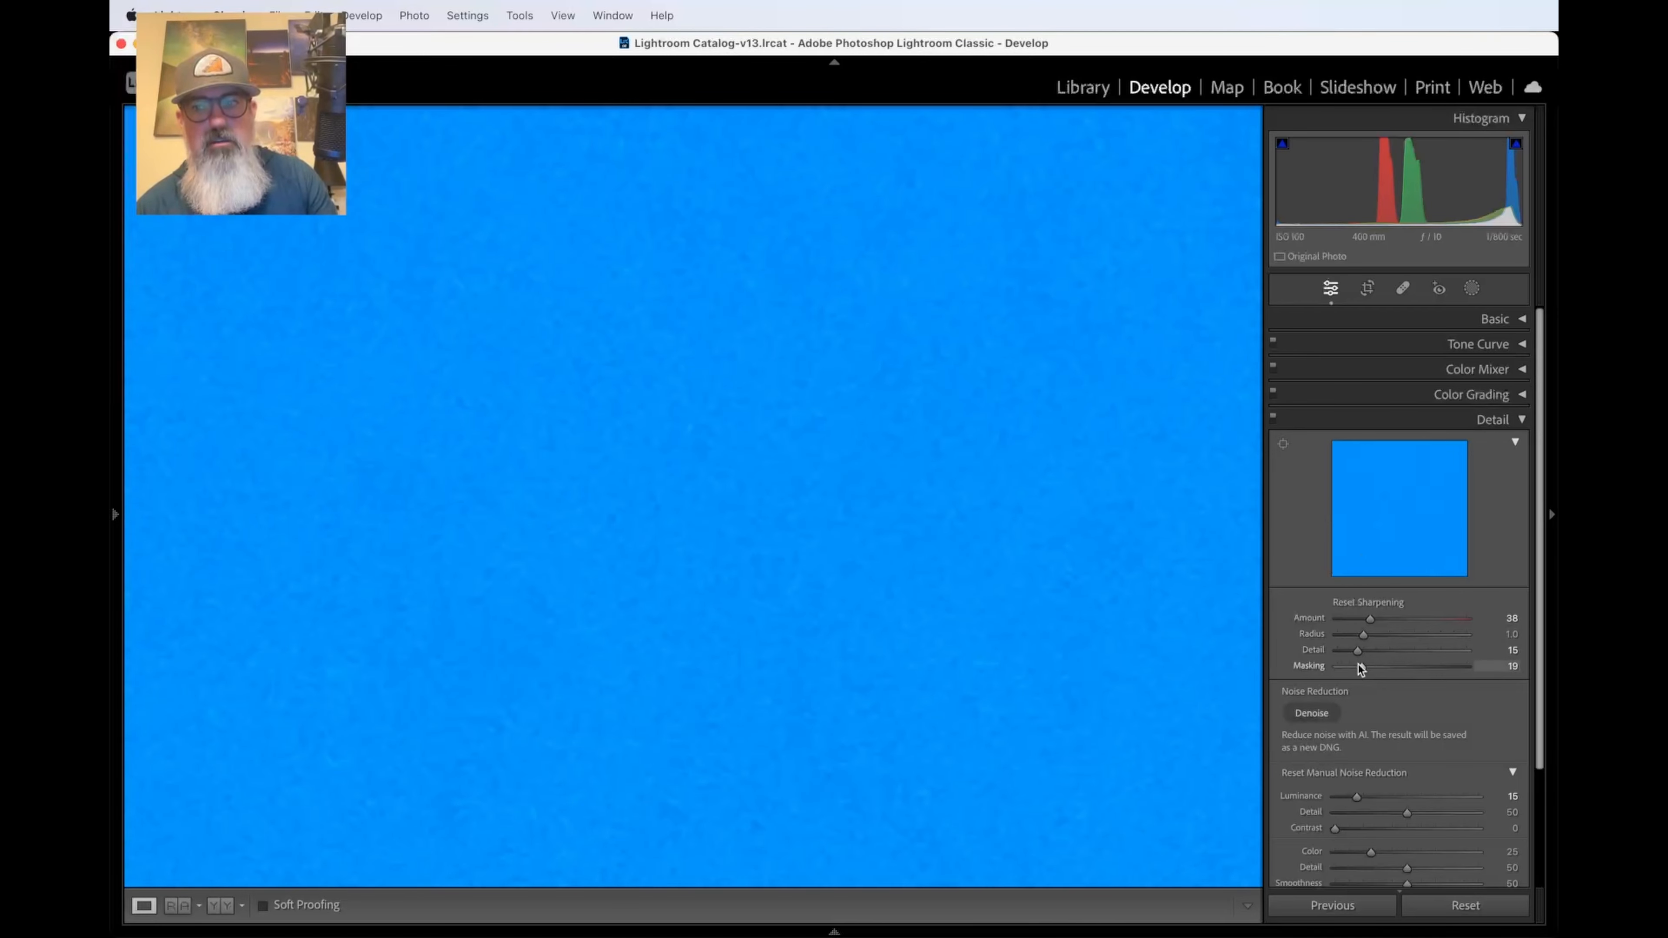
left_click_drag(1362, 665, 1325, 671)
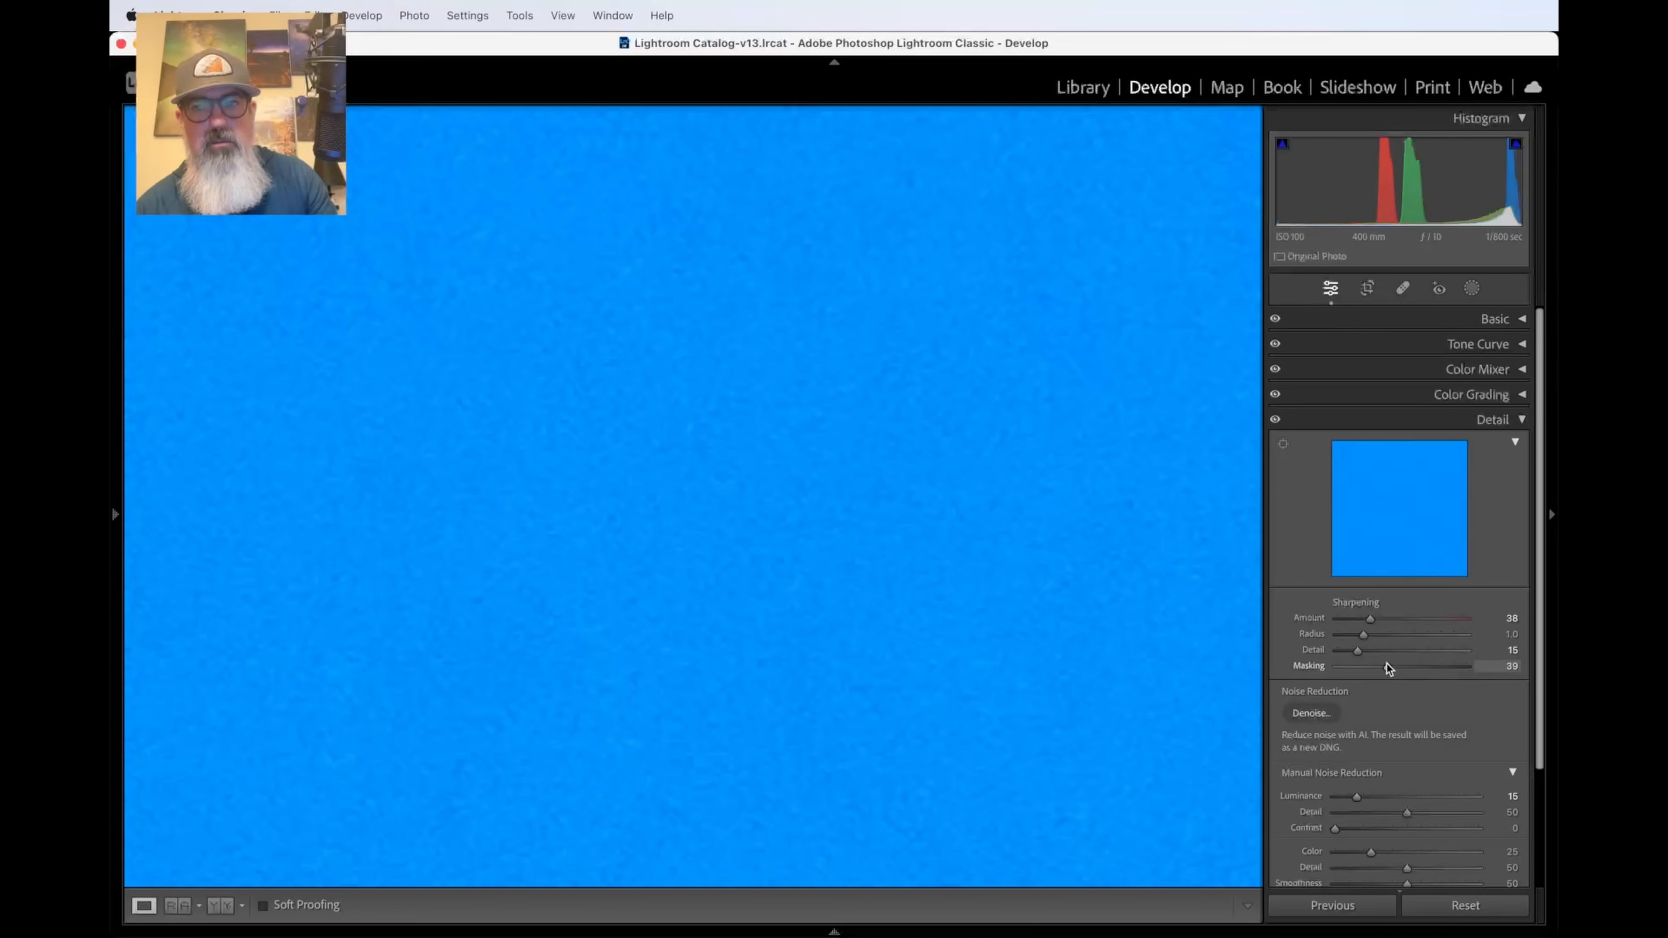
left_click_drag(1385, 663, 1393, 659)
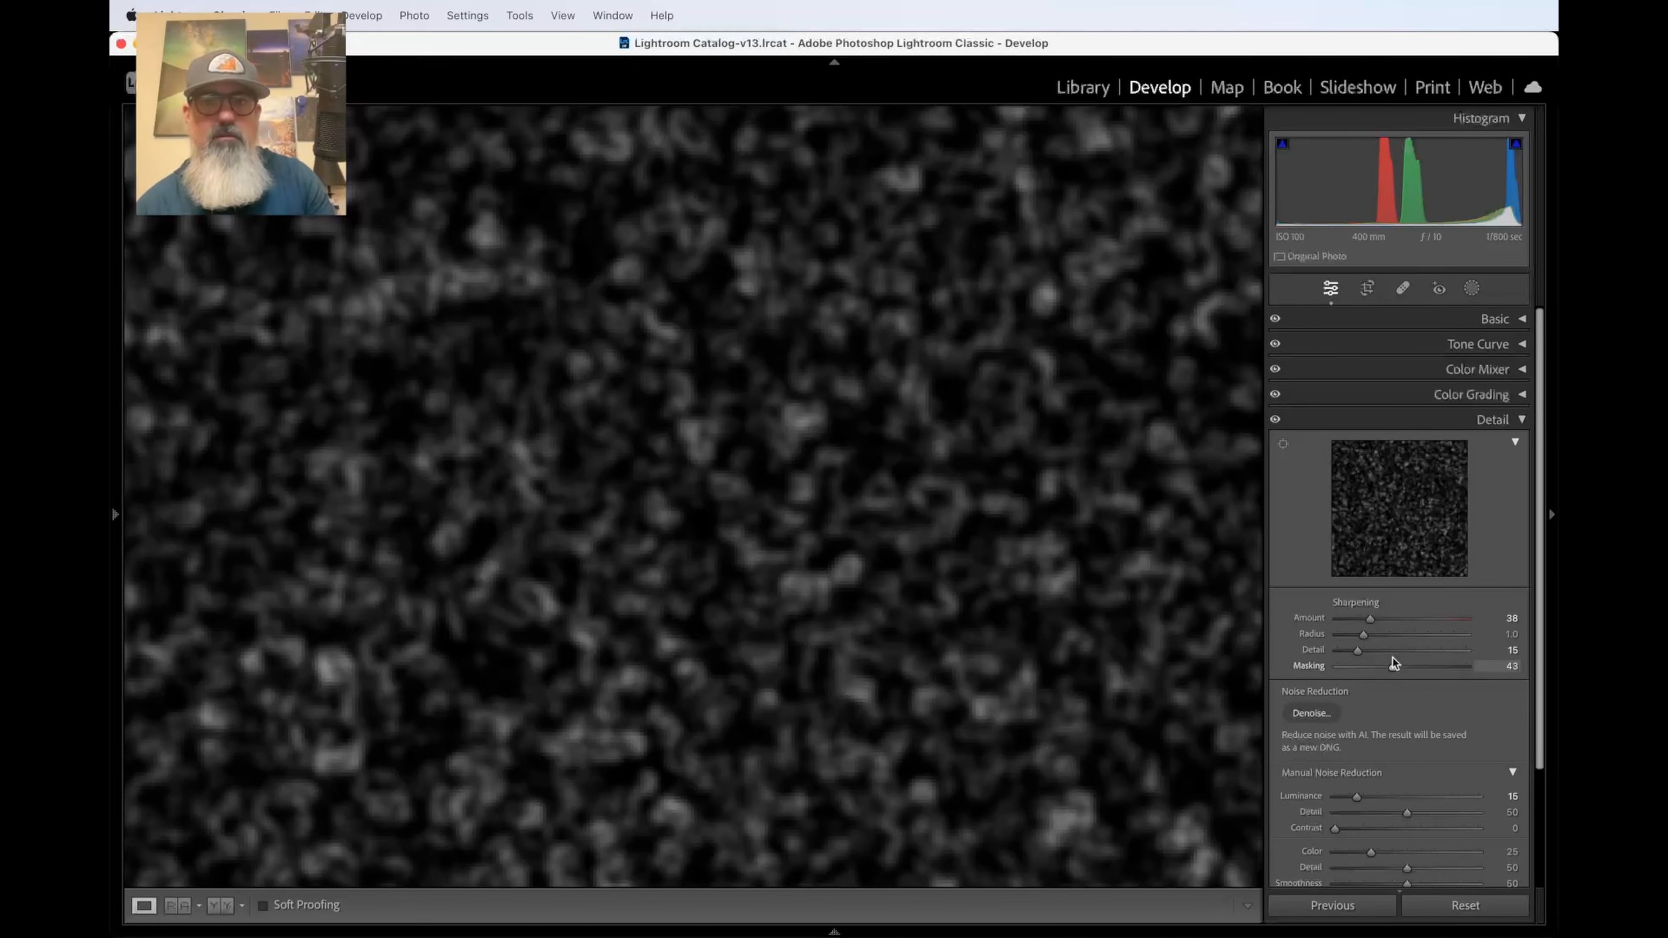
left_click_drag(1393, 658, 1392, 665)
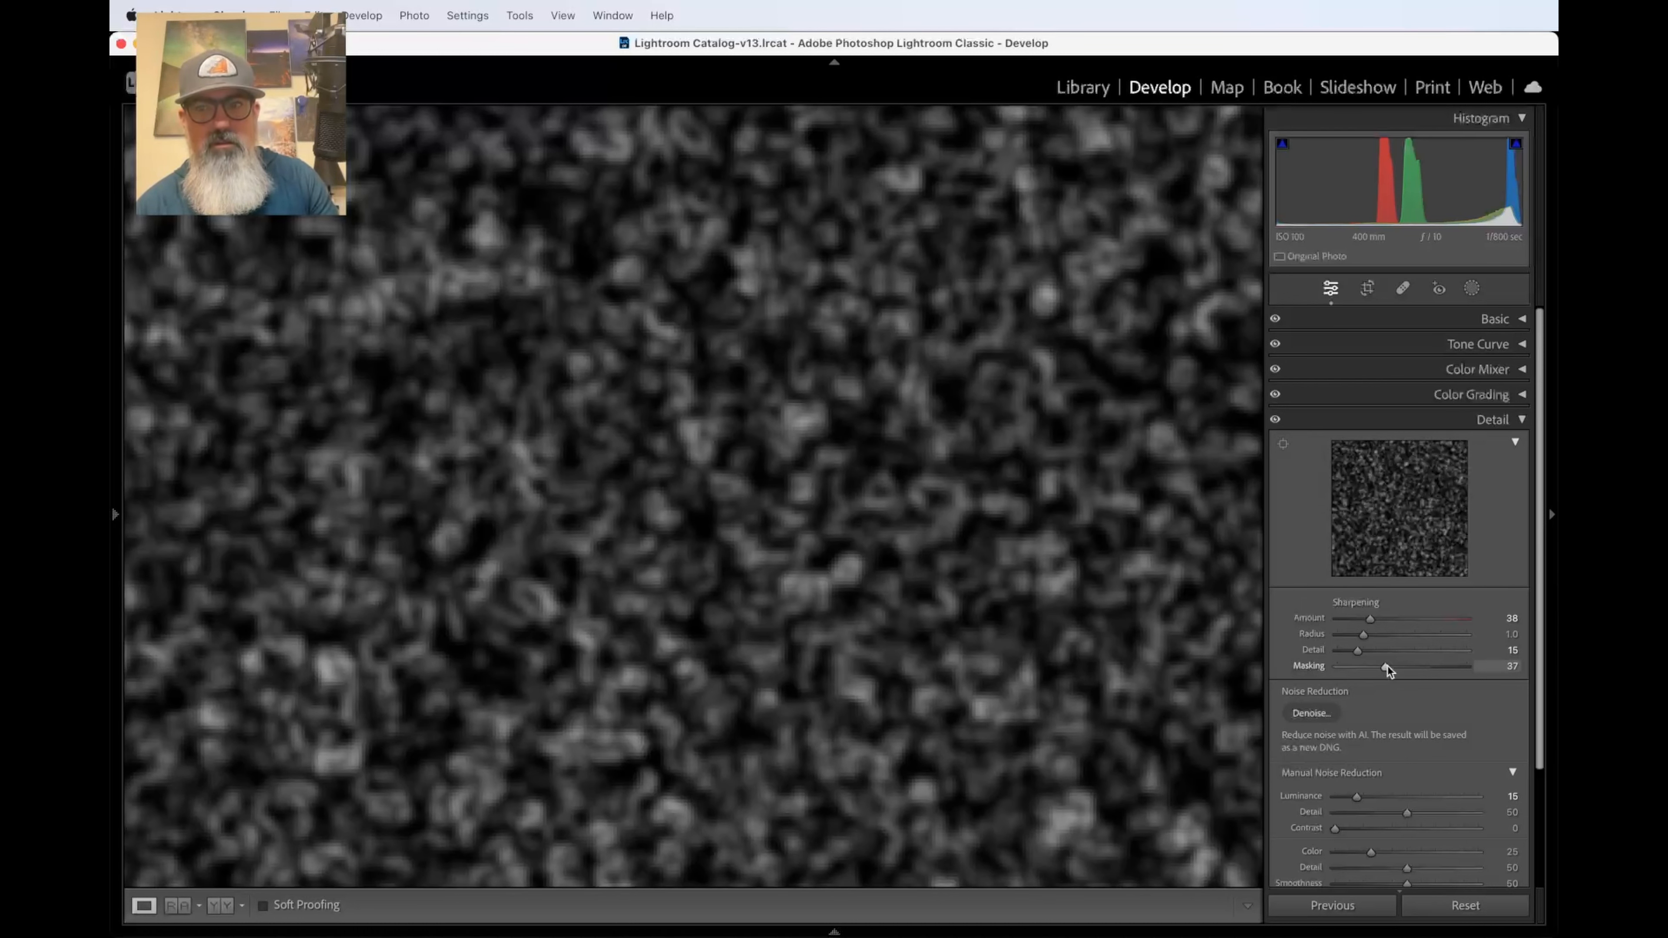
mouse_move(1386, 666)
left_mouse_down()
mouse_move(1362, 650)
mouse_move(1378, 651)
left_mouse_up()
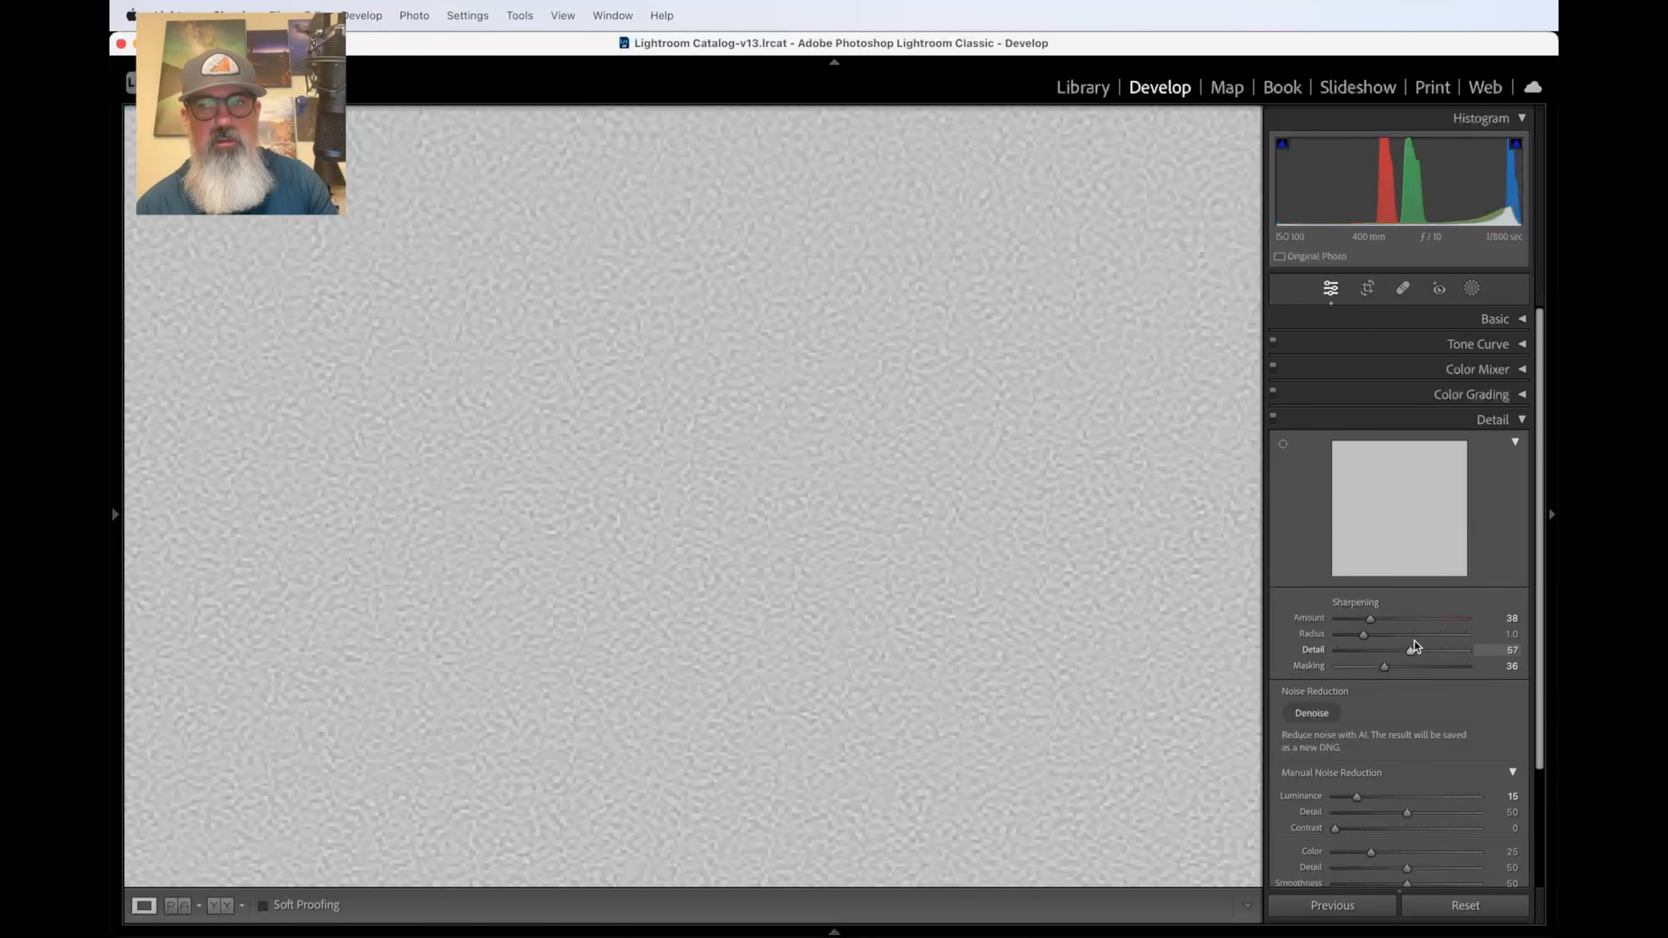
- Try the sharpening Detail at 98 in the grayscale preview of the sky, and set it to 0
left_click_drag(1467, 641, 1476, 649)
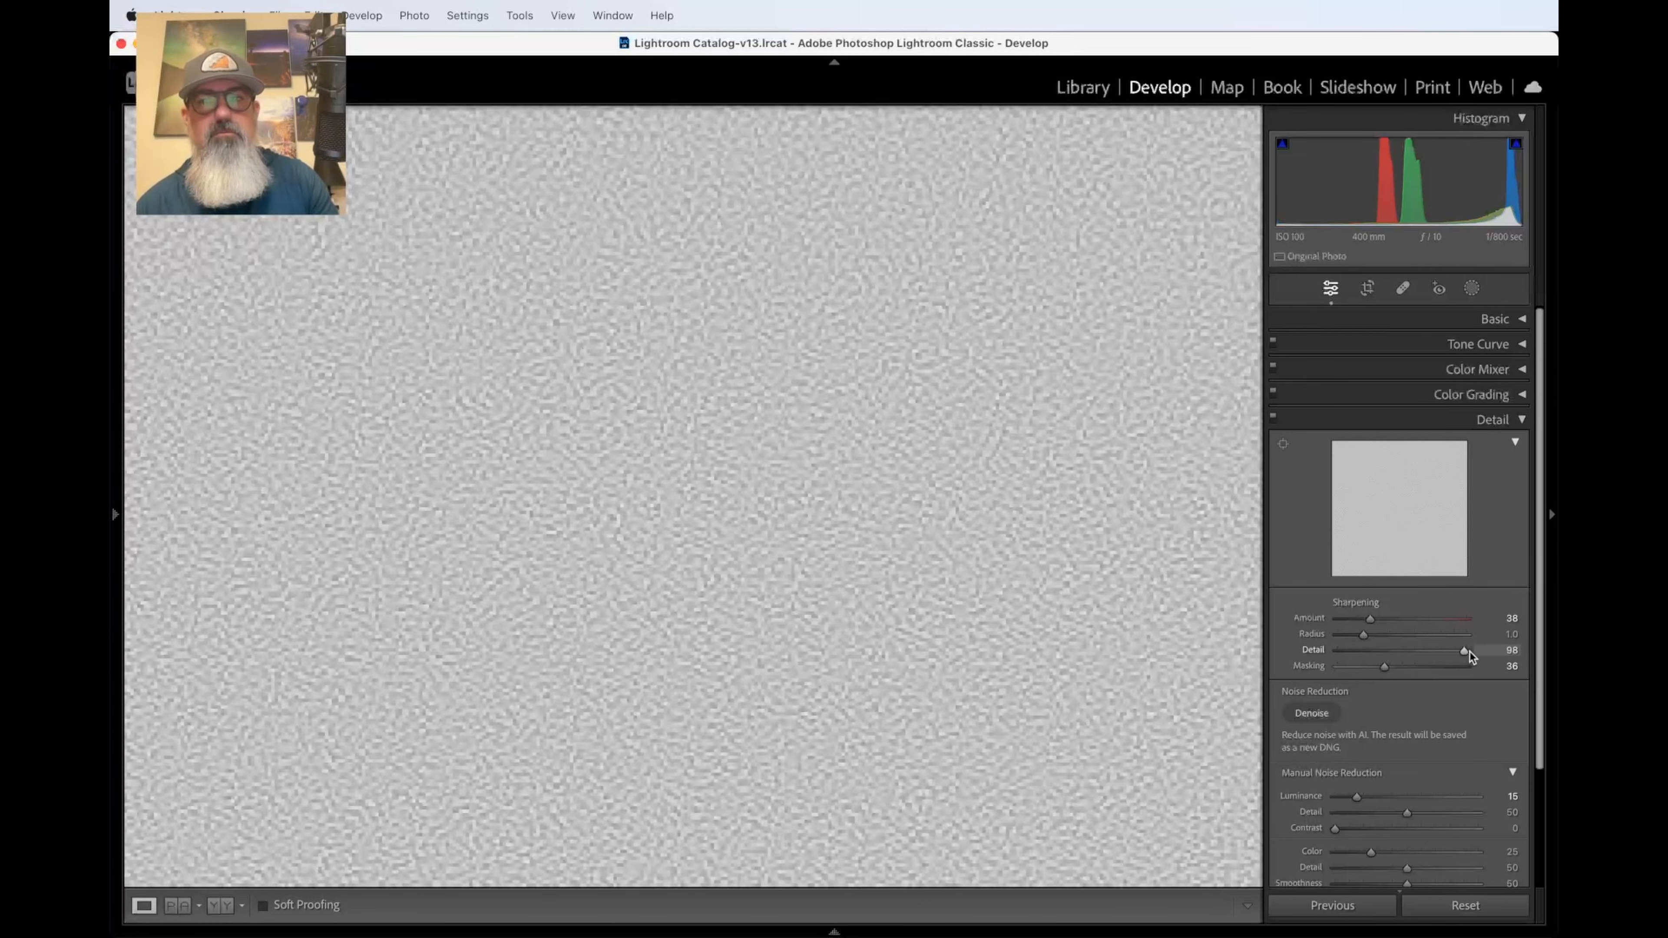
left_click_drag(1448, 656, 1366, 674)
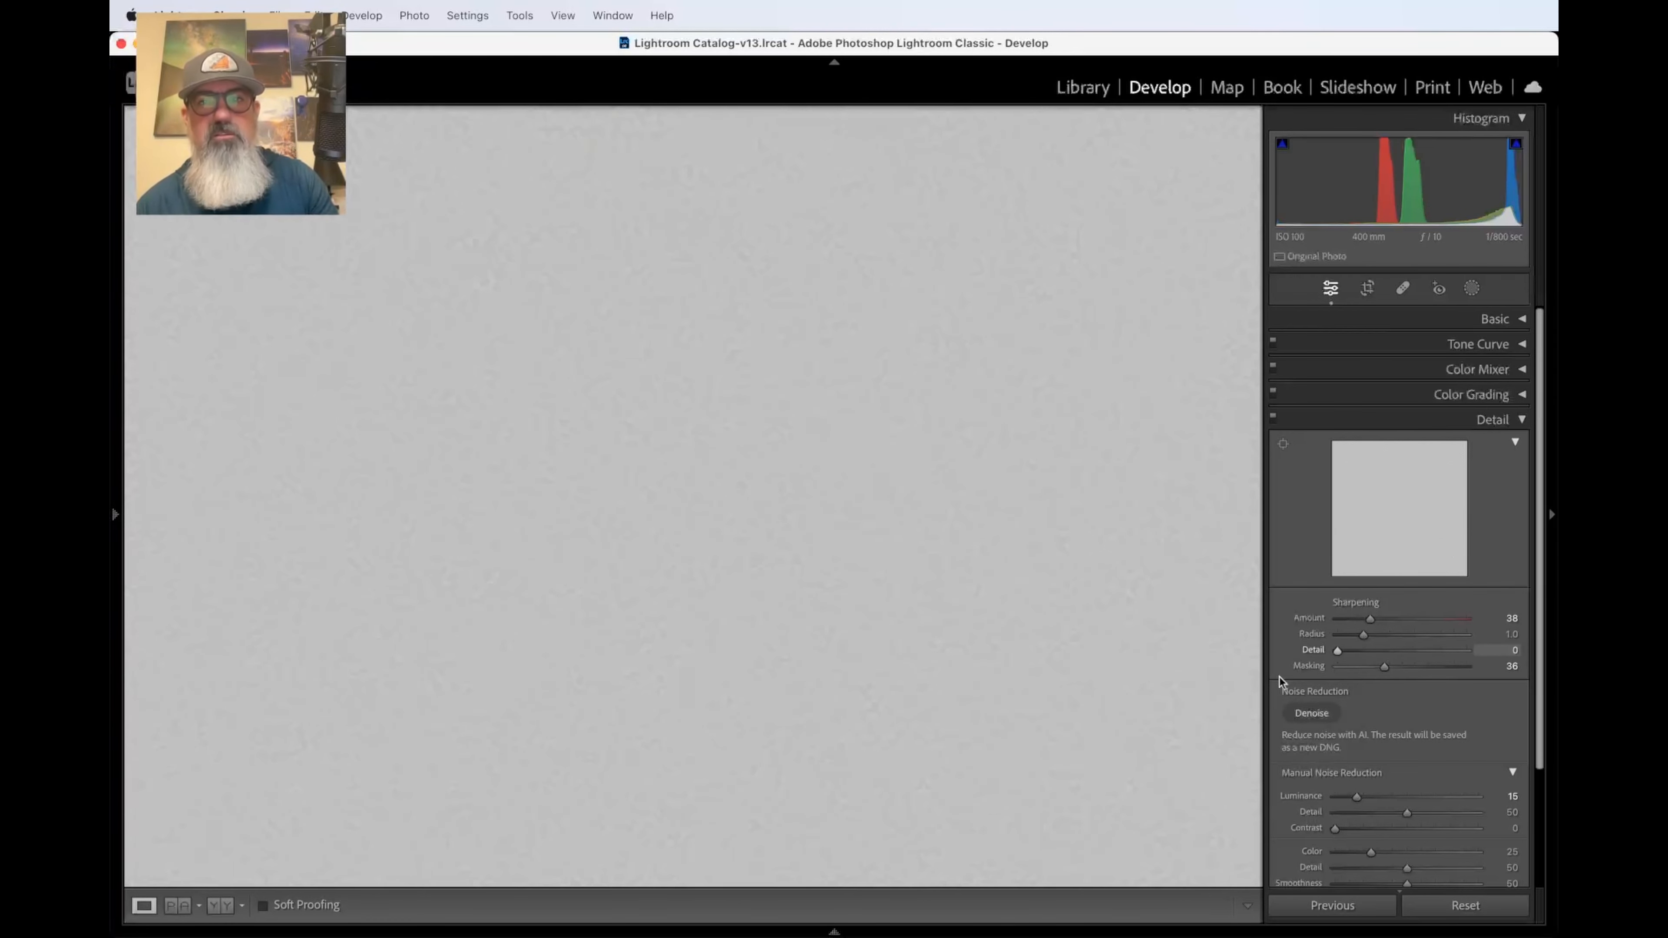
left_click_drag(1222, 677, 1223, 679)
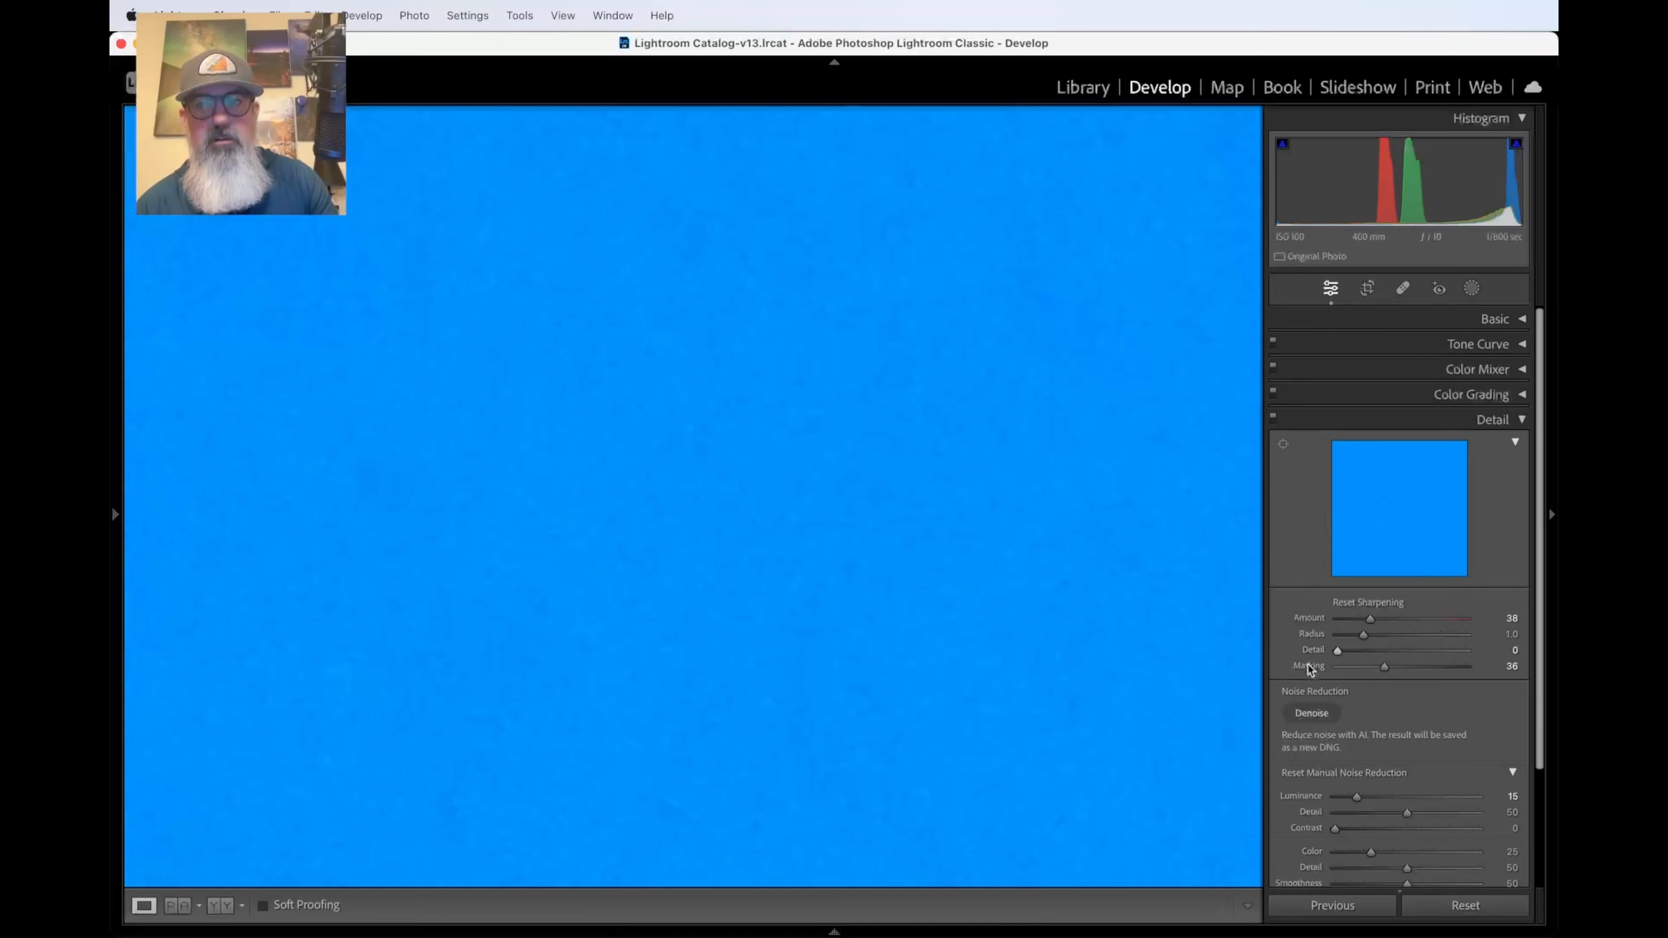
left_click(1097, 613)
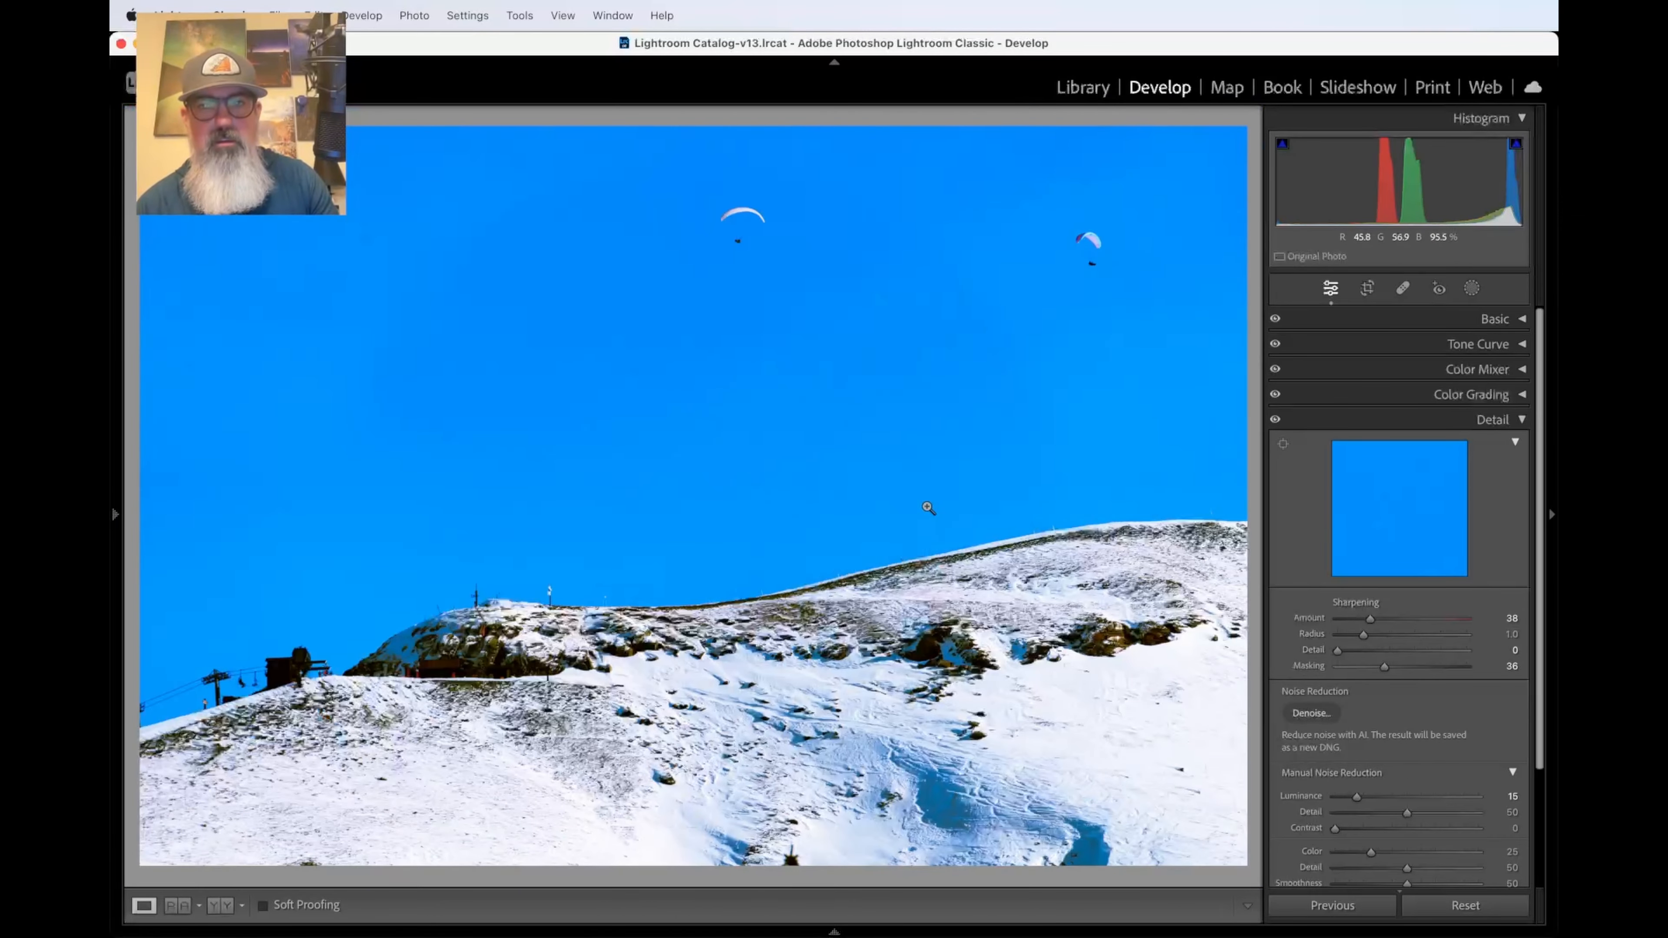
- Try the sharpening Radius at 3.0 in the grayscale preview of the sky, and set it to 0.5
left_click(933, 500)
mouse_move(1363, 635)
left_mouse_down()
mouse_move(1274, 638)
mouse_move(1386, 627)
left_mouse_up()
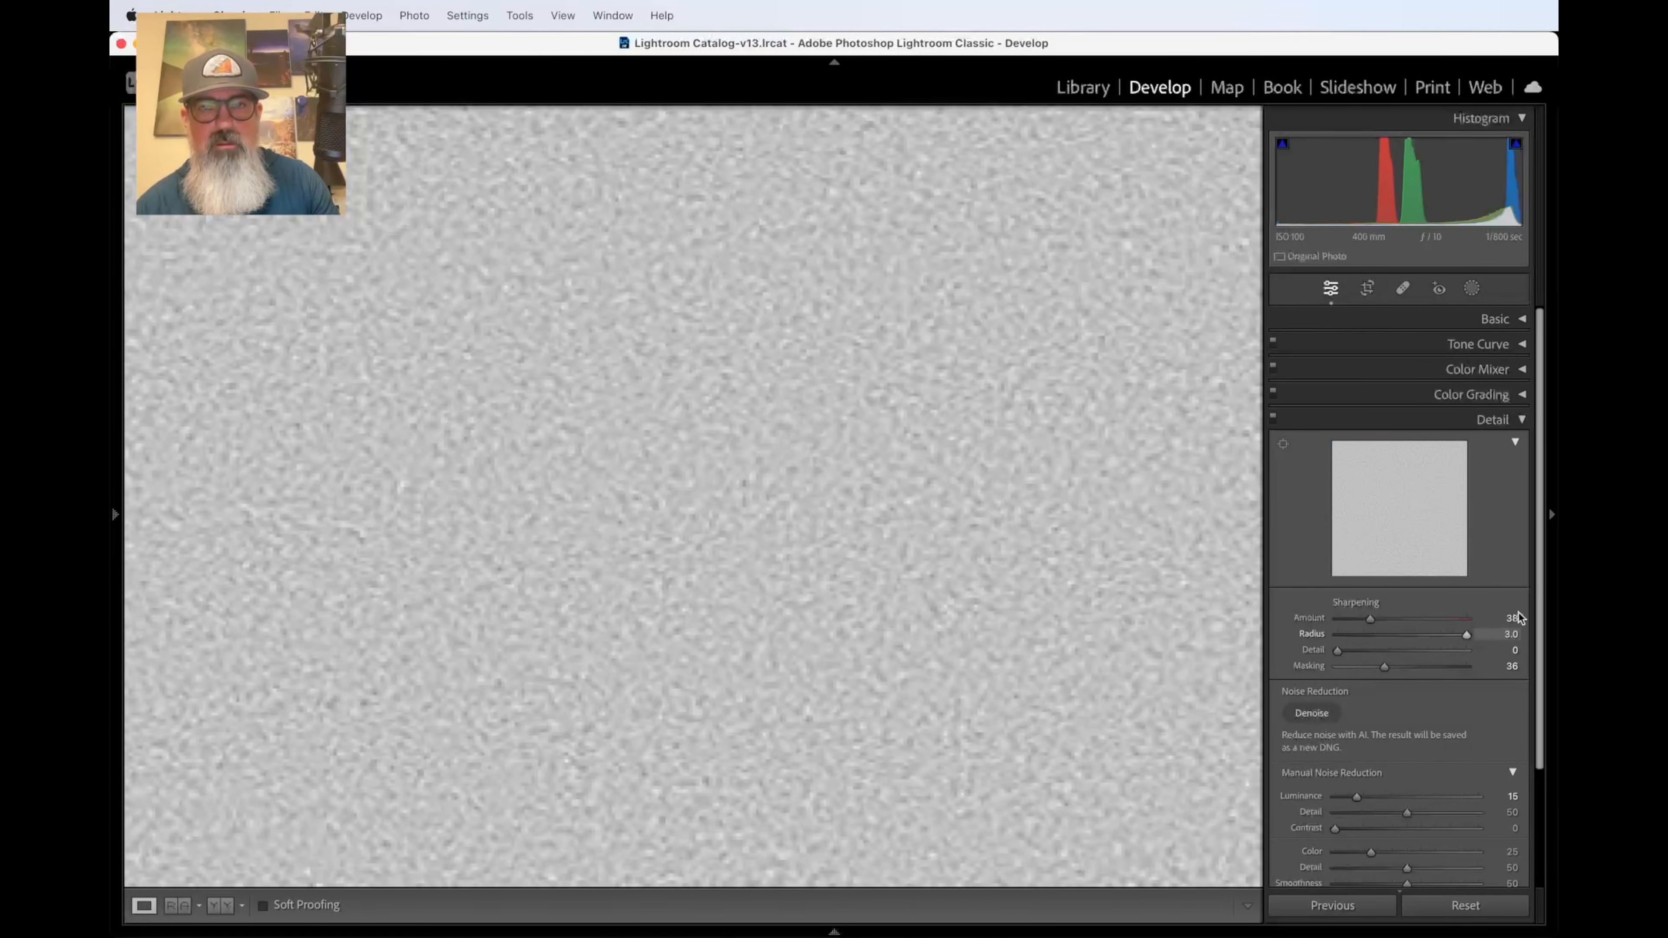
left_click_drag(1457, 635, 1198, 654)
left_click(1043, 578)
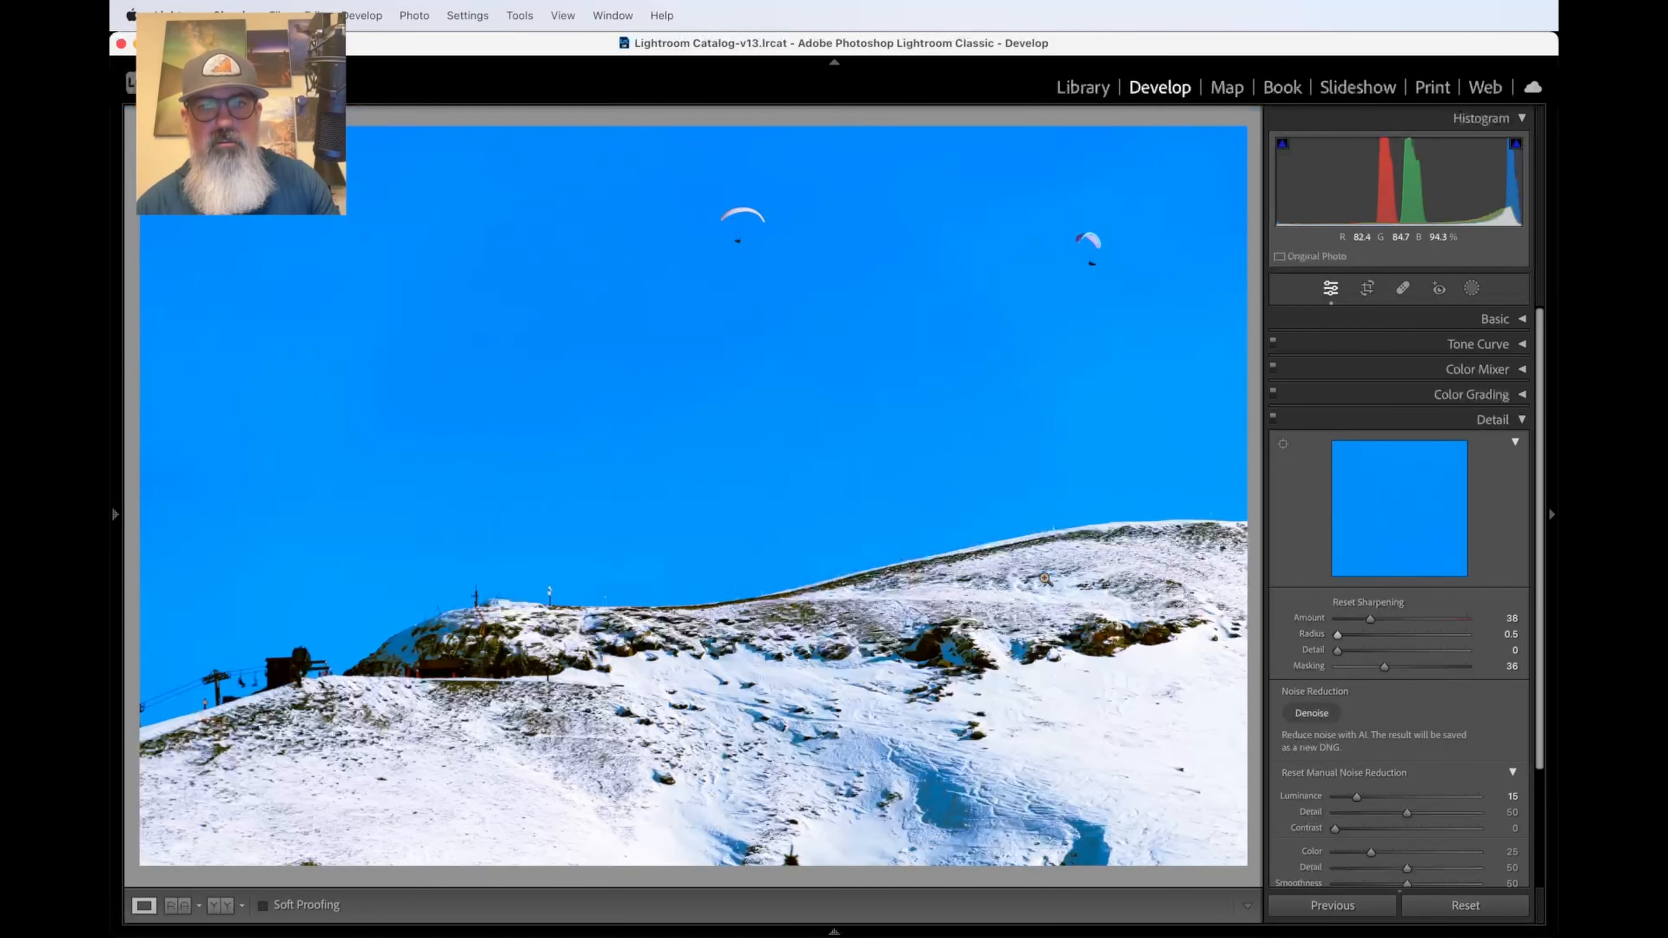
left_click(810, 462)
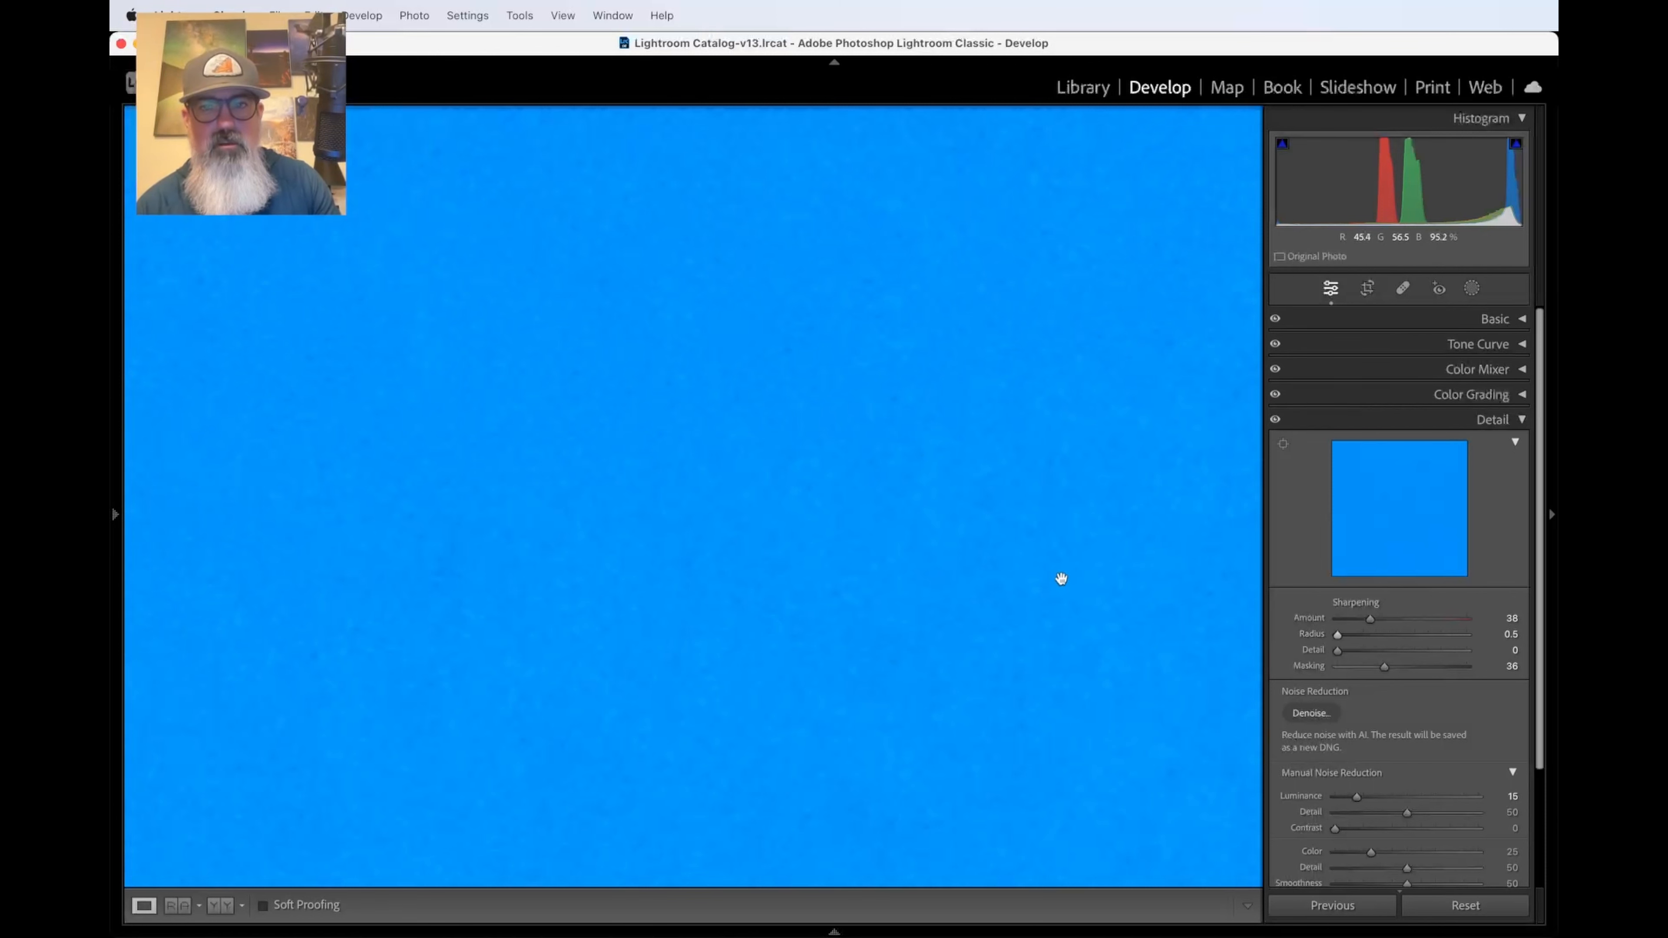
- Reset the sharpening Masking to 0 and lower the sharpening Amount to 0
double_click(1385, 666)
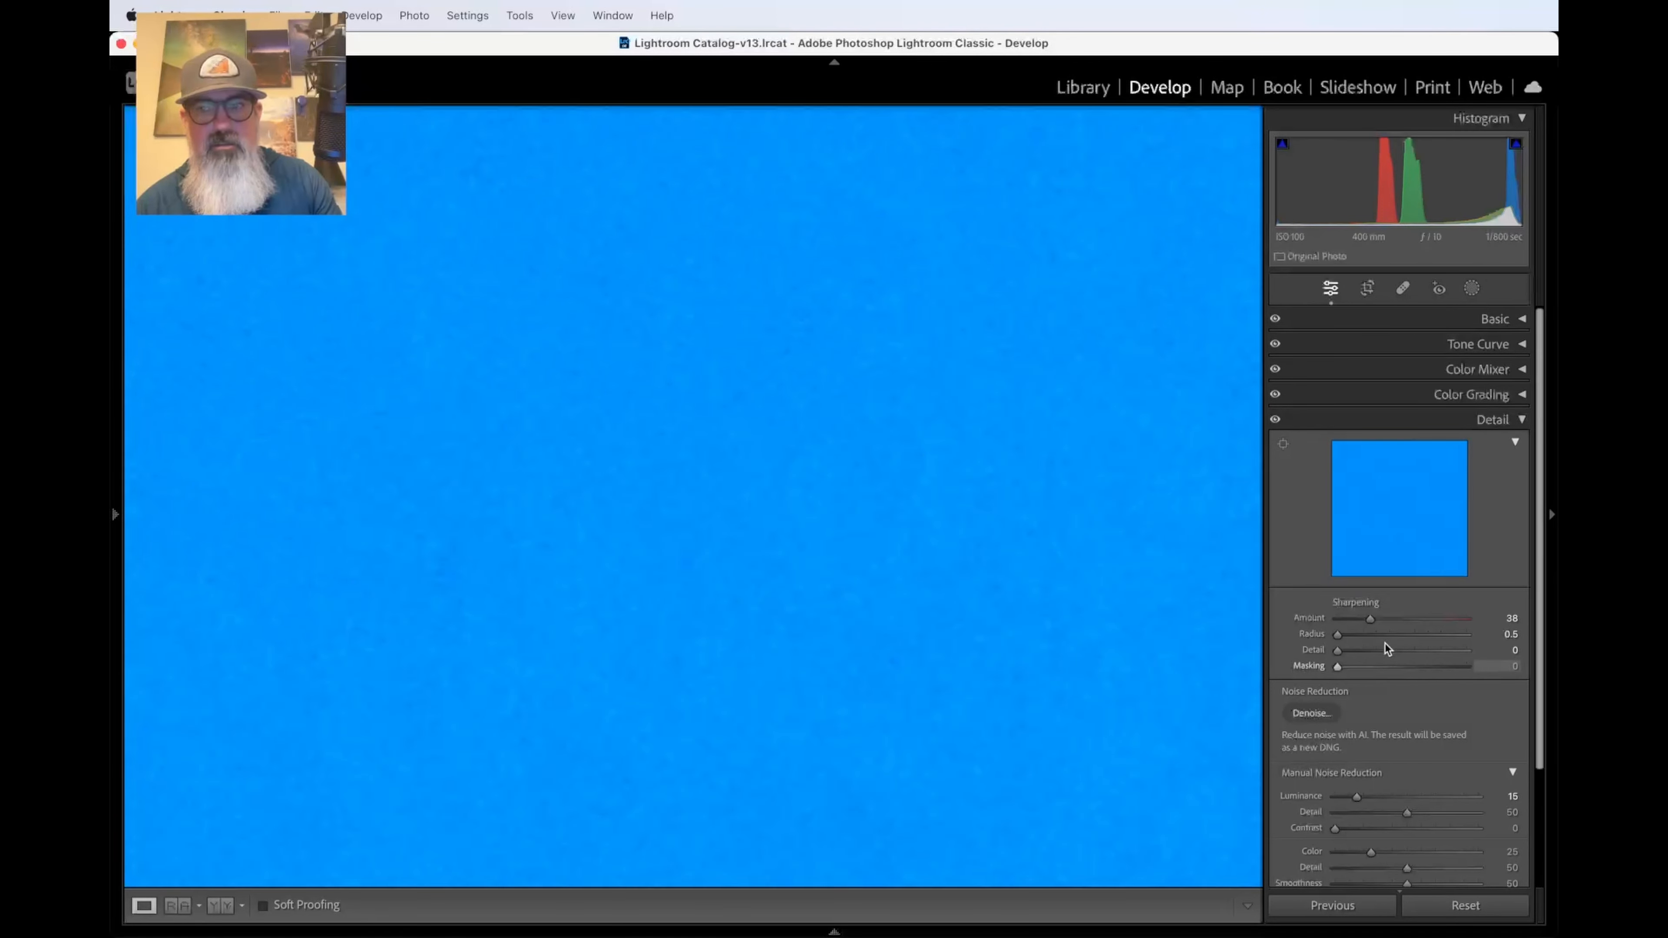
left_click_drag(1370, 622, 1337, 626)
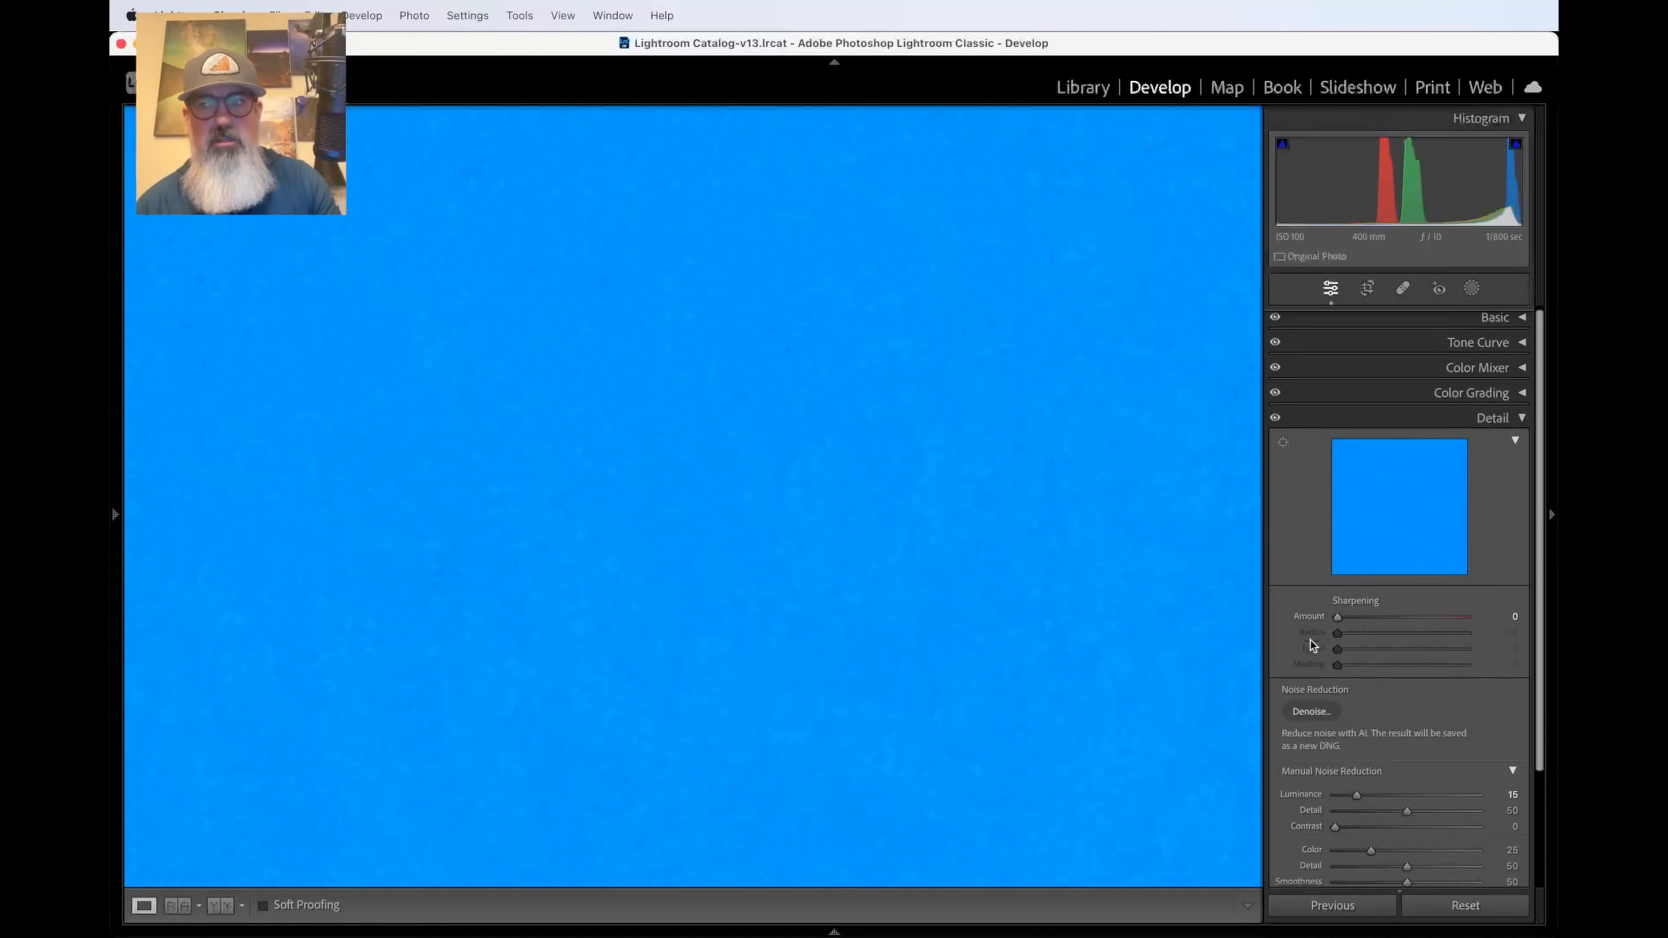
- Aim the small detail preview at the pole on the snowy ridge line
scroll(1311, 640, "down", 2)
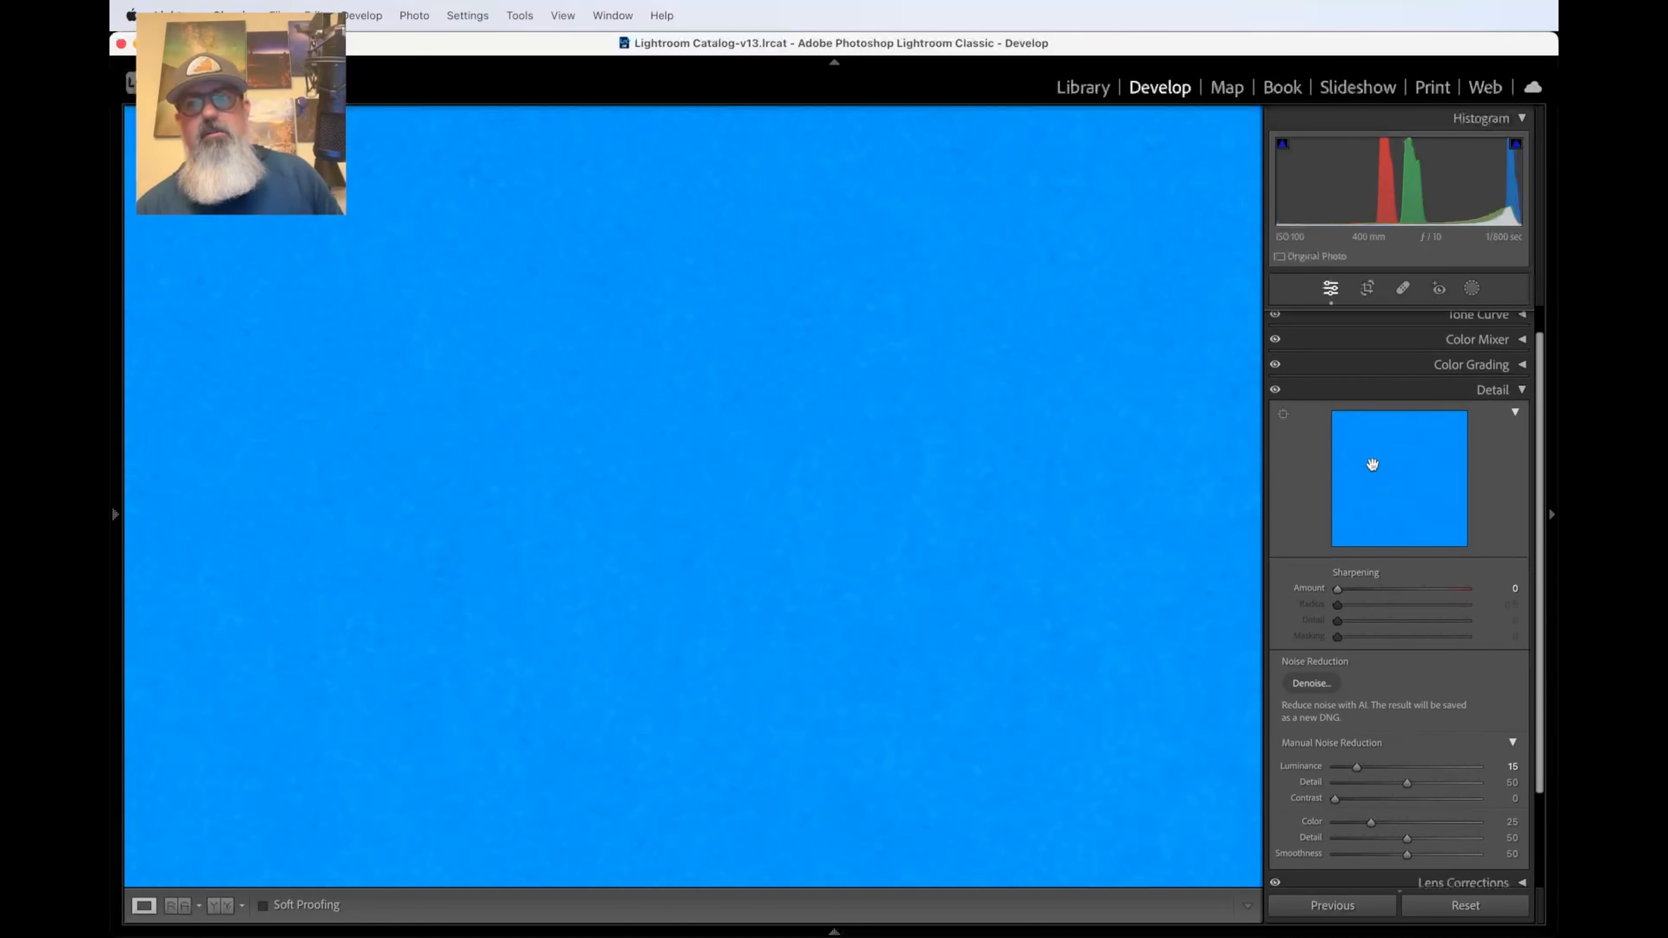
left_click(1411, 474)
left_click(1383, 501)
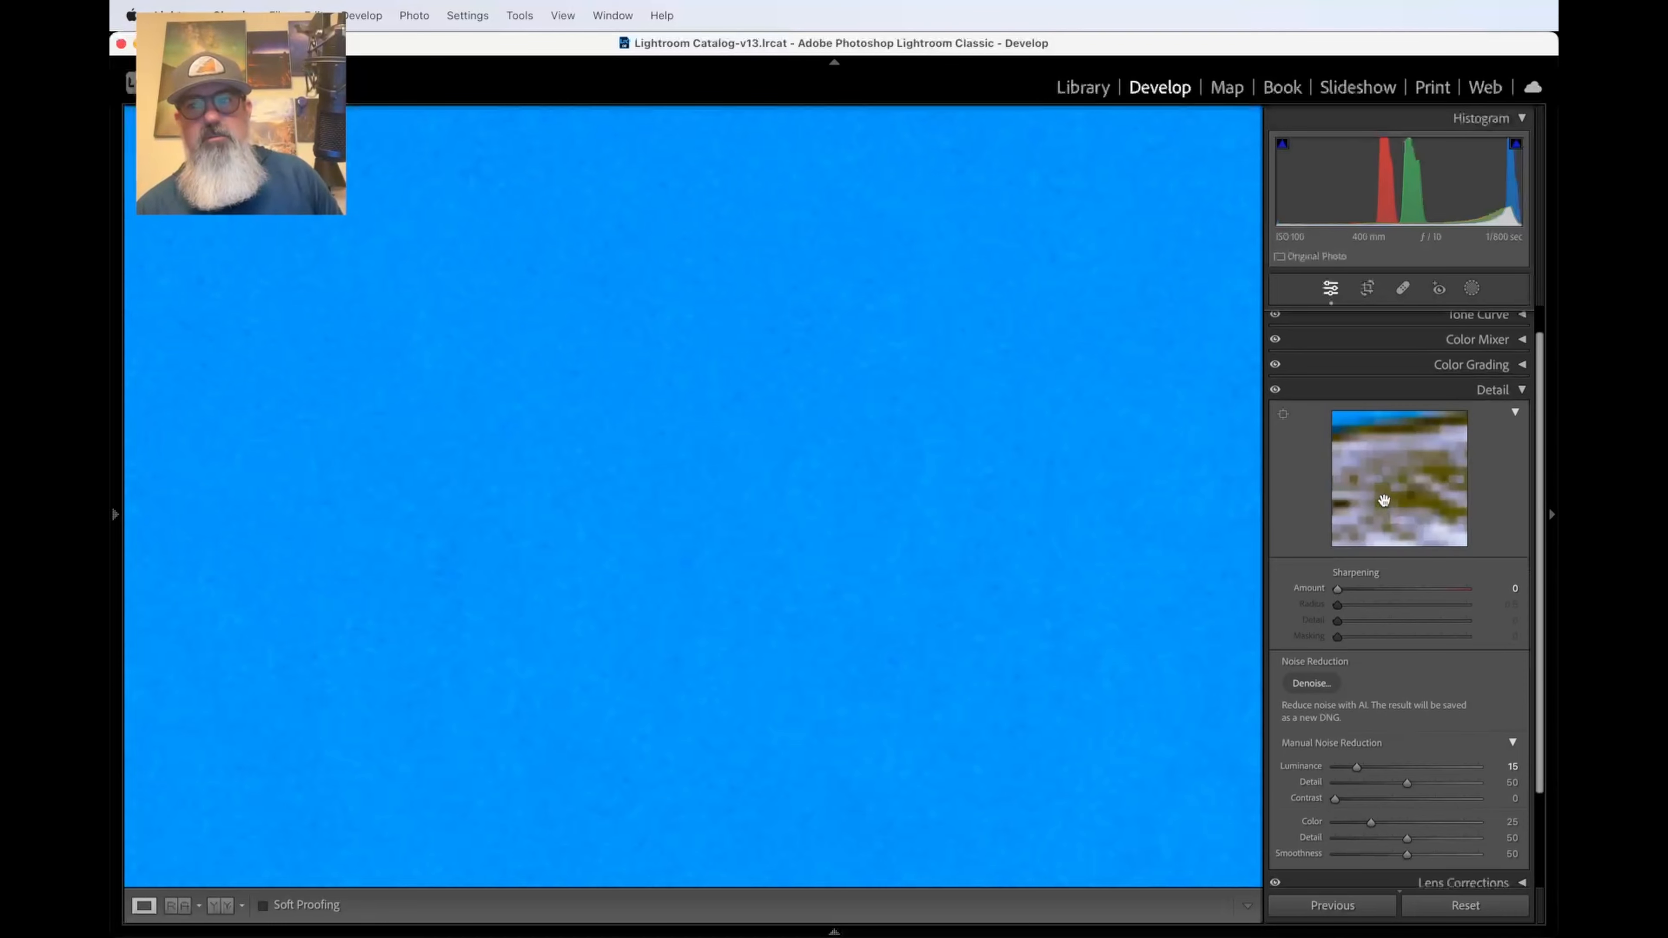
scroll(1384, 501, "up", 2)
left_click_drag(1382, 502, 1397, 571)
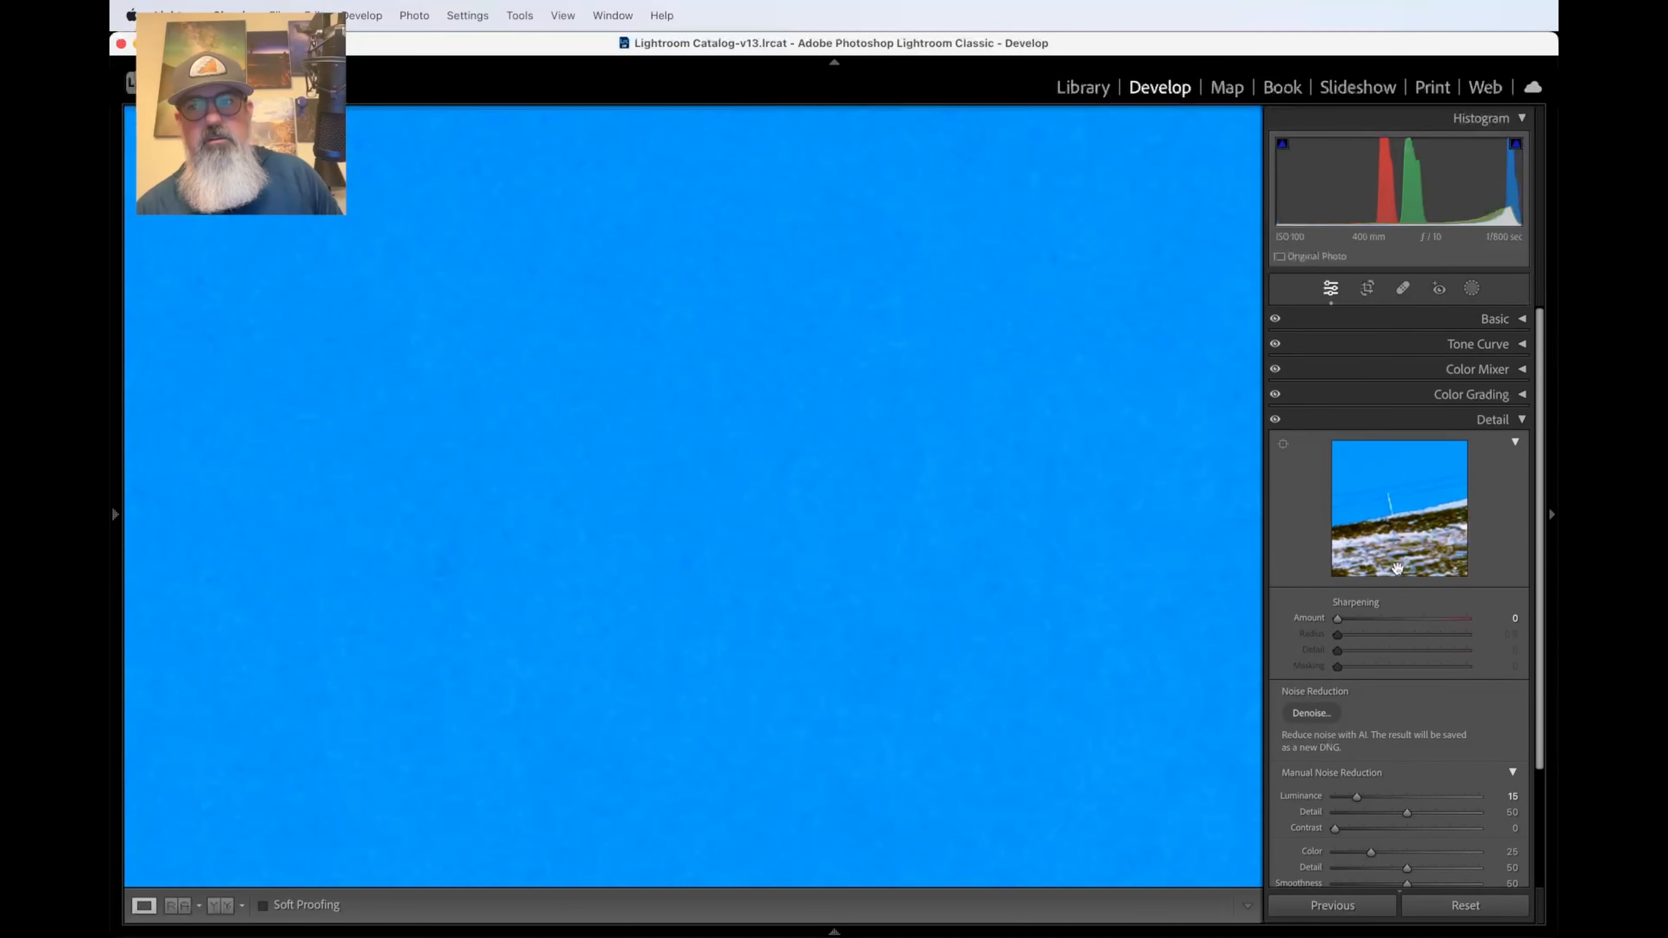
- Hide the small detail preview and set sharpening to Amount 27, Radius 0.9 and Detail 34 while viewing the rocky slope
left_click(985, 564)
left_click(765, 484)
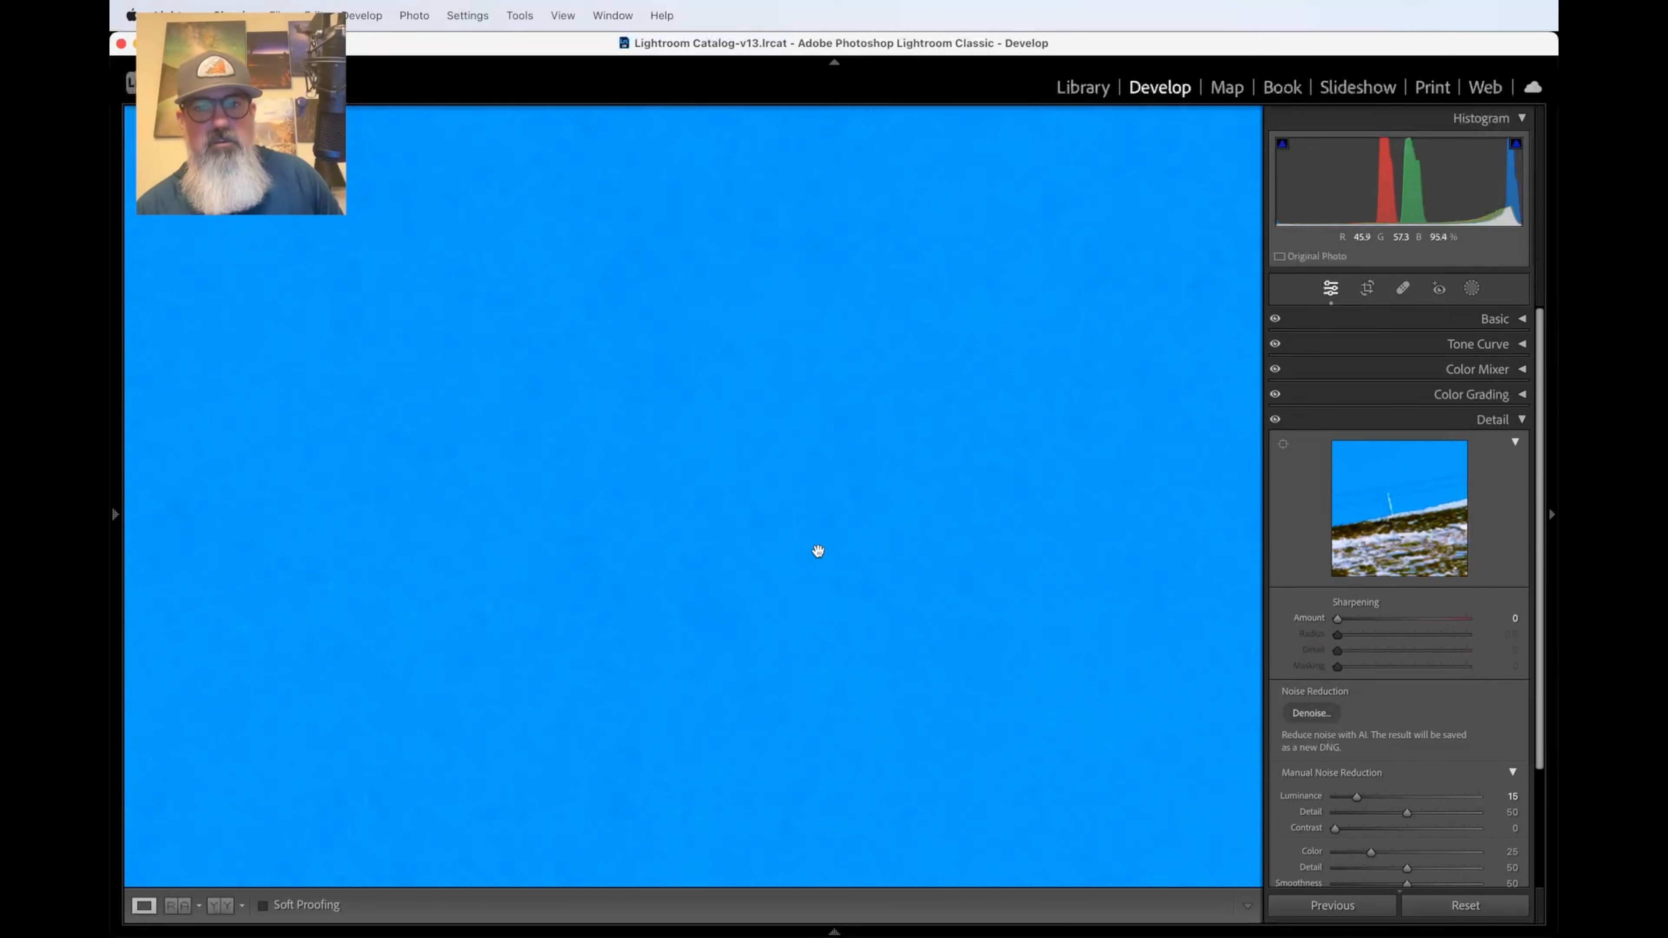
scroll(817, 551, "down", 15)
scroll(817, 552, "up", 2)
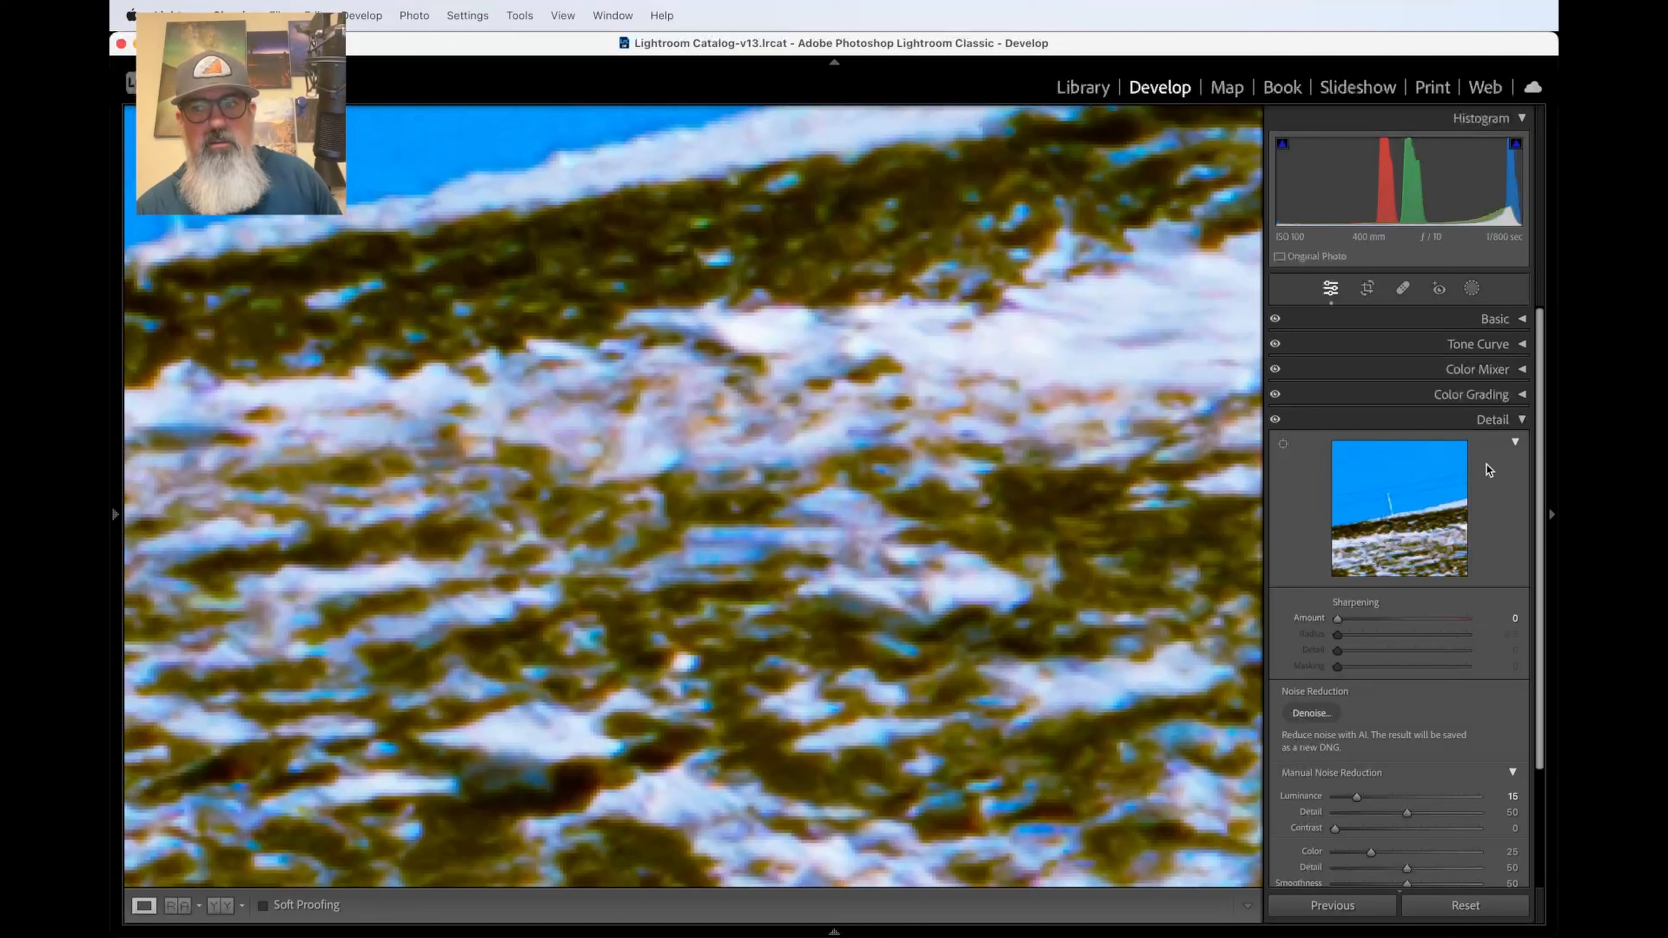
left_click(1516, 443)
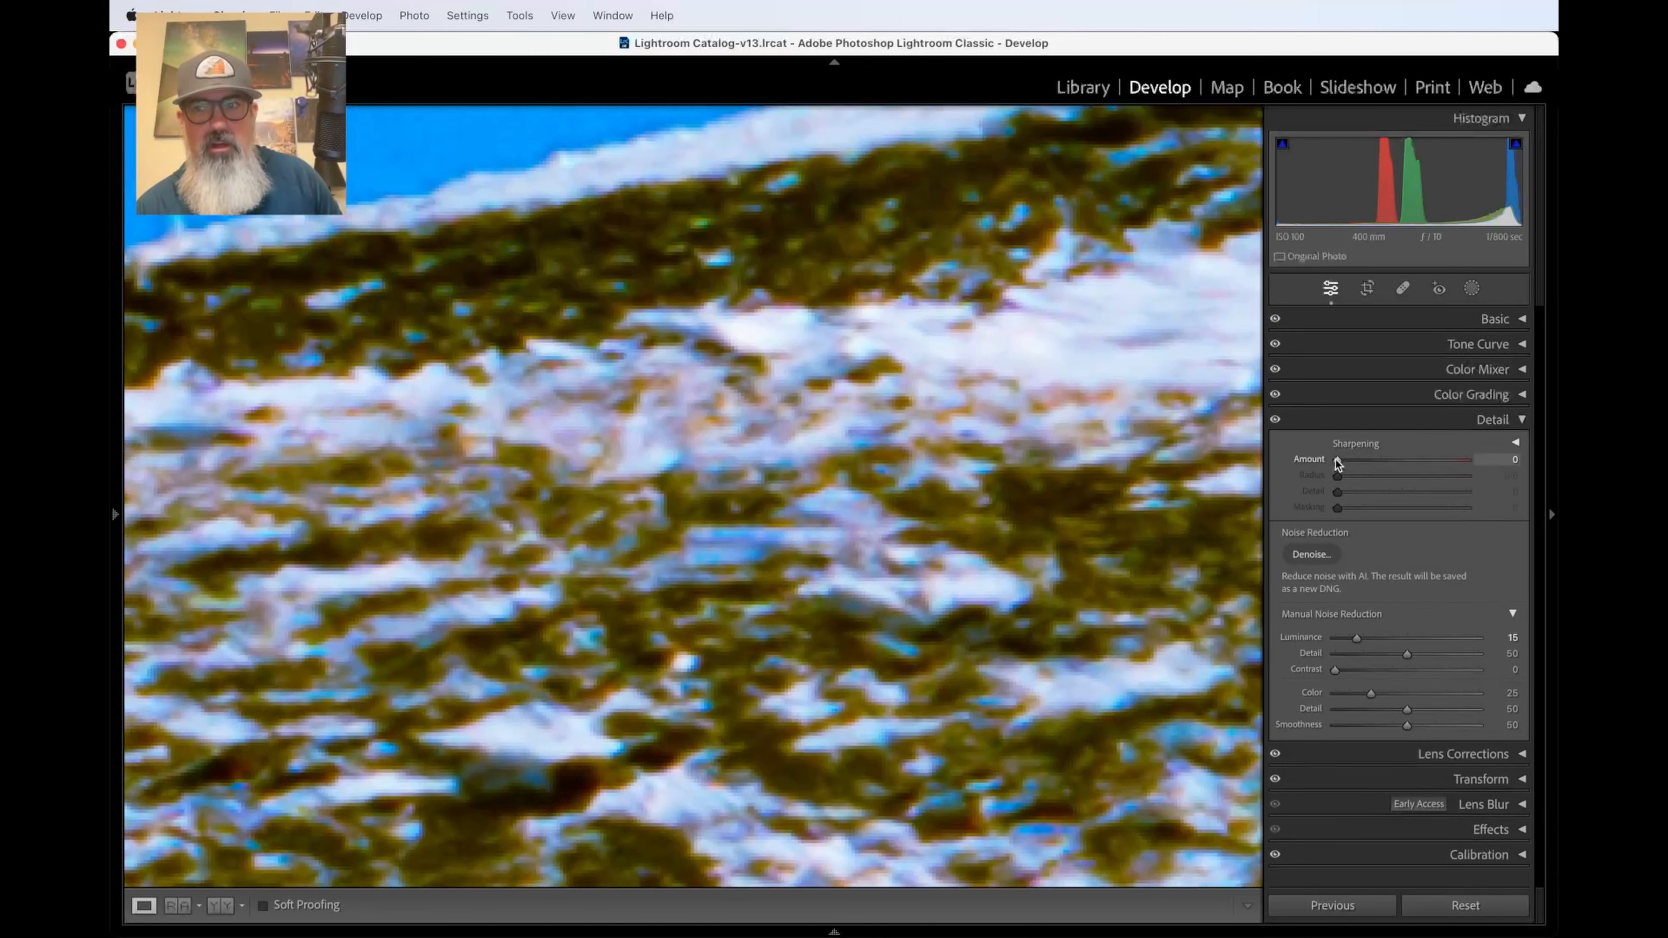
left_click_drag(1337, 461, 1374, 474)
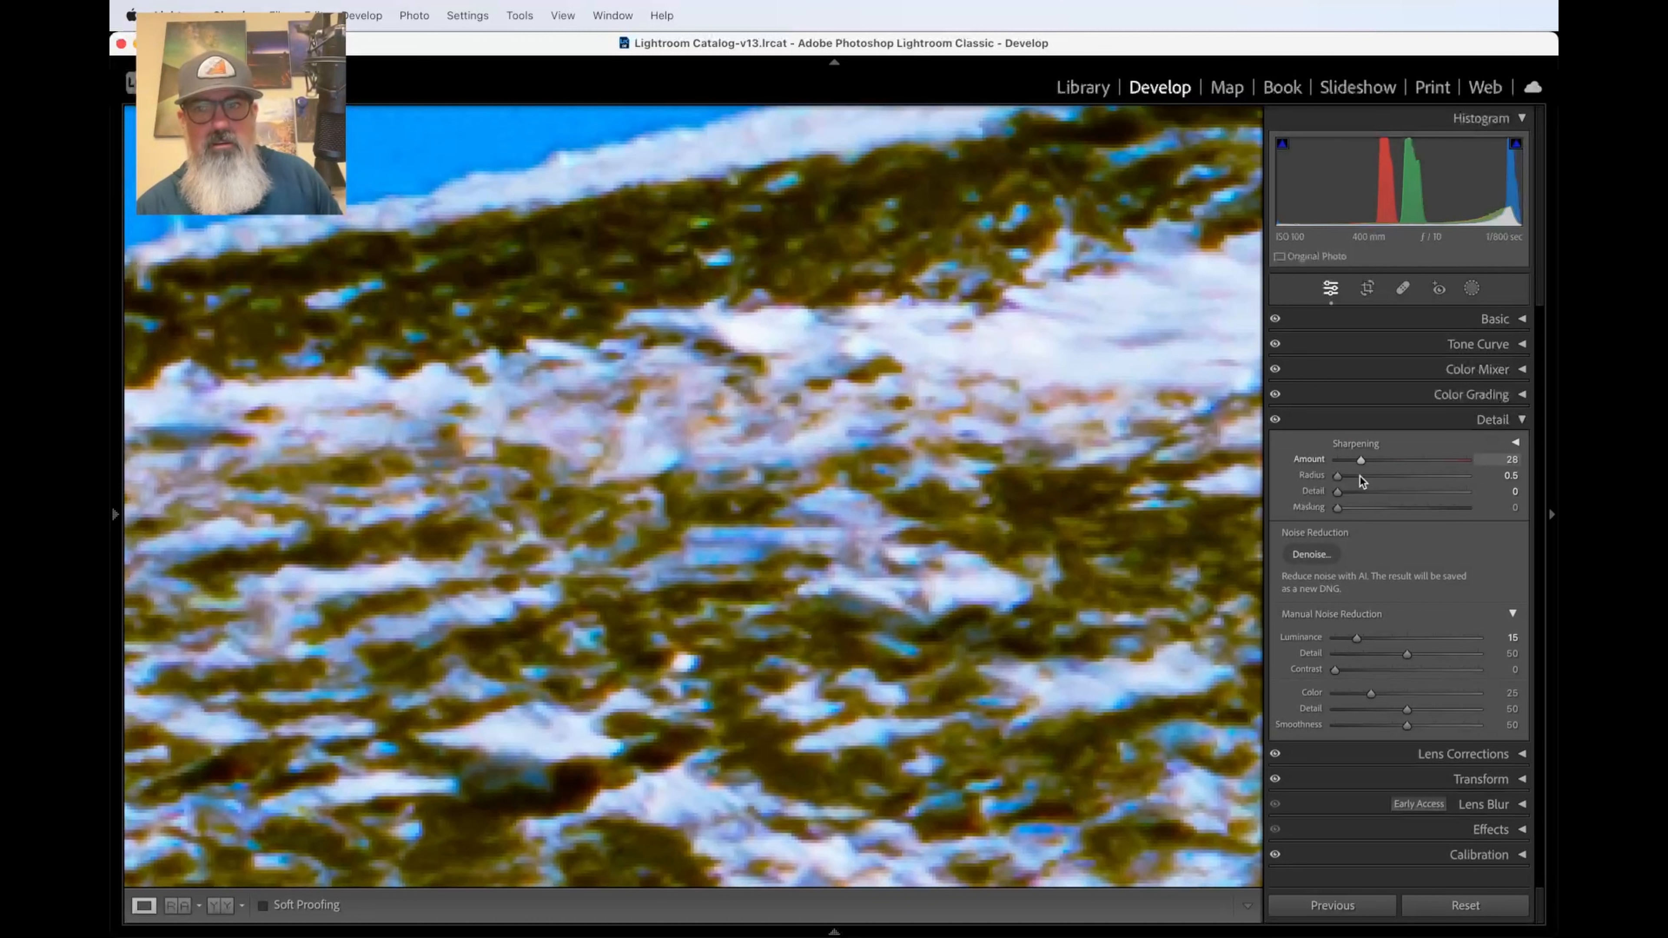
left_click(1359, 475)
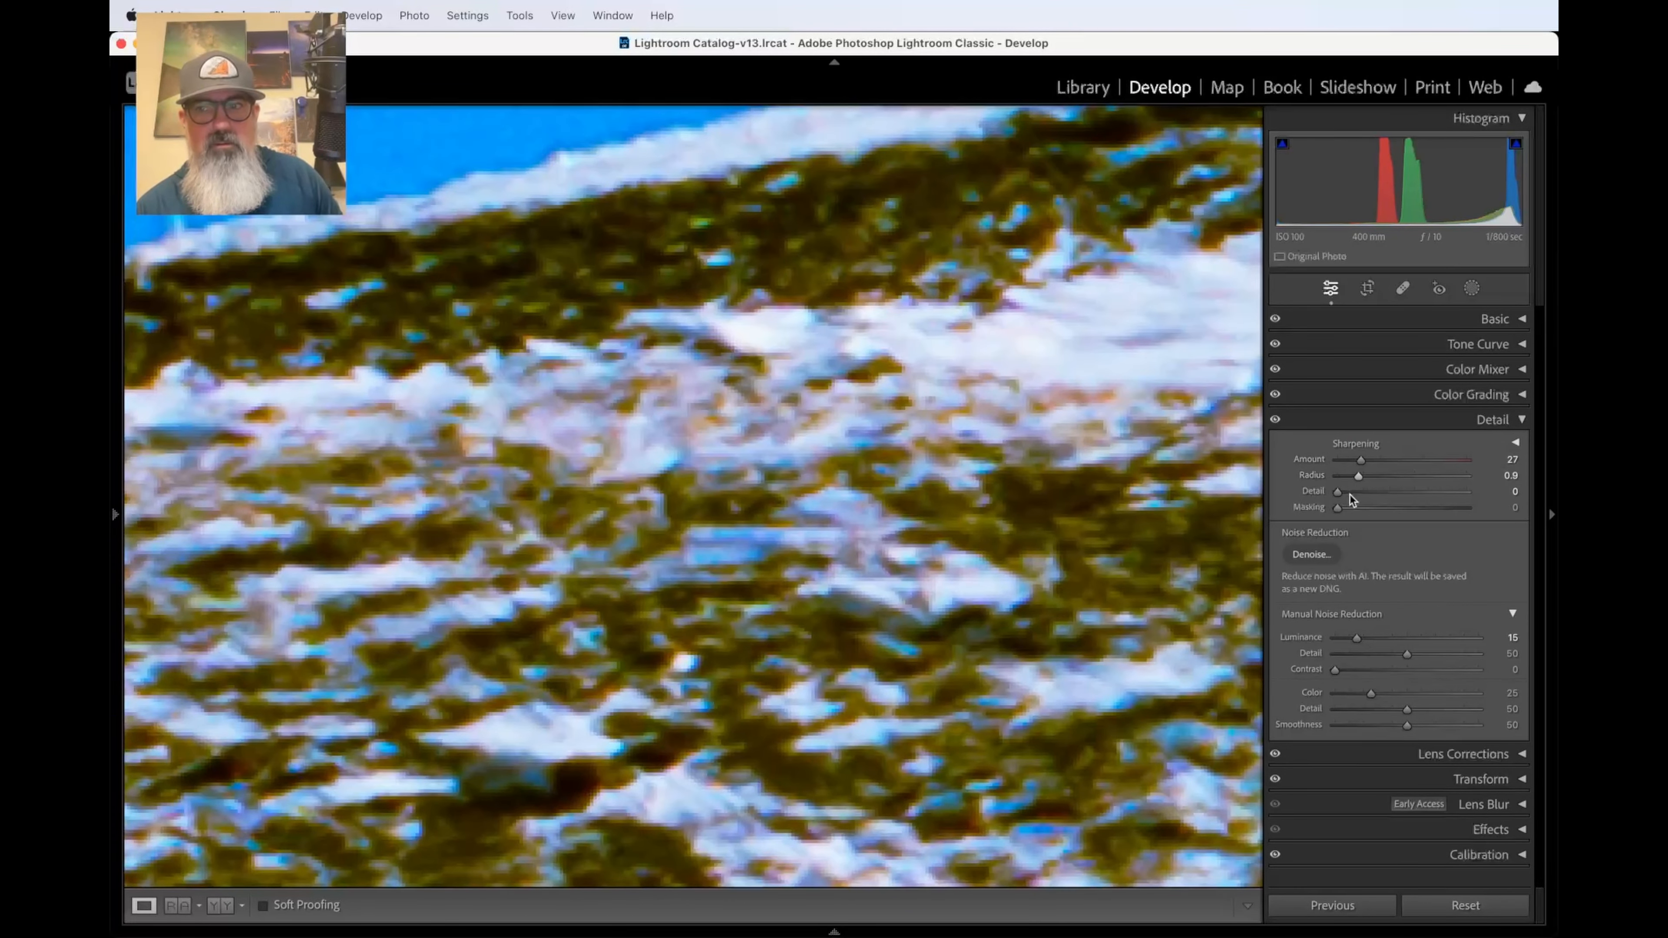
left_click_drag(1337, 491, 1381, 491)
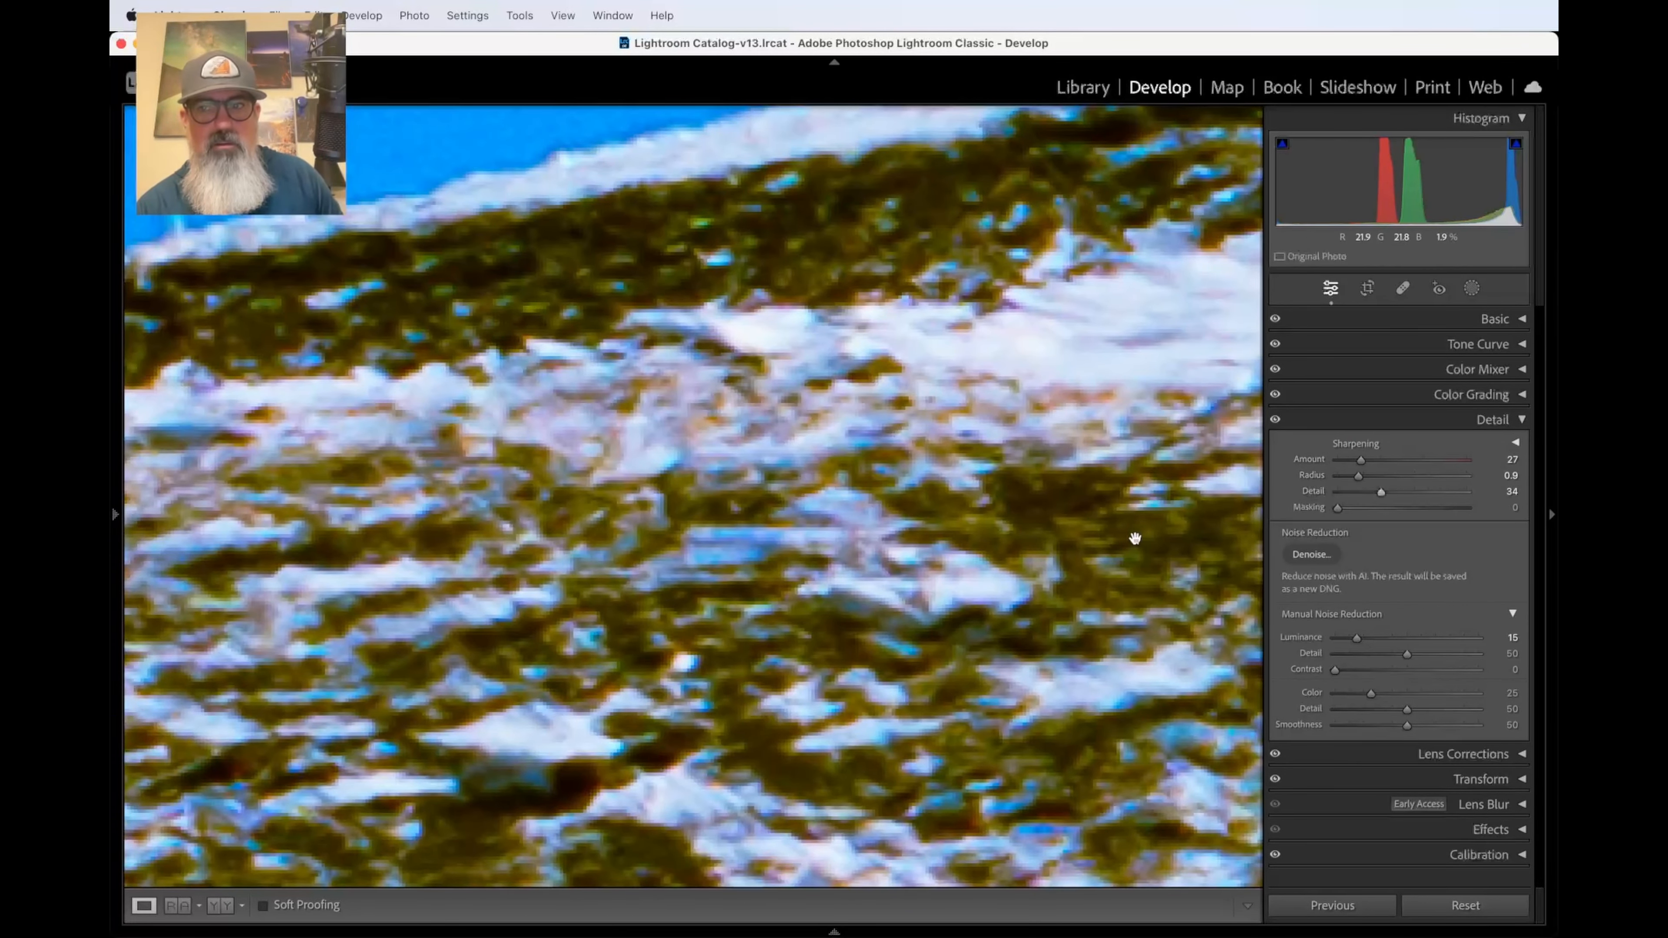
- Check the sky above the ridge line, open the AI Denoise preview and move its view to the slope just below the ridge
scroll(1009, 556, "up", 10)
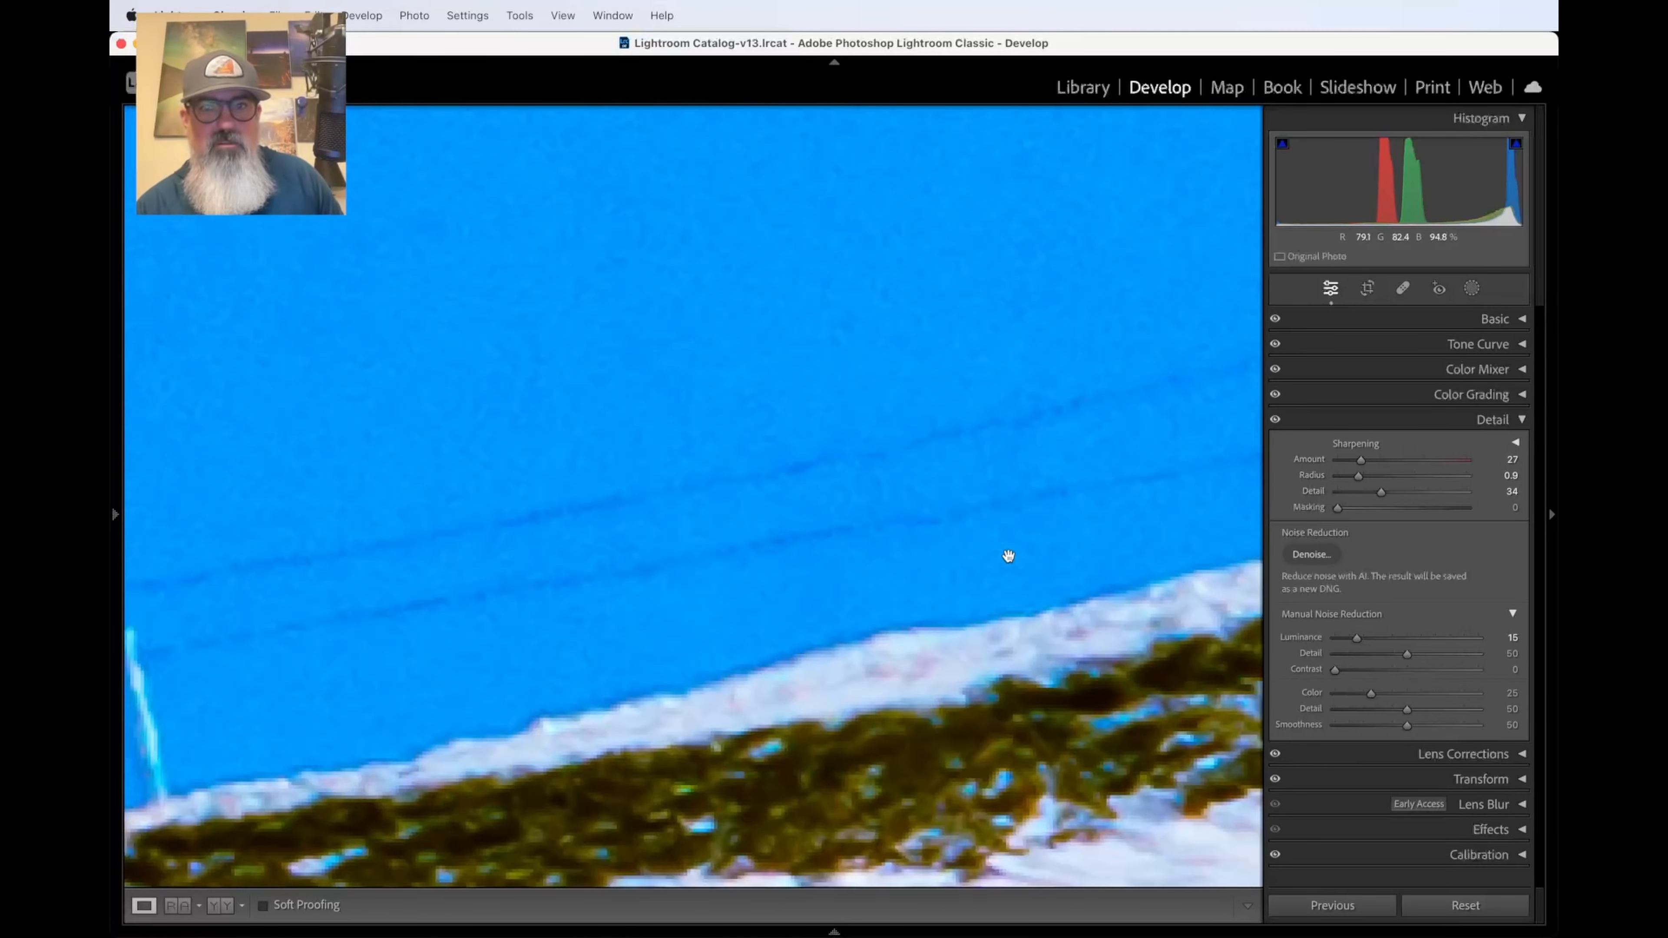
scroll(1008, 556, "up", 8)
scroll(1008, 556, "down", 4)
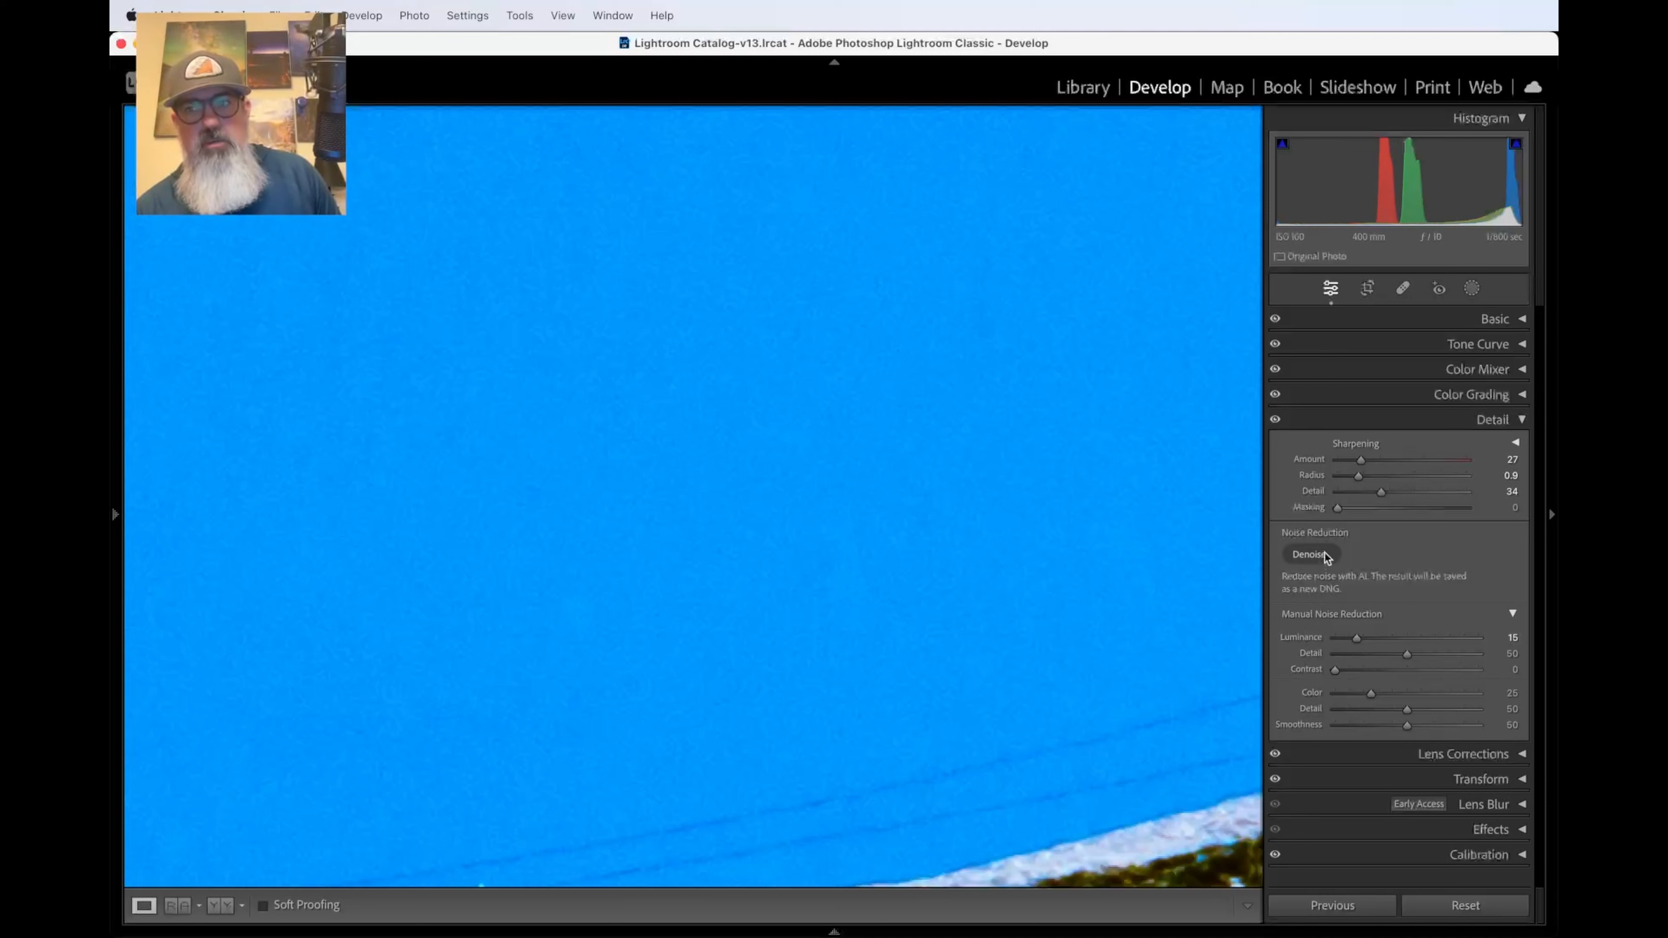
left_click(1057, 626)
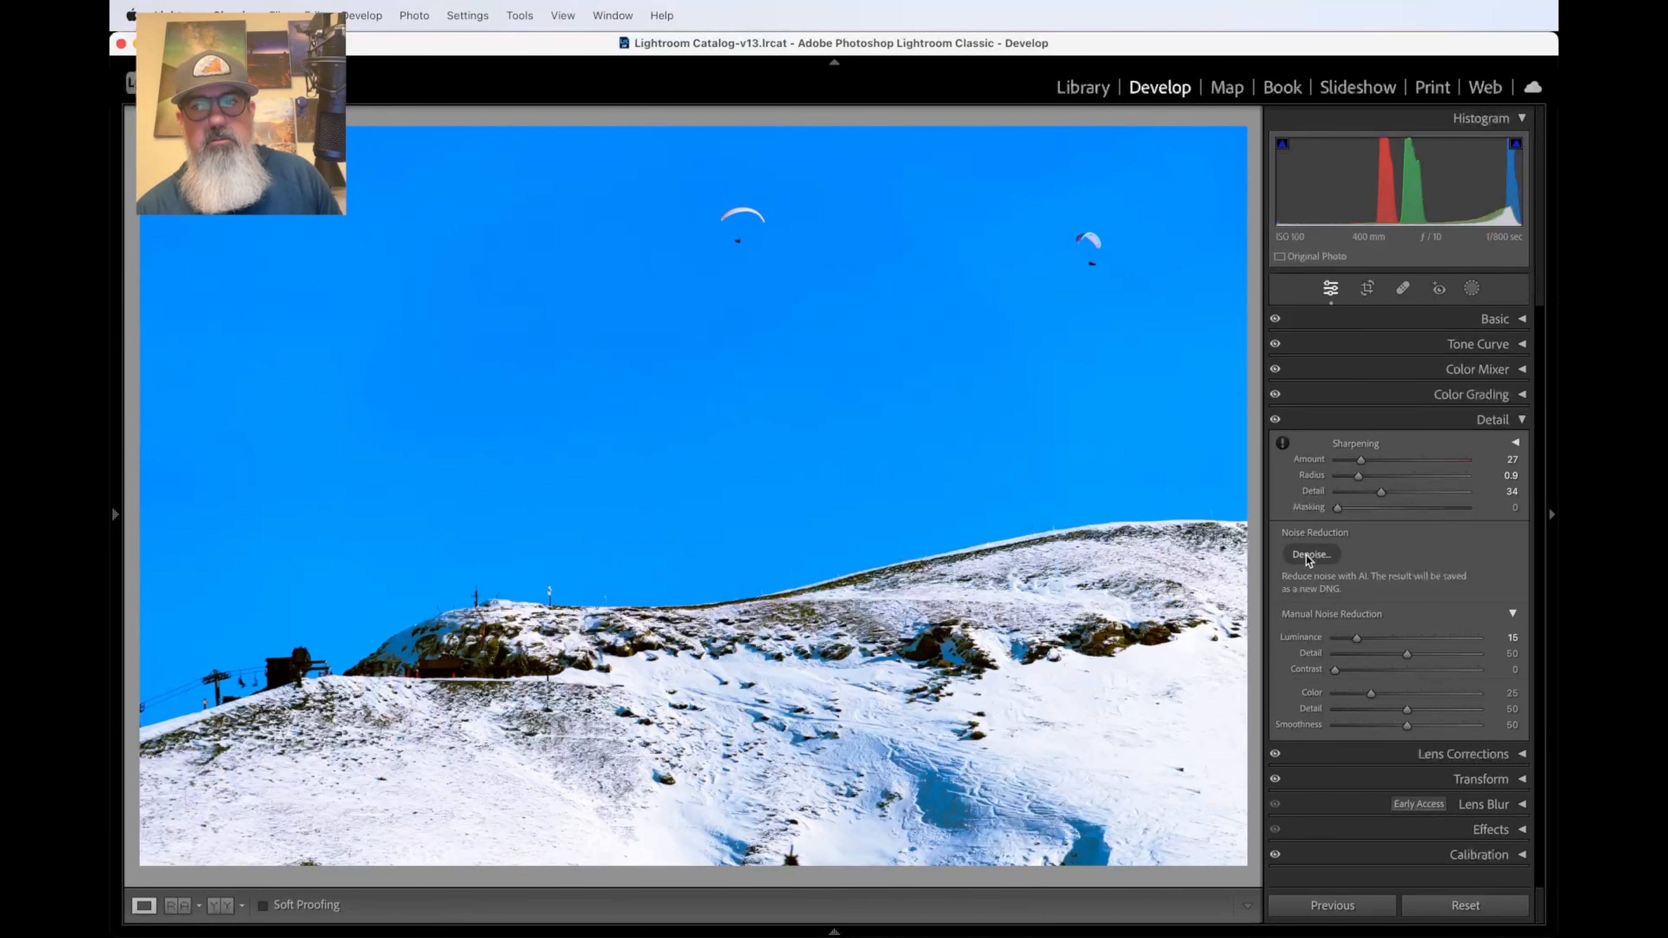
left_click(1307, 555)
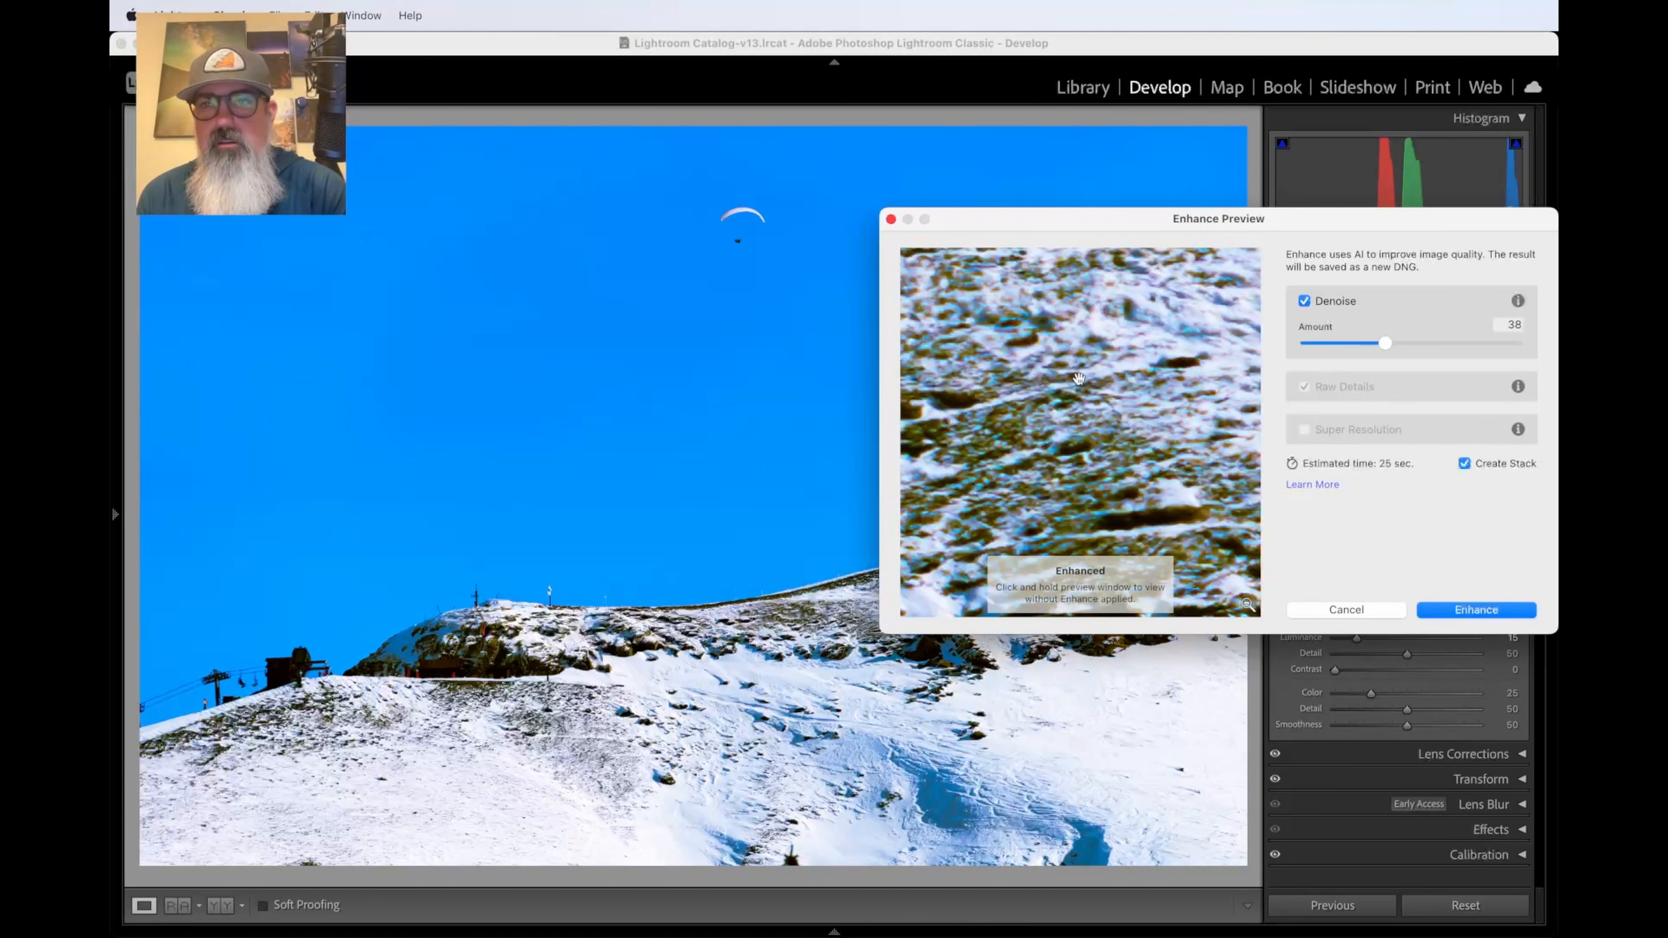
left_click_drag(1076, 340, 1076, 537)
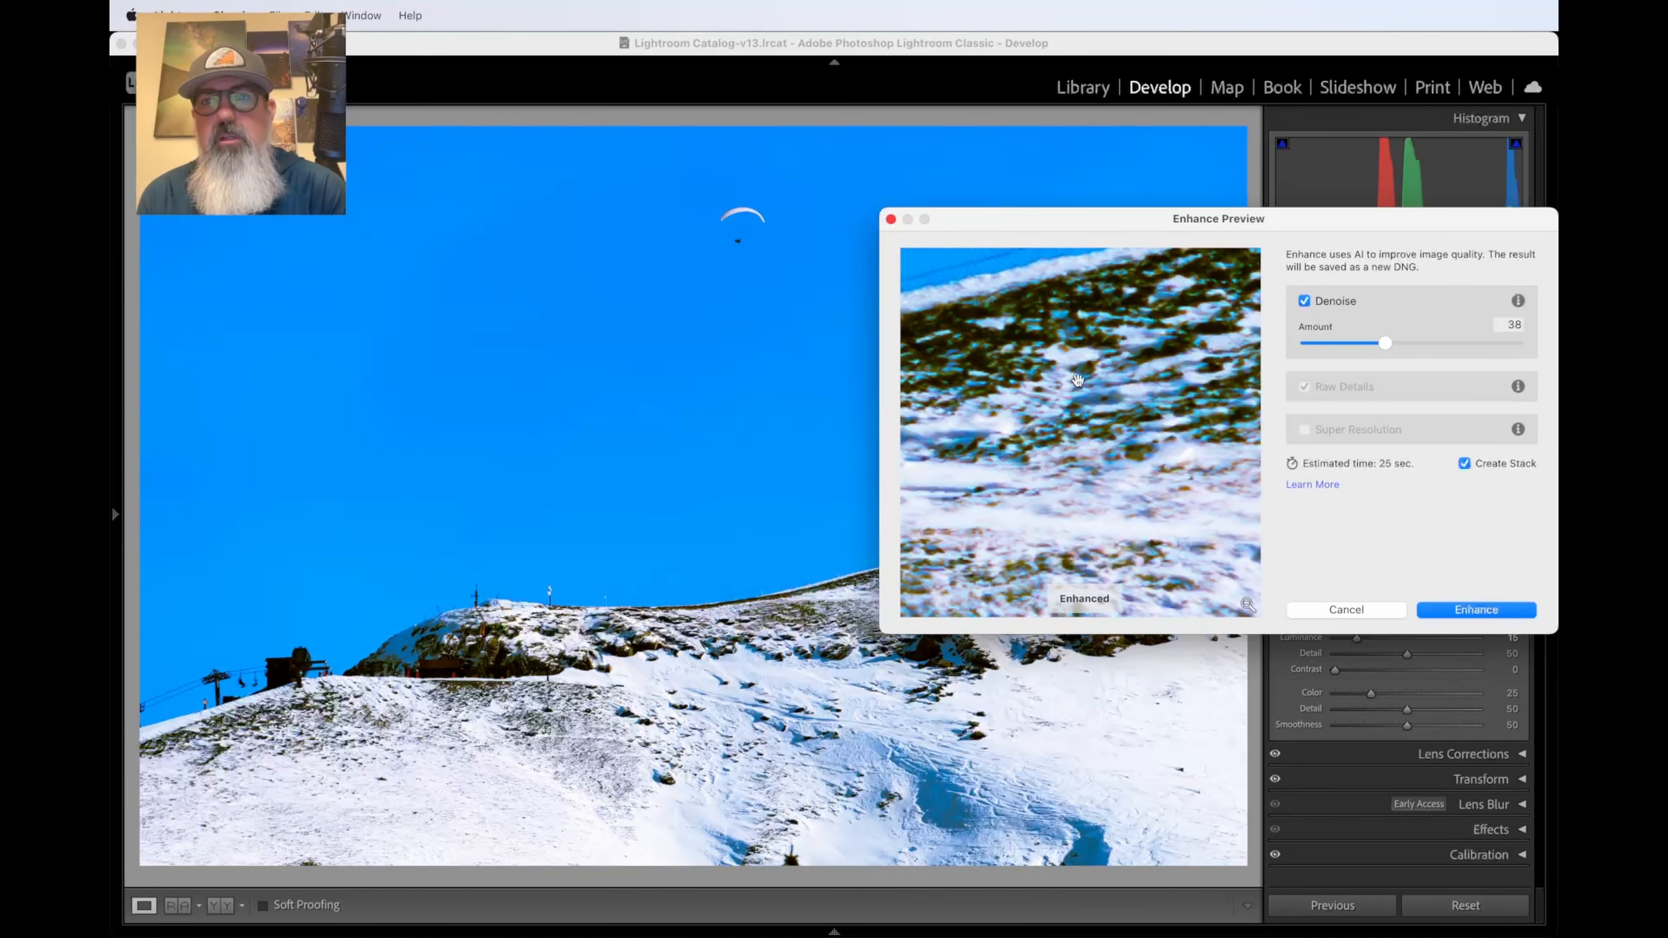
- Compare the sky and ridge line with and without Enhance in the Denoise preview at Amount 38
mouse_move(1077, 381)
left_mouse_down()
mouse_move(1054, 420)
mouse_move(1071, 390)
left_mouse_up()
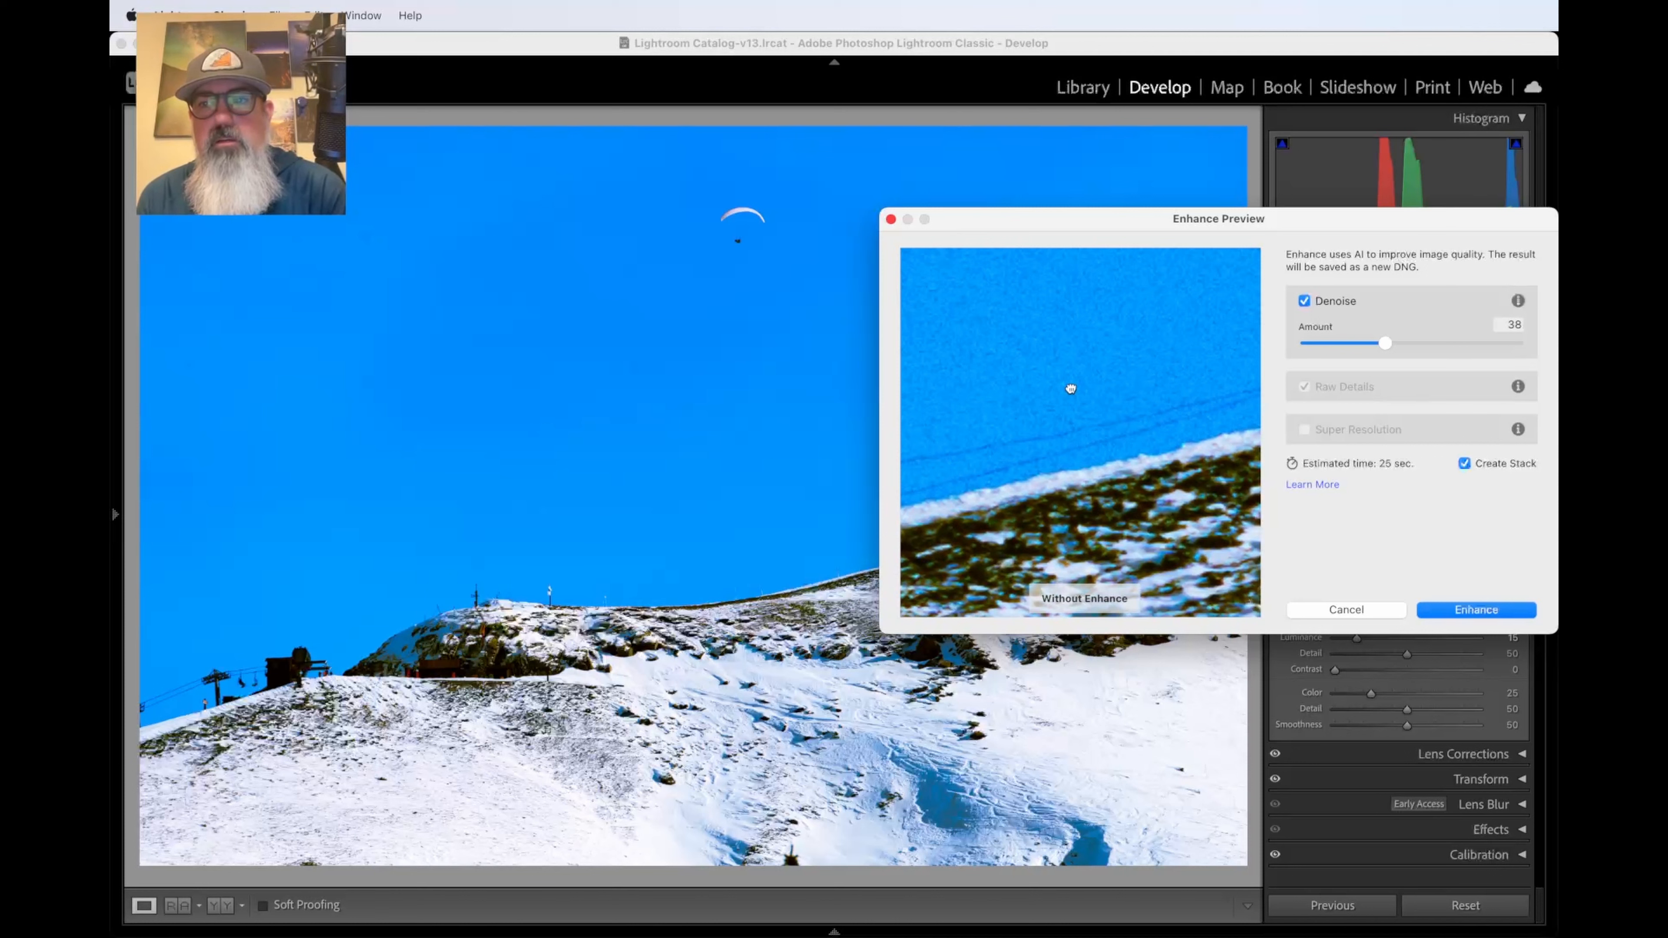
left_click_drag(1071, 387, 1070, 386)
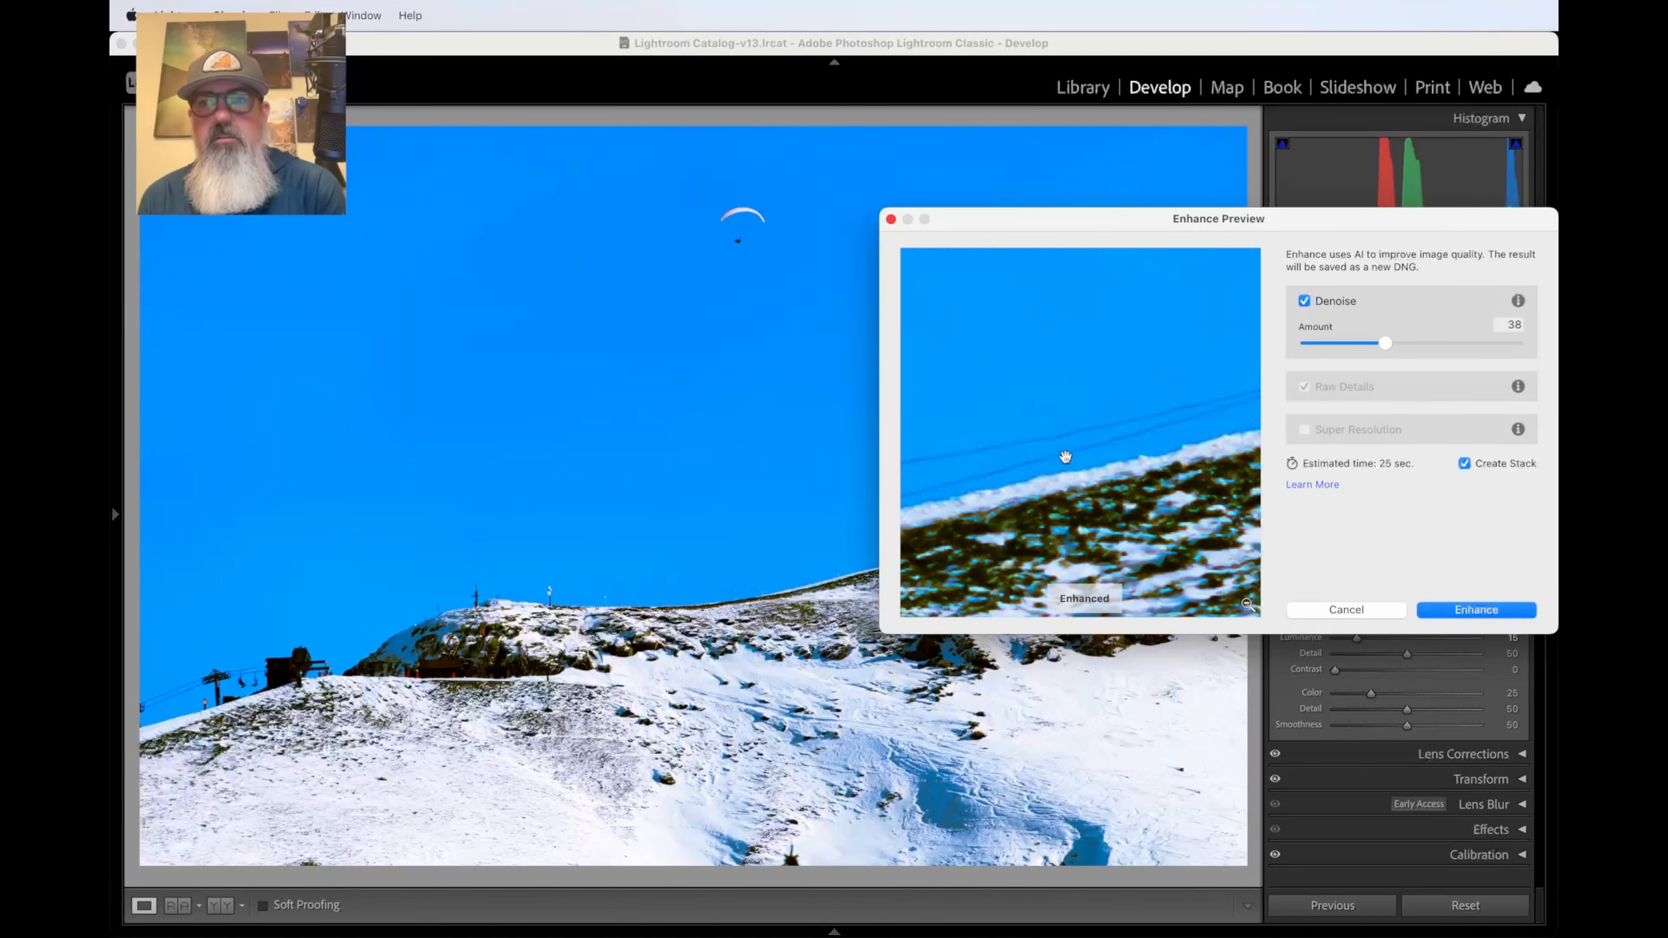
left_click_drag(1080, 424, 1067, 452)
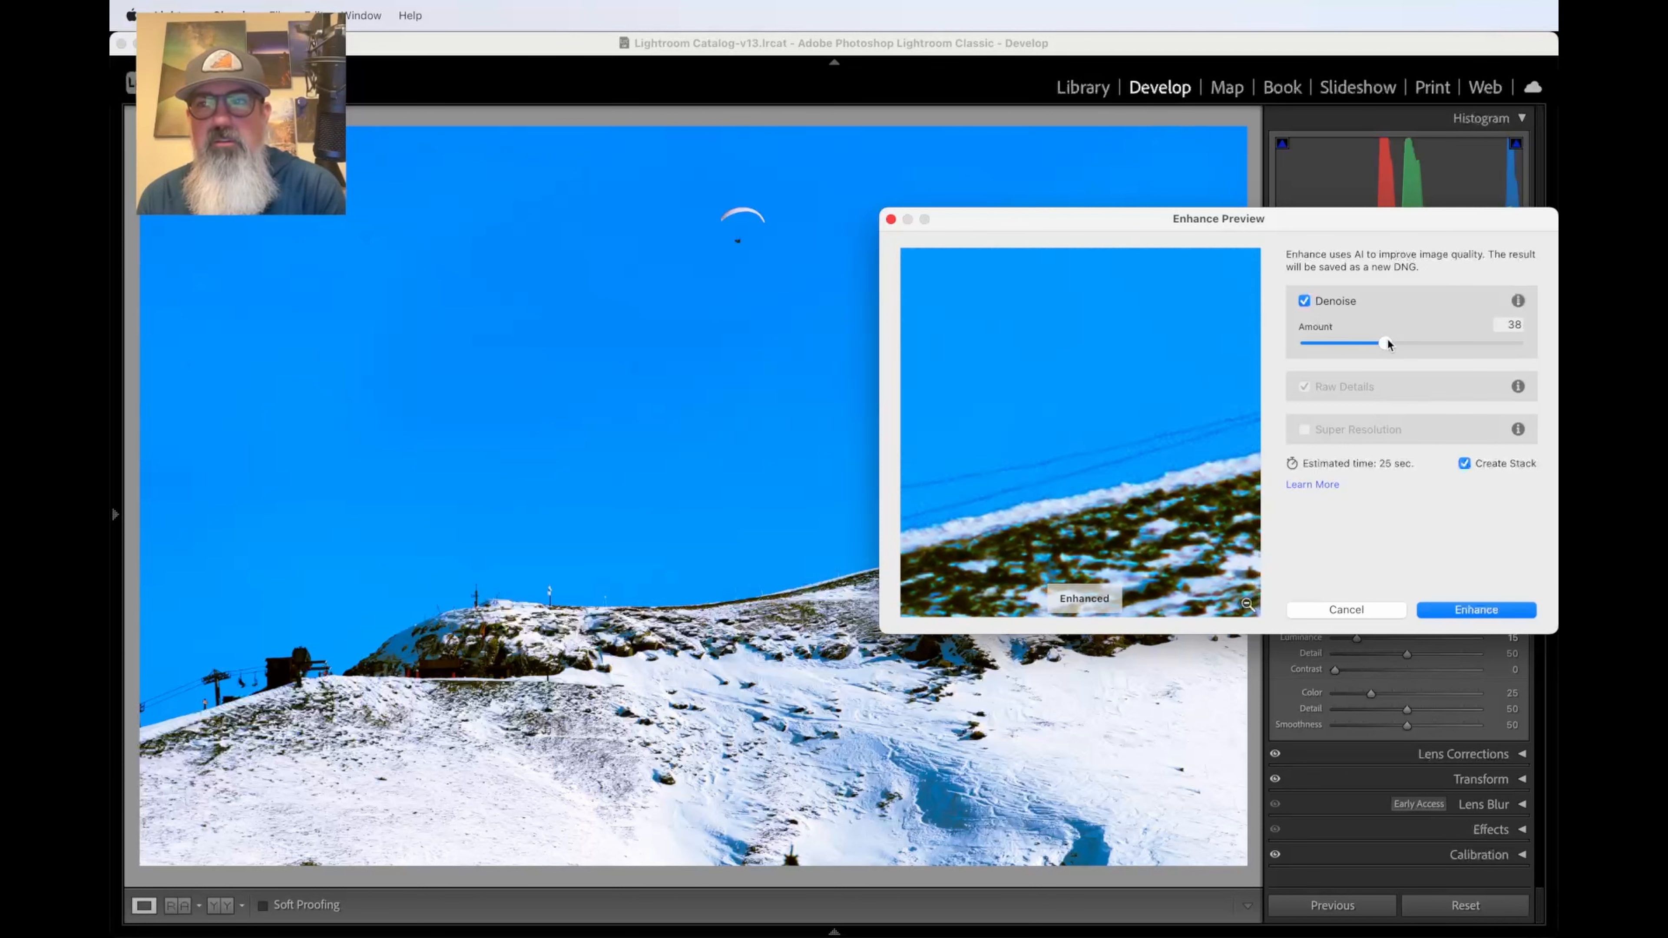
- Raise the Denoise Amount to 100 and compare the sky, ridge line and snowy slope with and without Enhance
left_click_drag(1387, 339, 1537, 341)
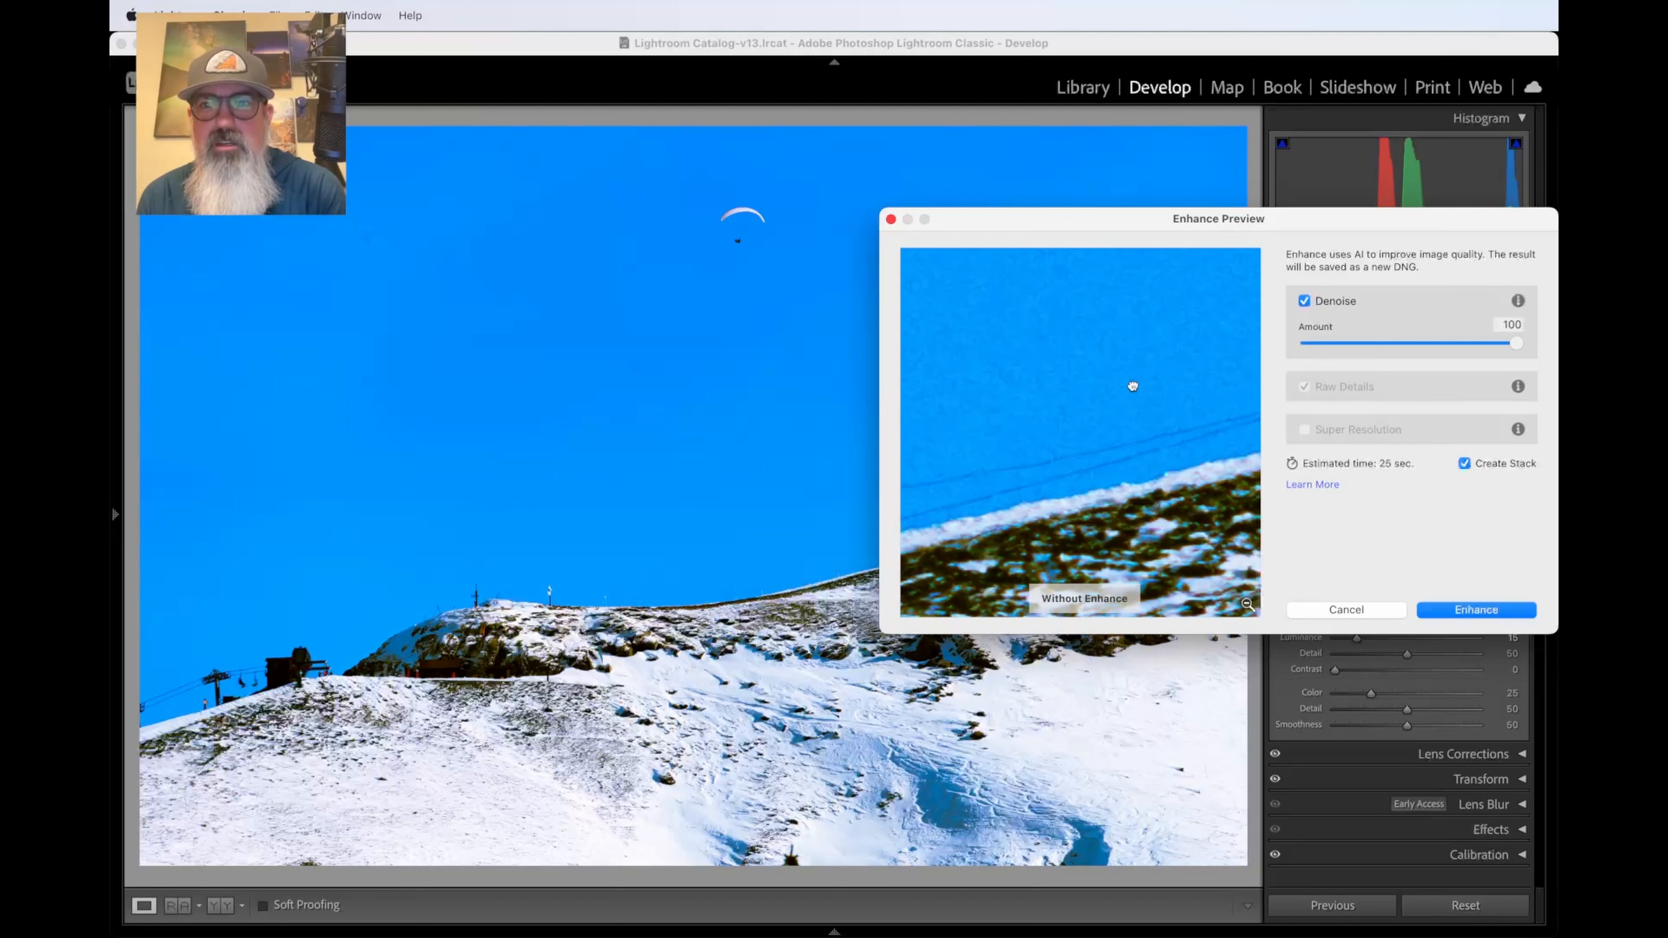
left_click(1092, 527)
left_click_drag(1092, 528, 1065, 432)
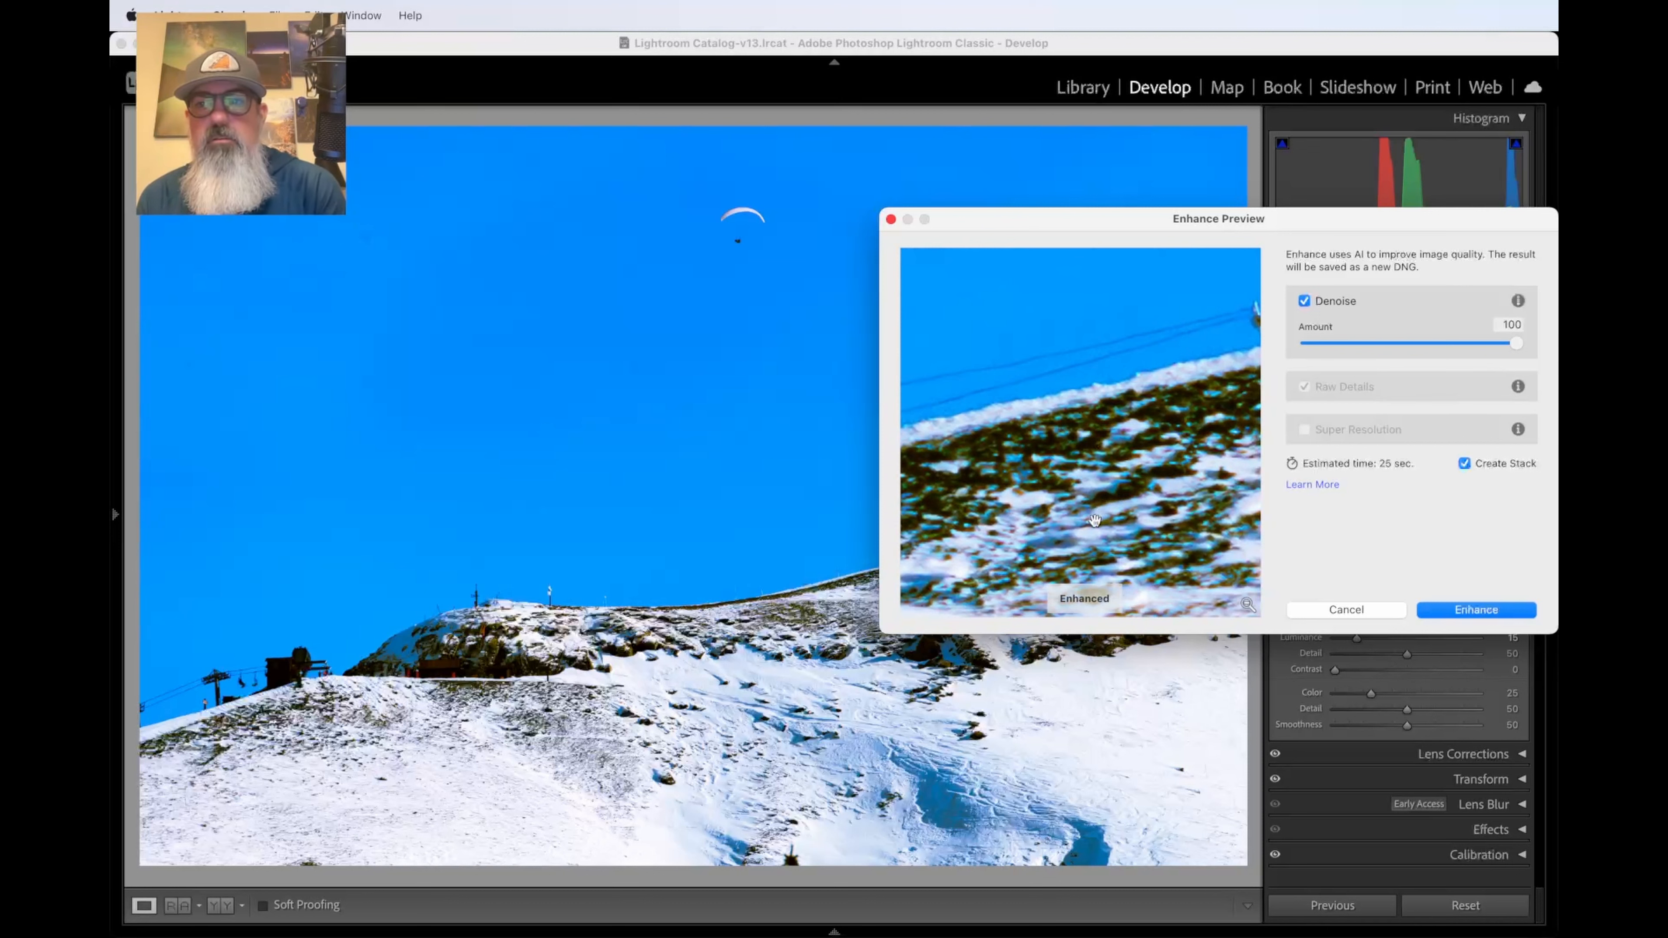
left_click(1101, 519)
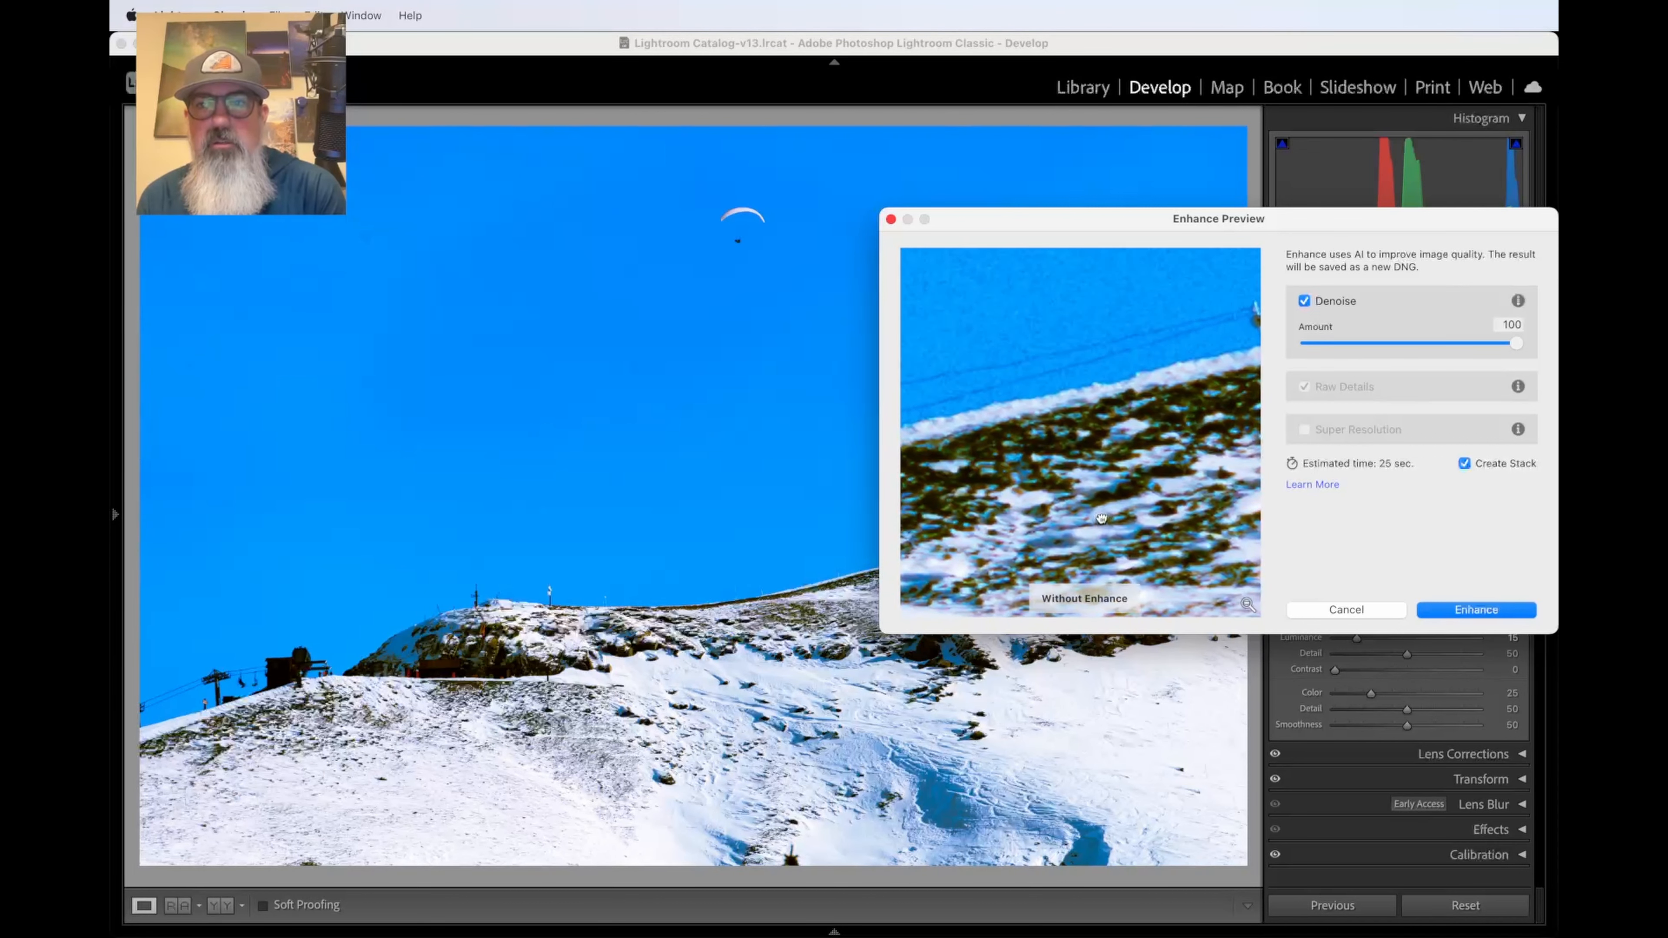
left_click_drag(1101, 518, 1071, 439)
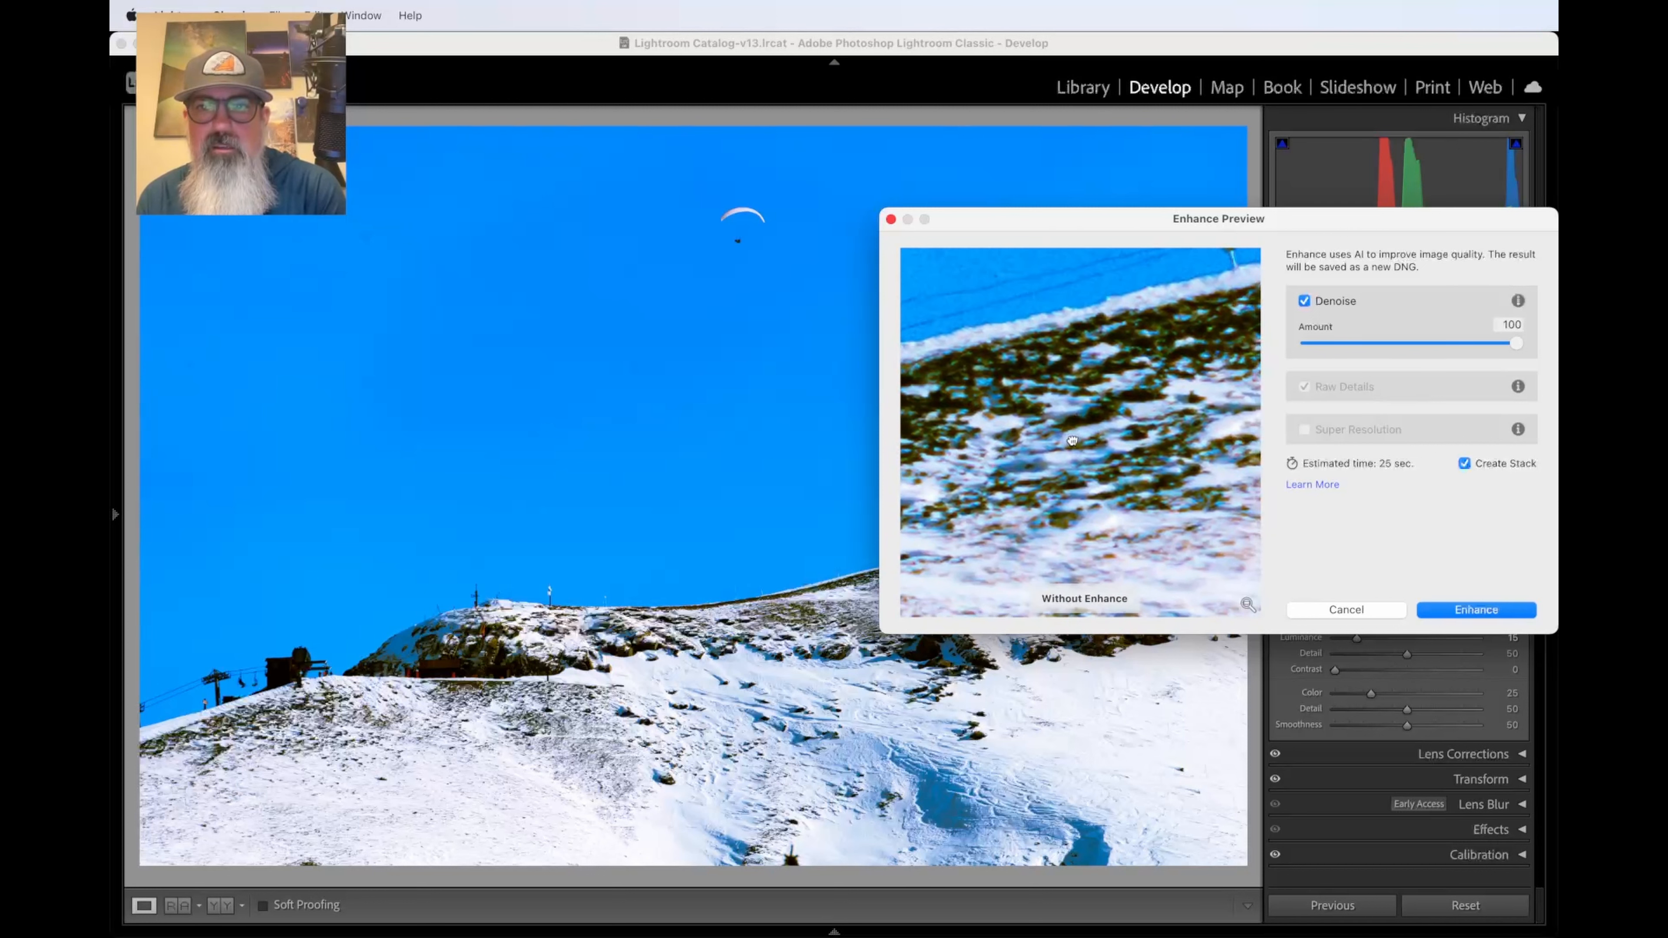
left_click_drag(1119, 467, 1100, 295)
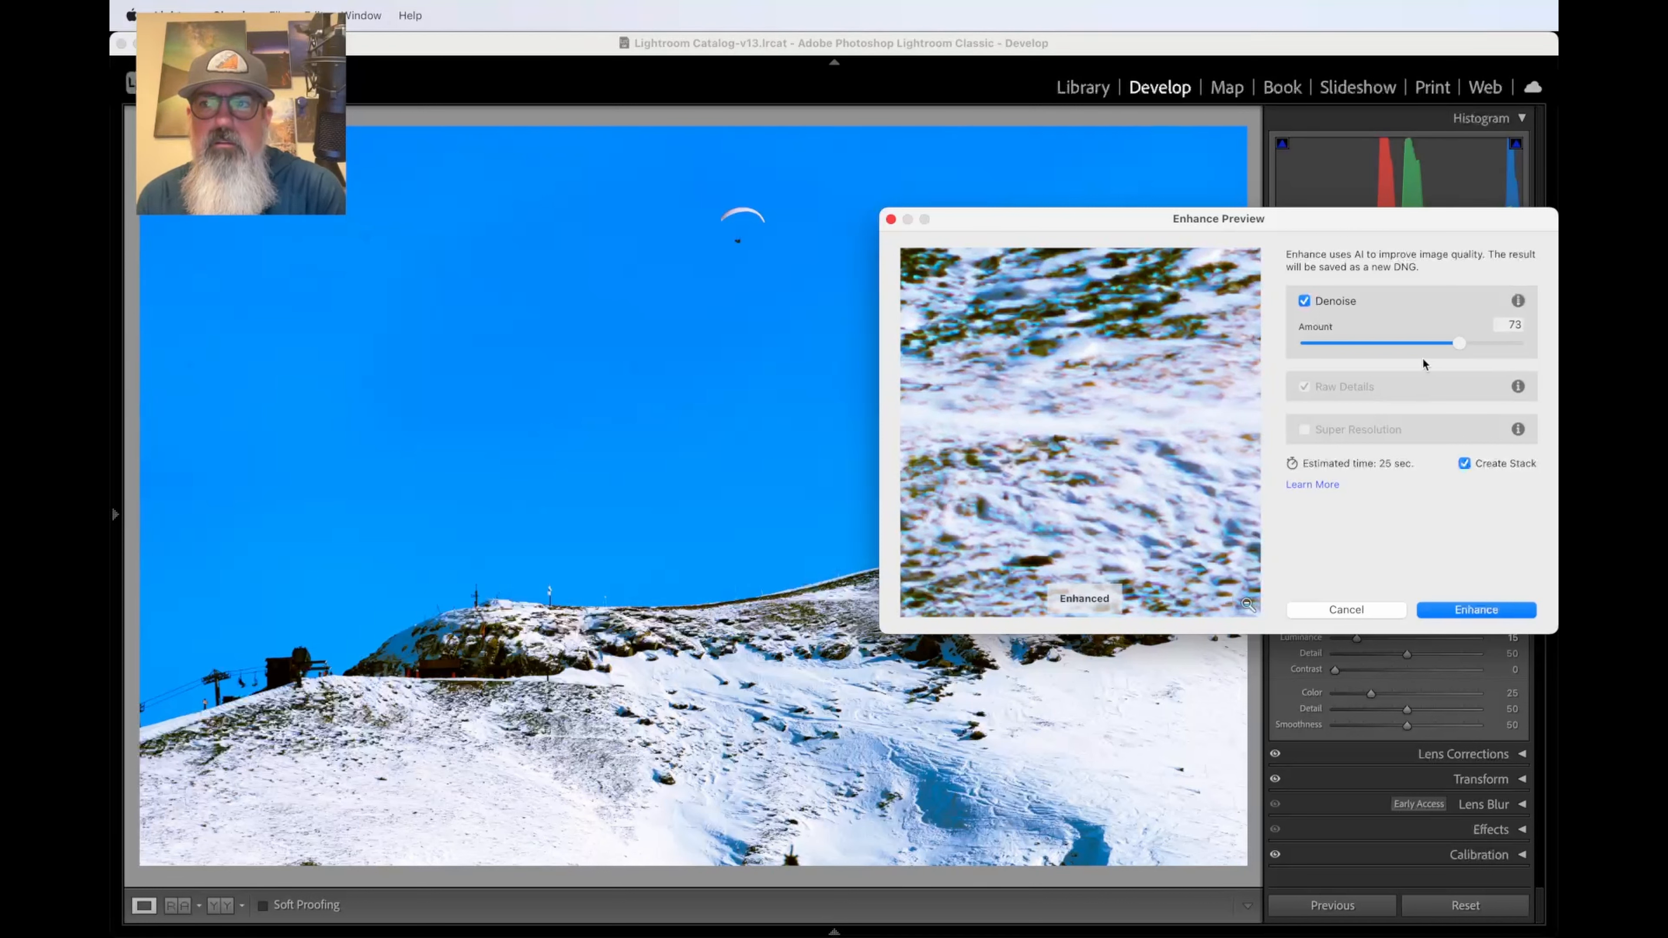
- Set the Denoise Amount to 45, create the enhanced DNG as a stacked copy and check the filmstrip
left_click_drag(1418, 353, 1388, 356)
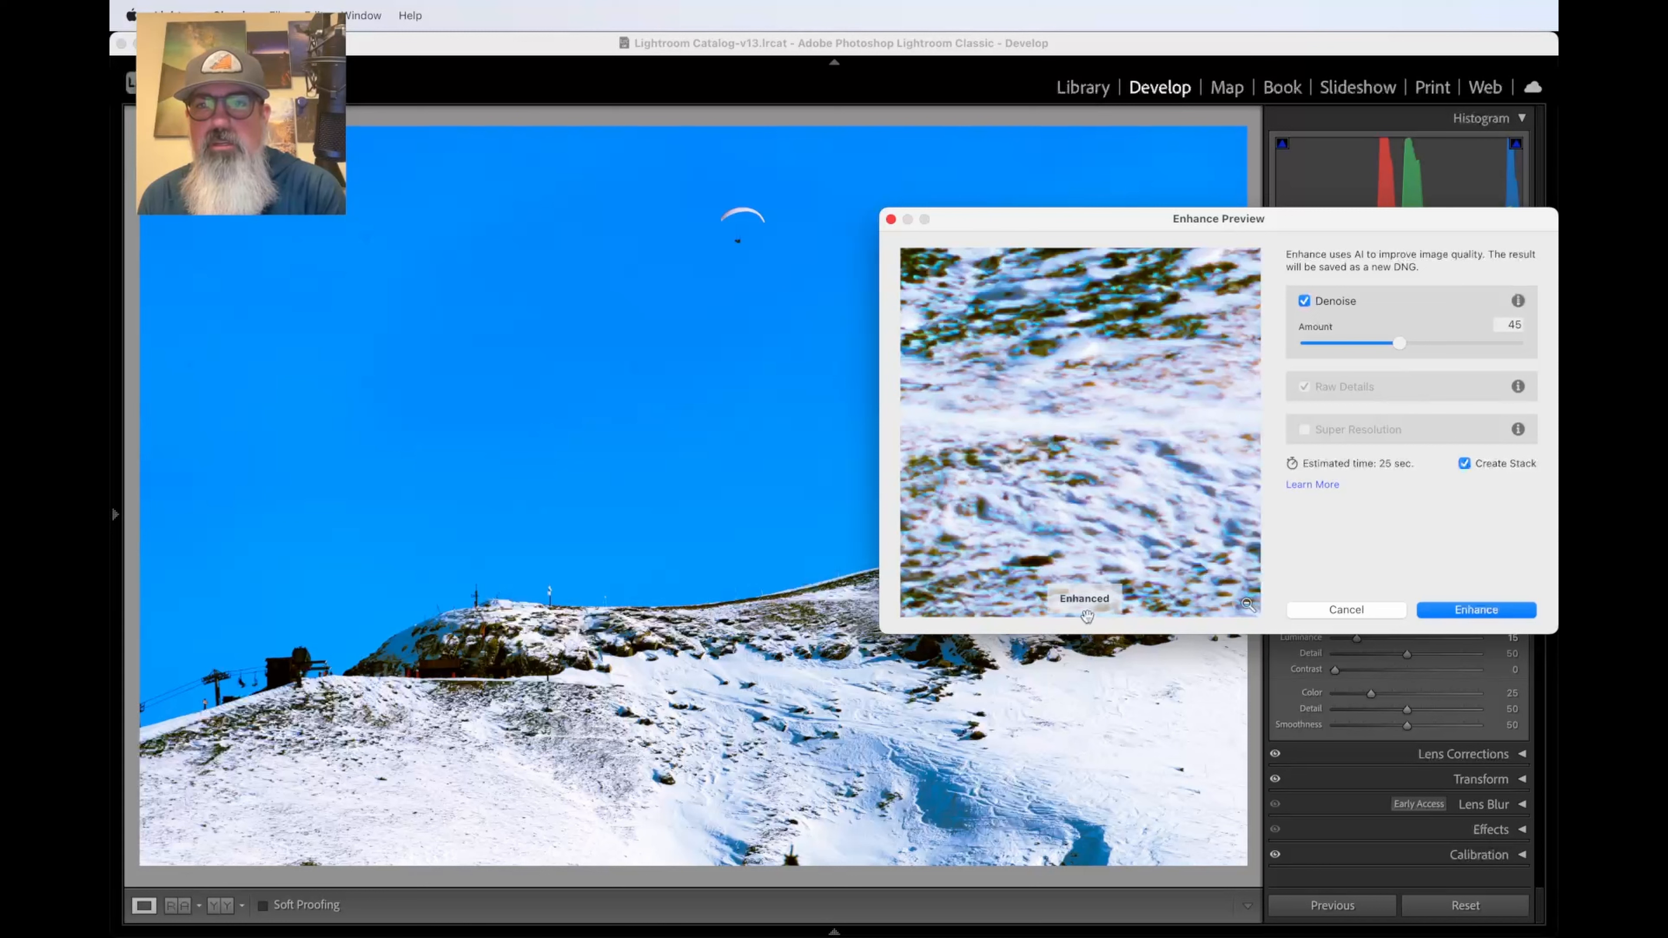
left_click(1470, 611)
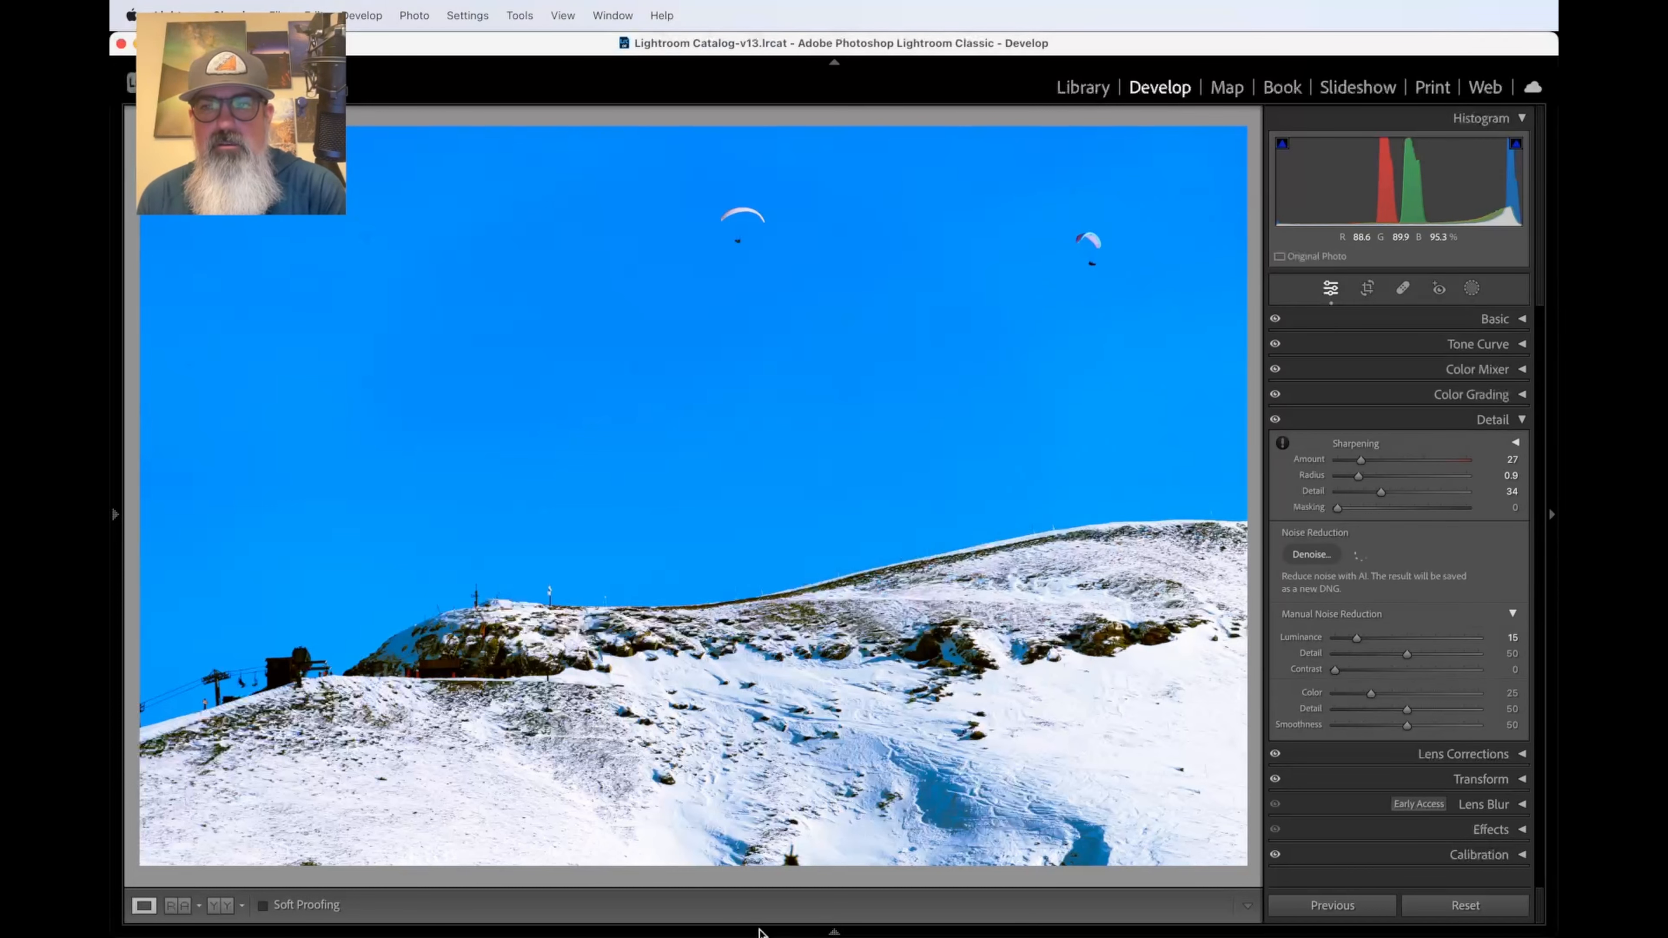
left_click(788, 924)
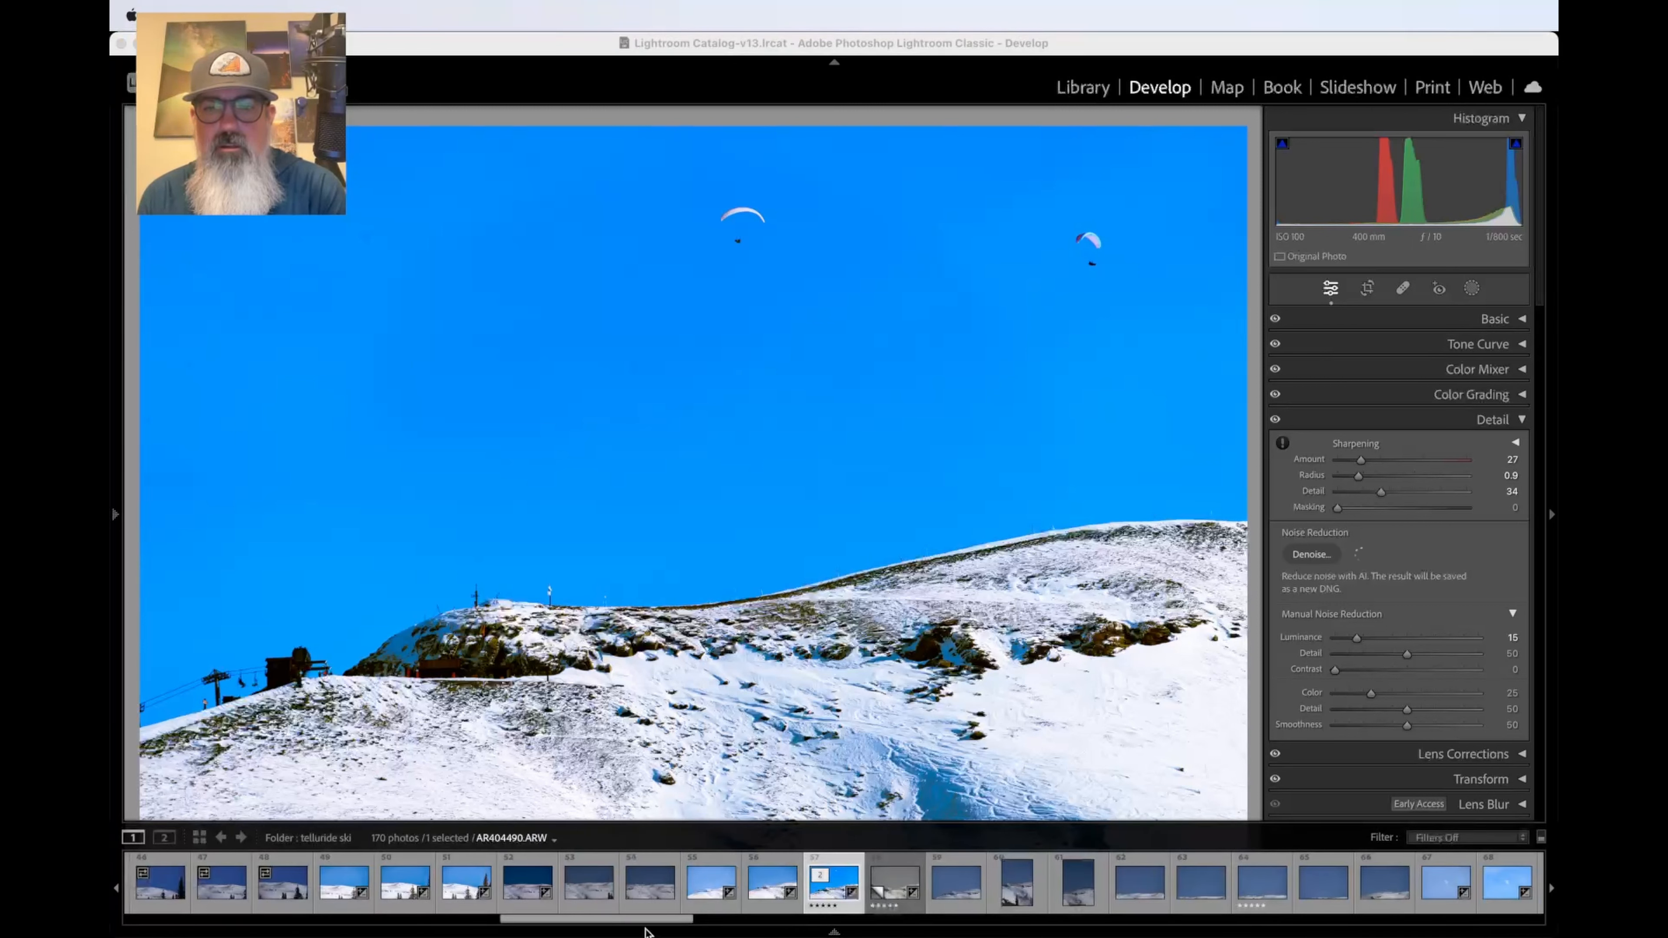
left_click(499, 928)
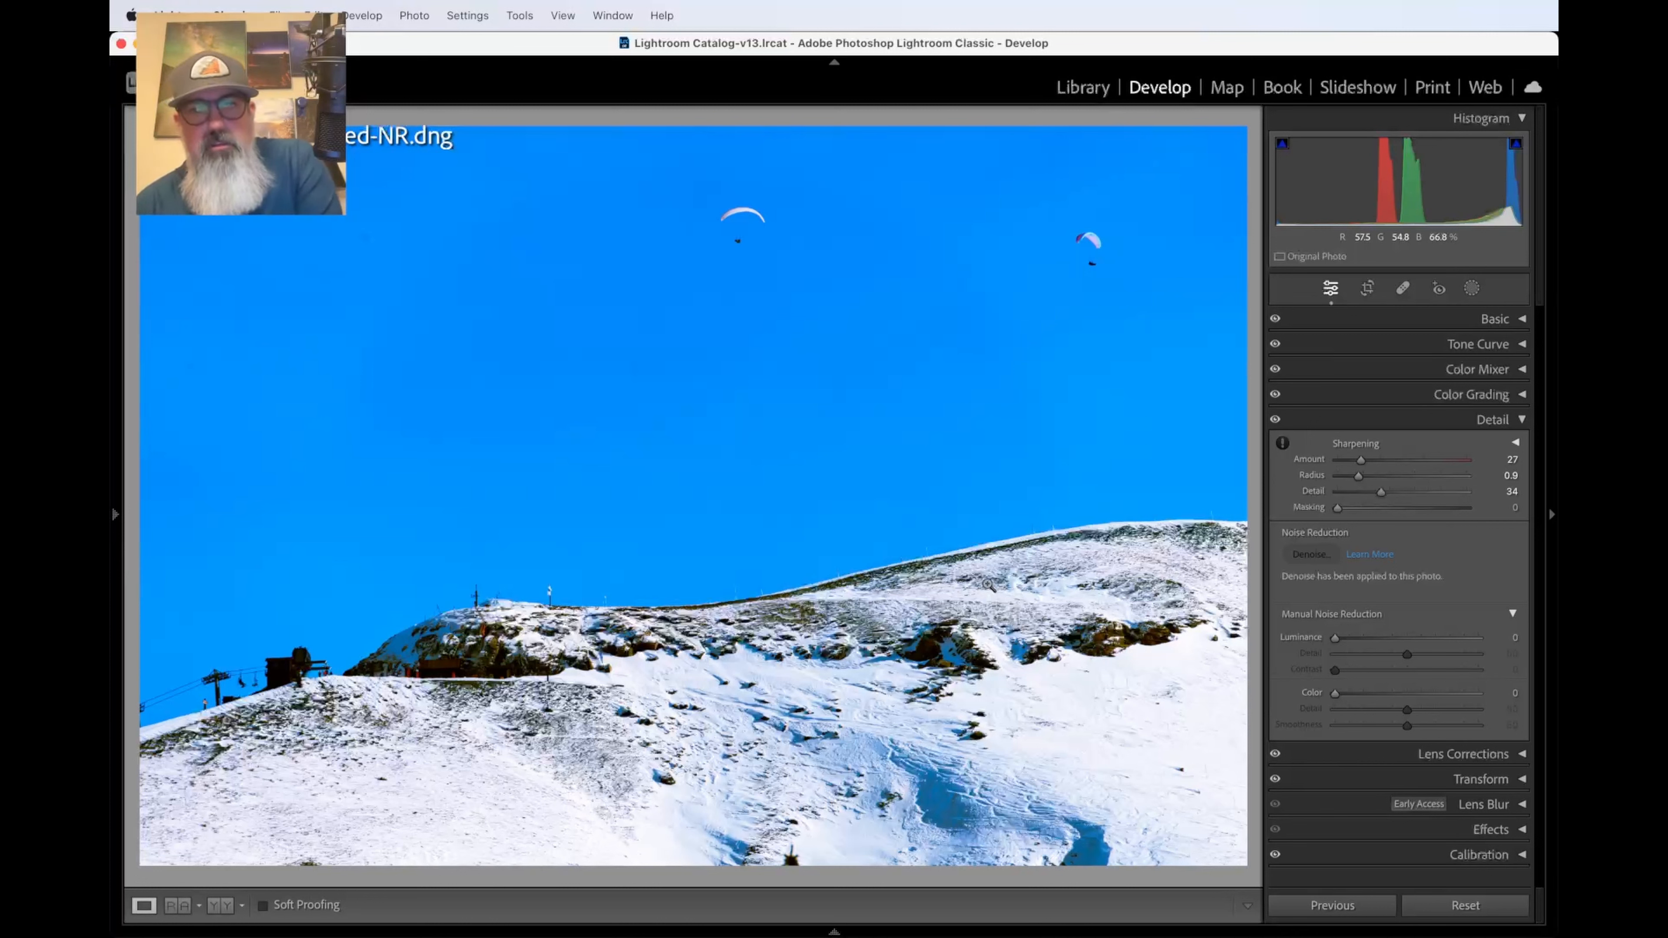
- Examine the sky, poles and grassy slope along the ridge line of the Enhanced-NR copy at several magnifications
left_click(912, 565)
scroll(912, 565, "up", 5)
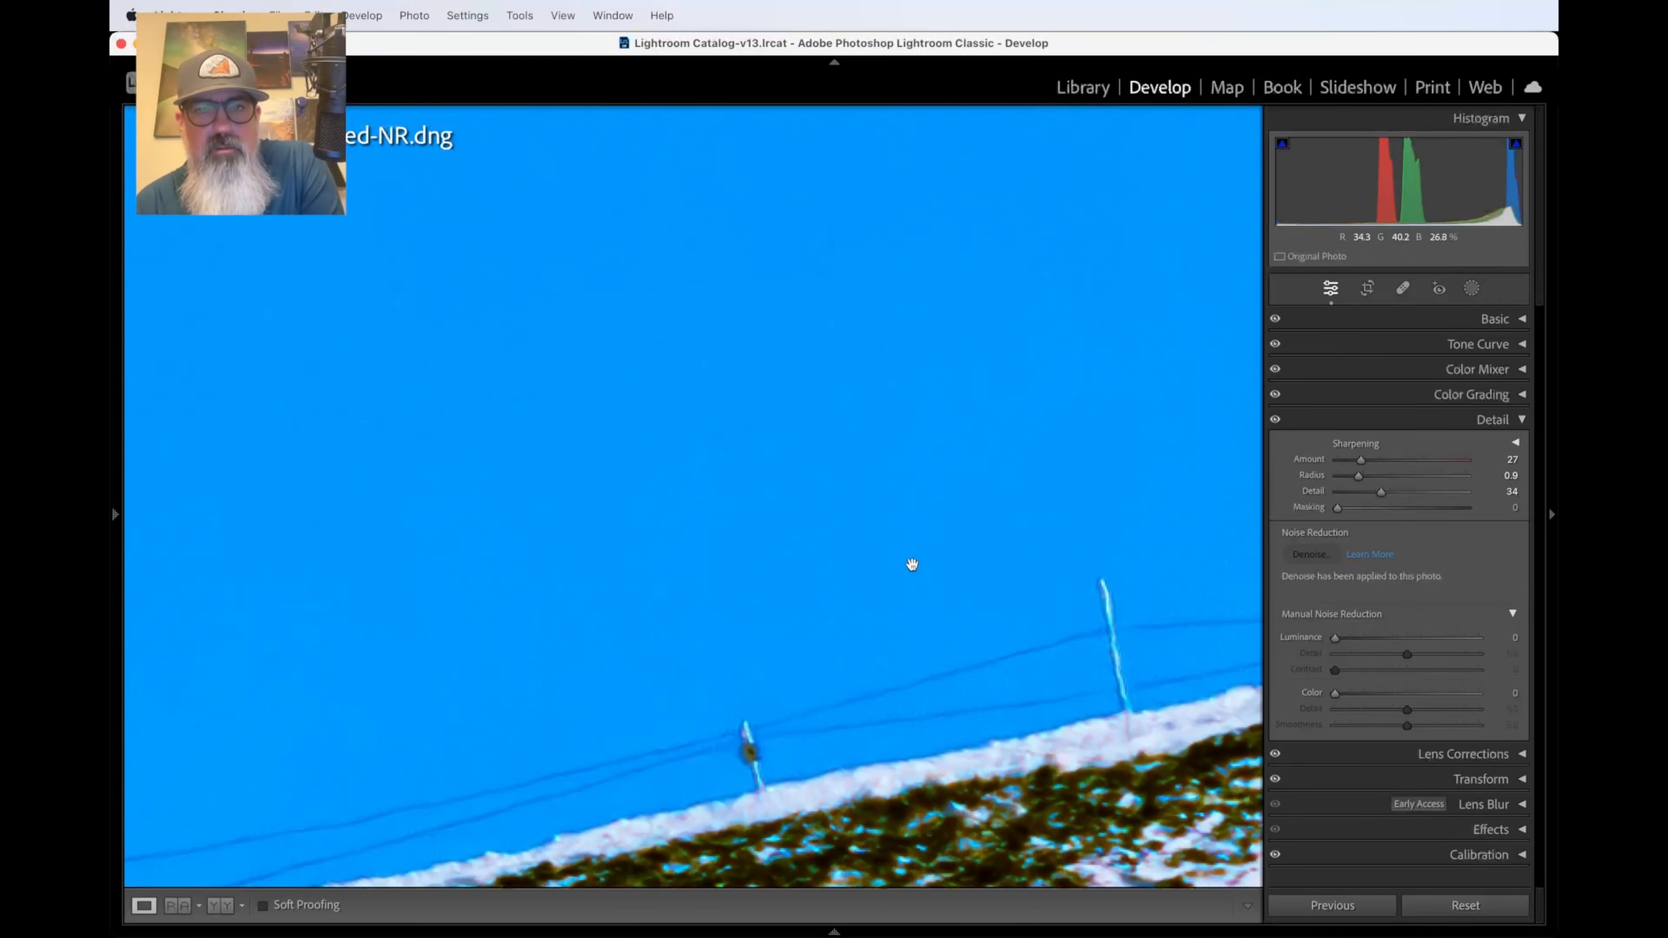
scroll(912, 565, "up", 3)
scroll(912, 565, "down", 6)
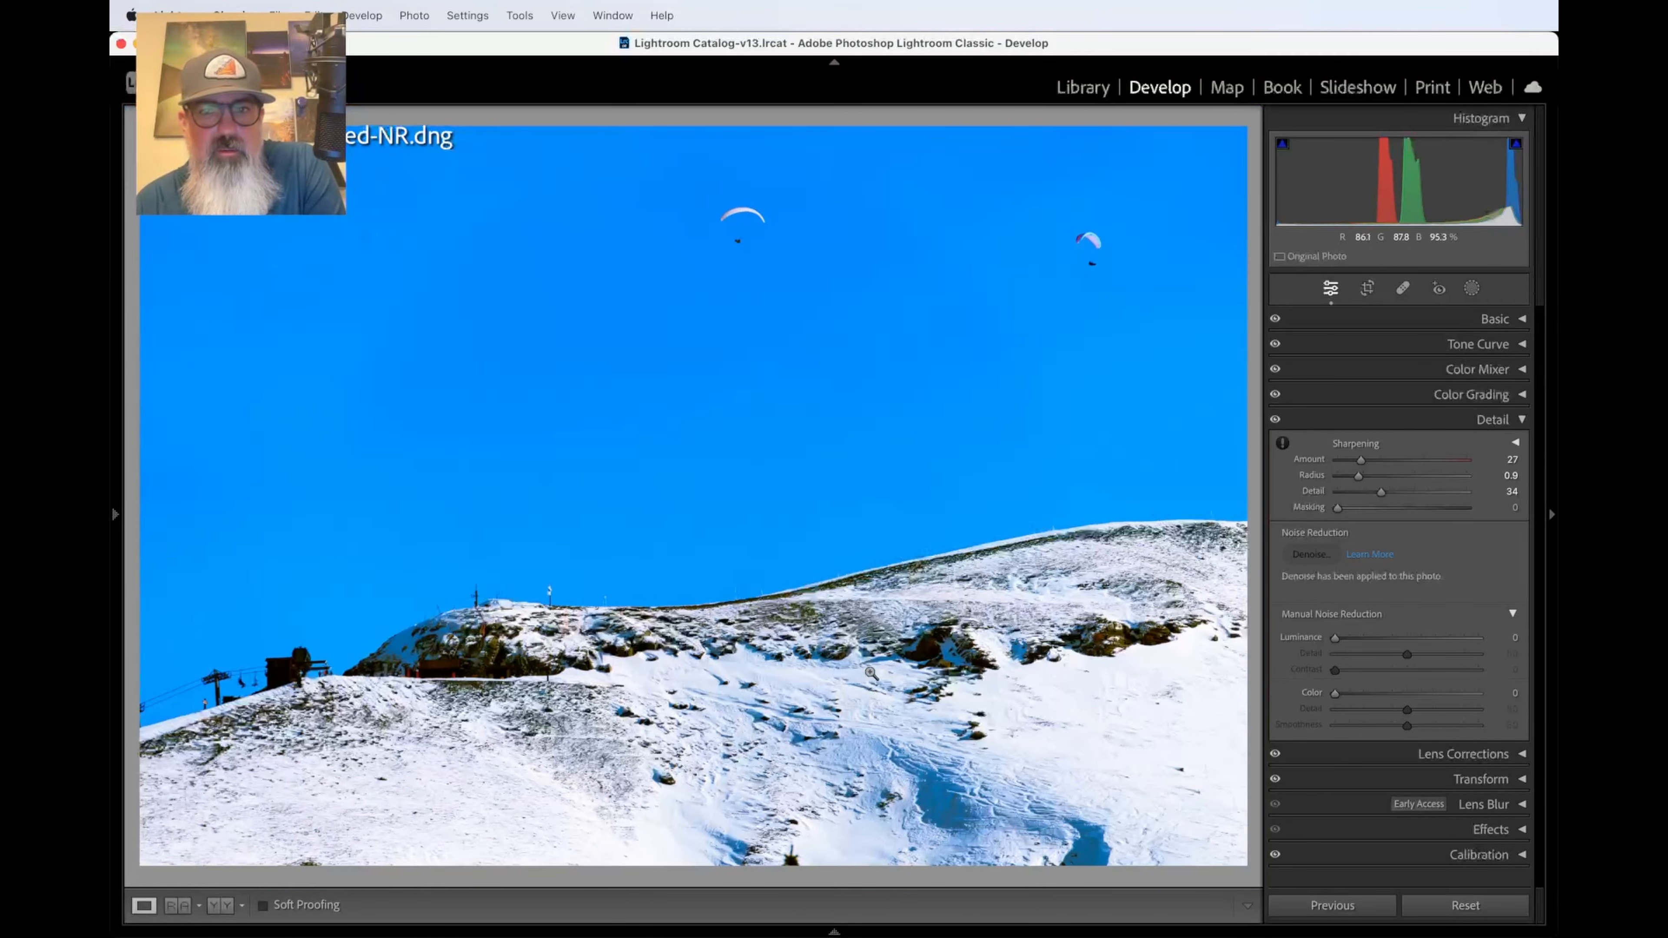
left_click(878, 615)
scroll(879, 611, "up", 3)
scroll(878, 612, "up", 2)
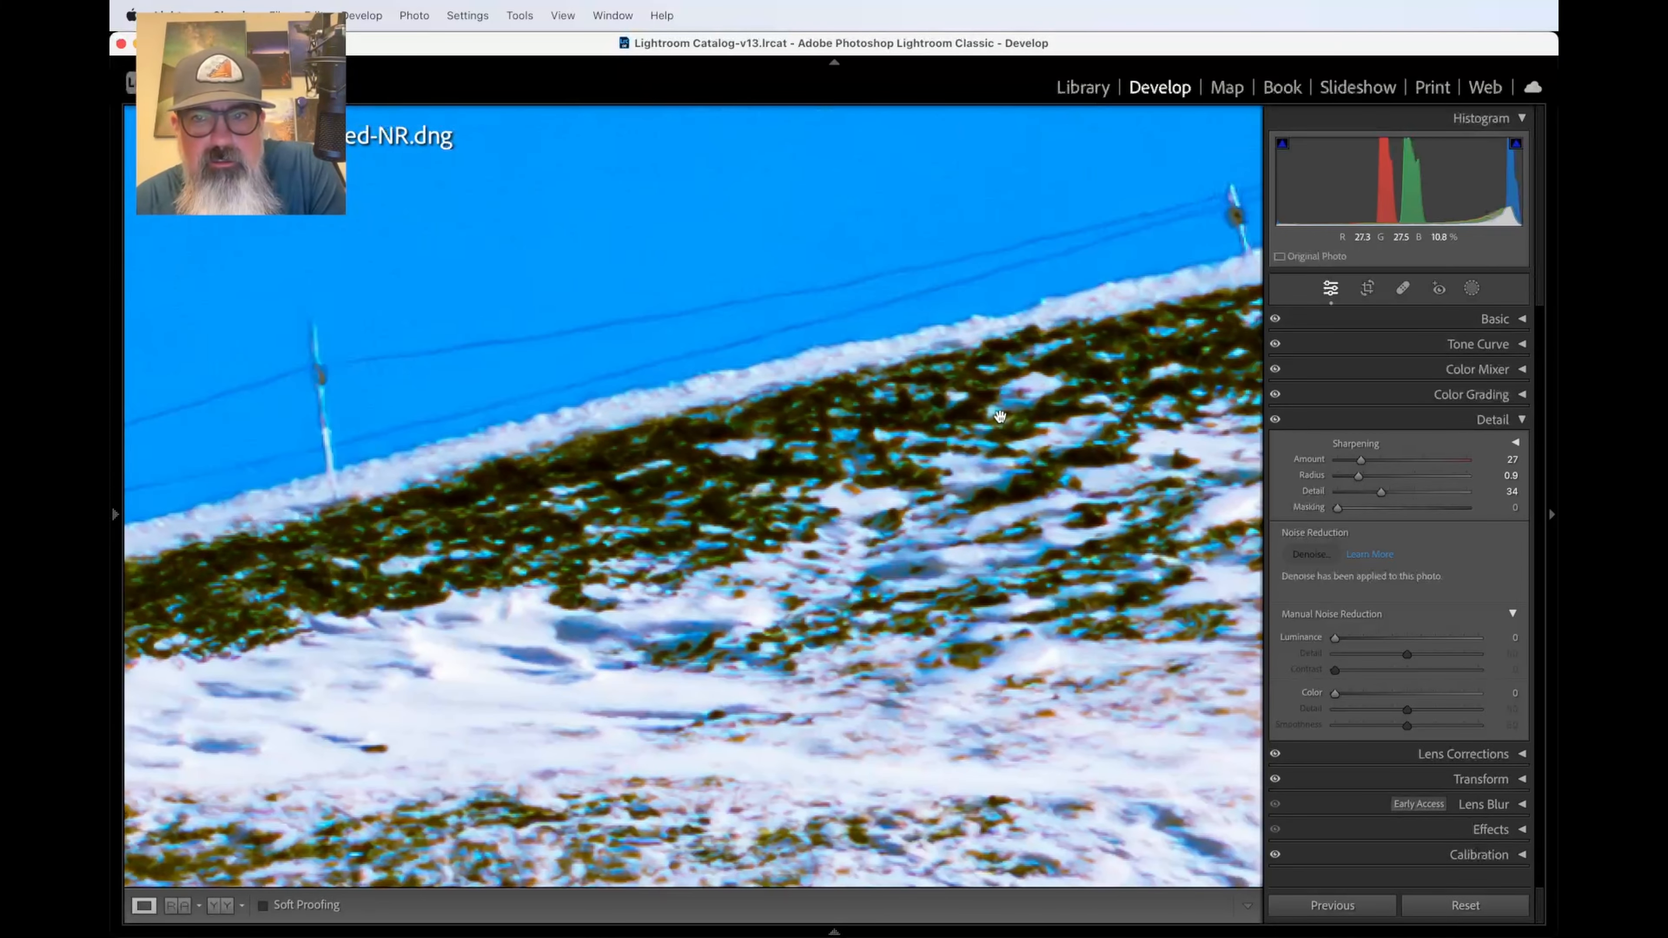
scroll(999, 418, "up", 3)
scroll(1000, 418, "right", 5)
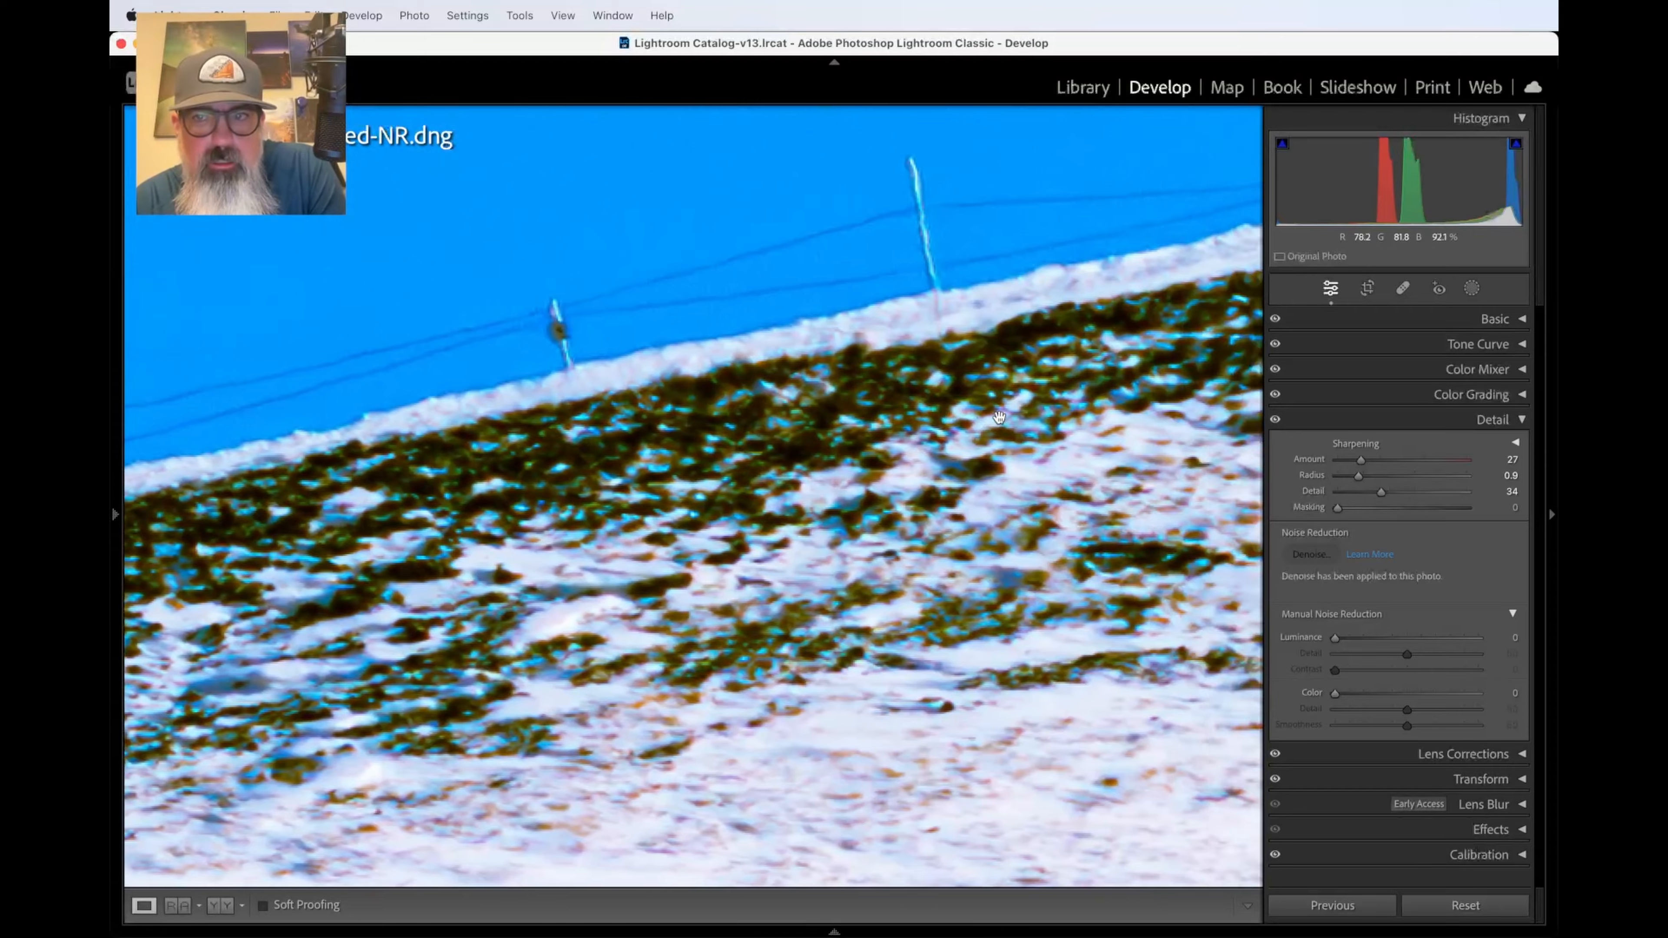
key("super+equal")
key("super+equal")
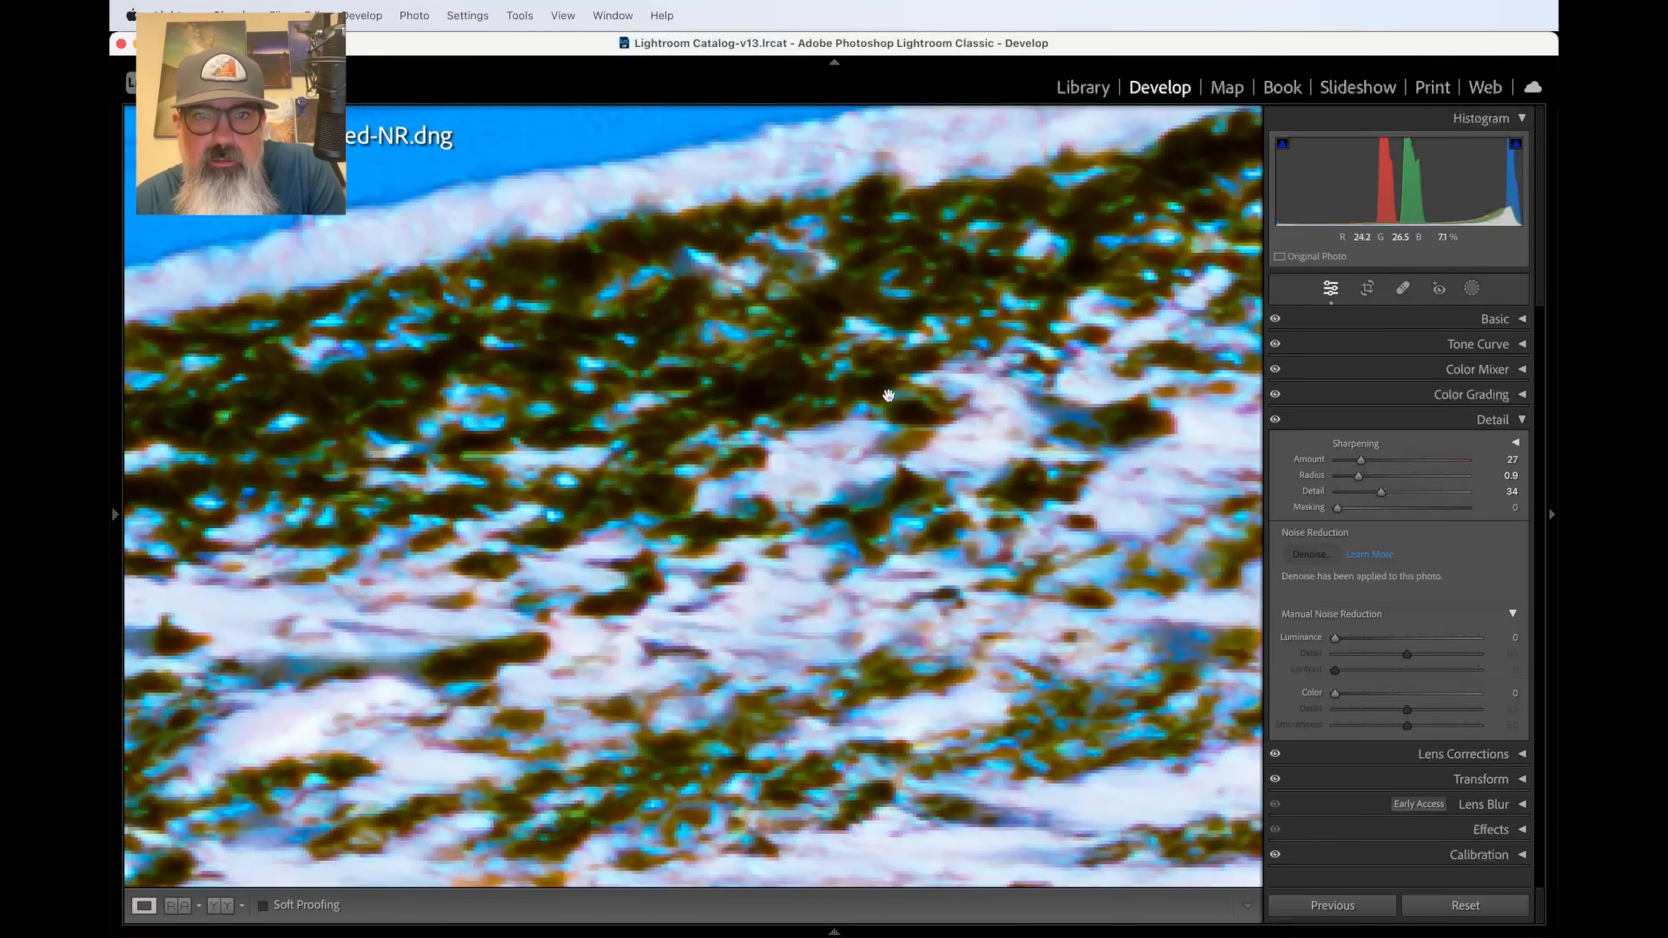
key("super+minus")
key("super+minus")
key("super+minus")
scroll(694, 613, "down", 10)
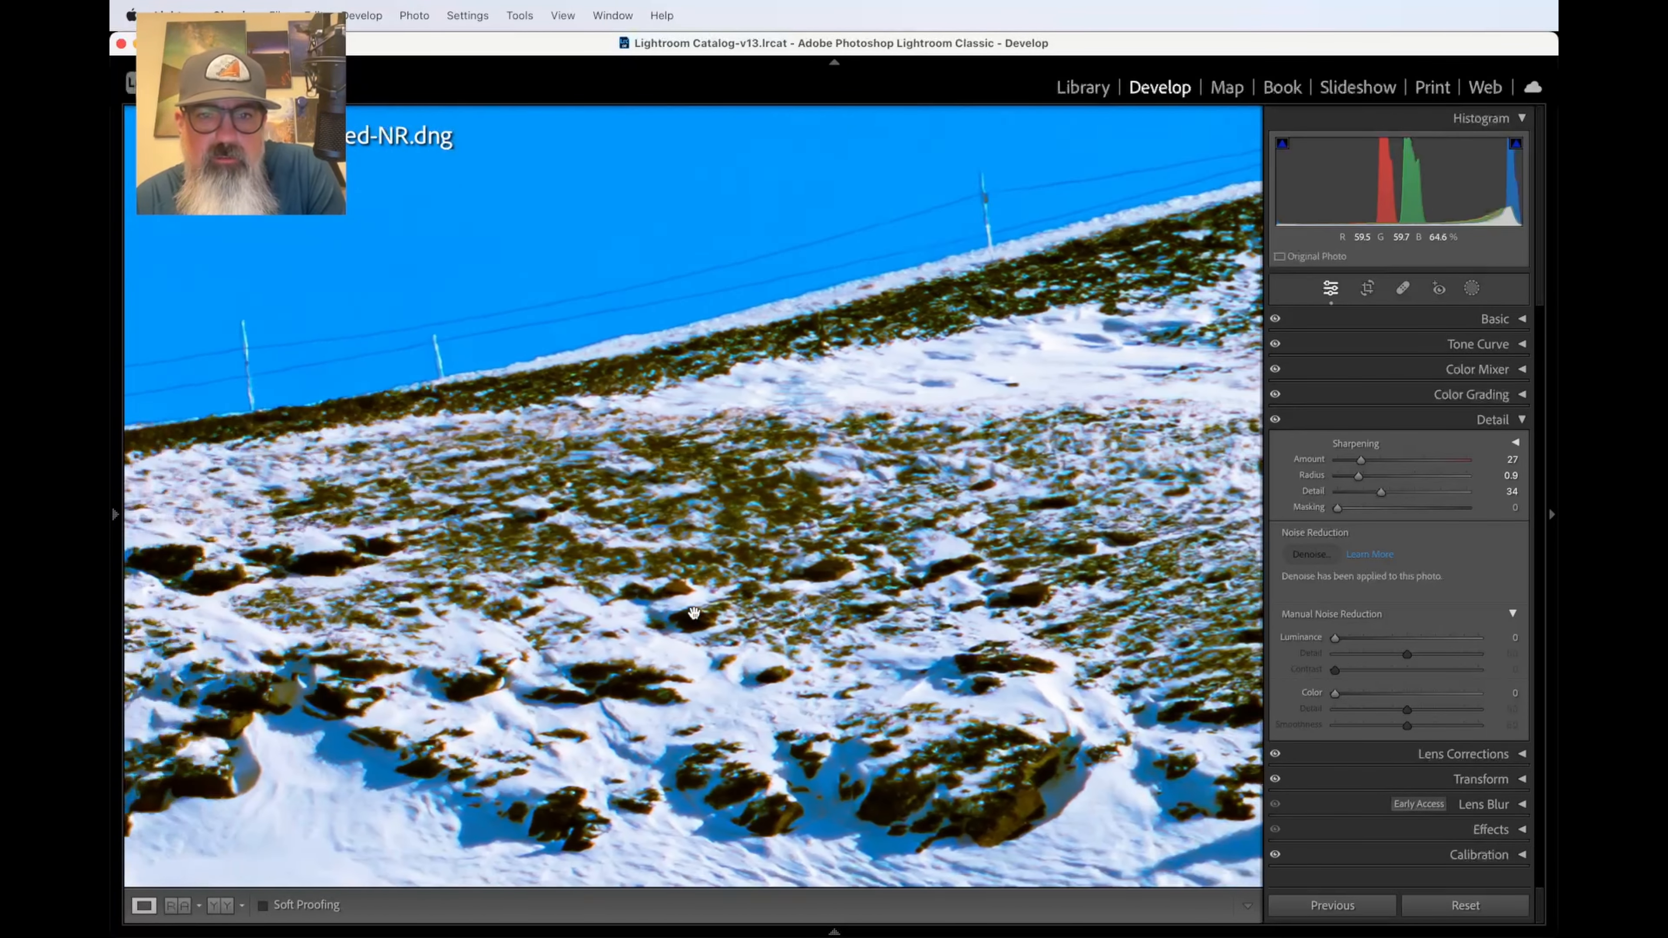
- Examine the rock outcrops, smooth snow and dark hut below the ridge in the Enhanced-NR copy up close
scroll(695, 613, "up", 10)
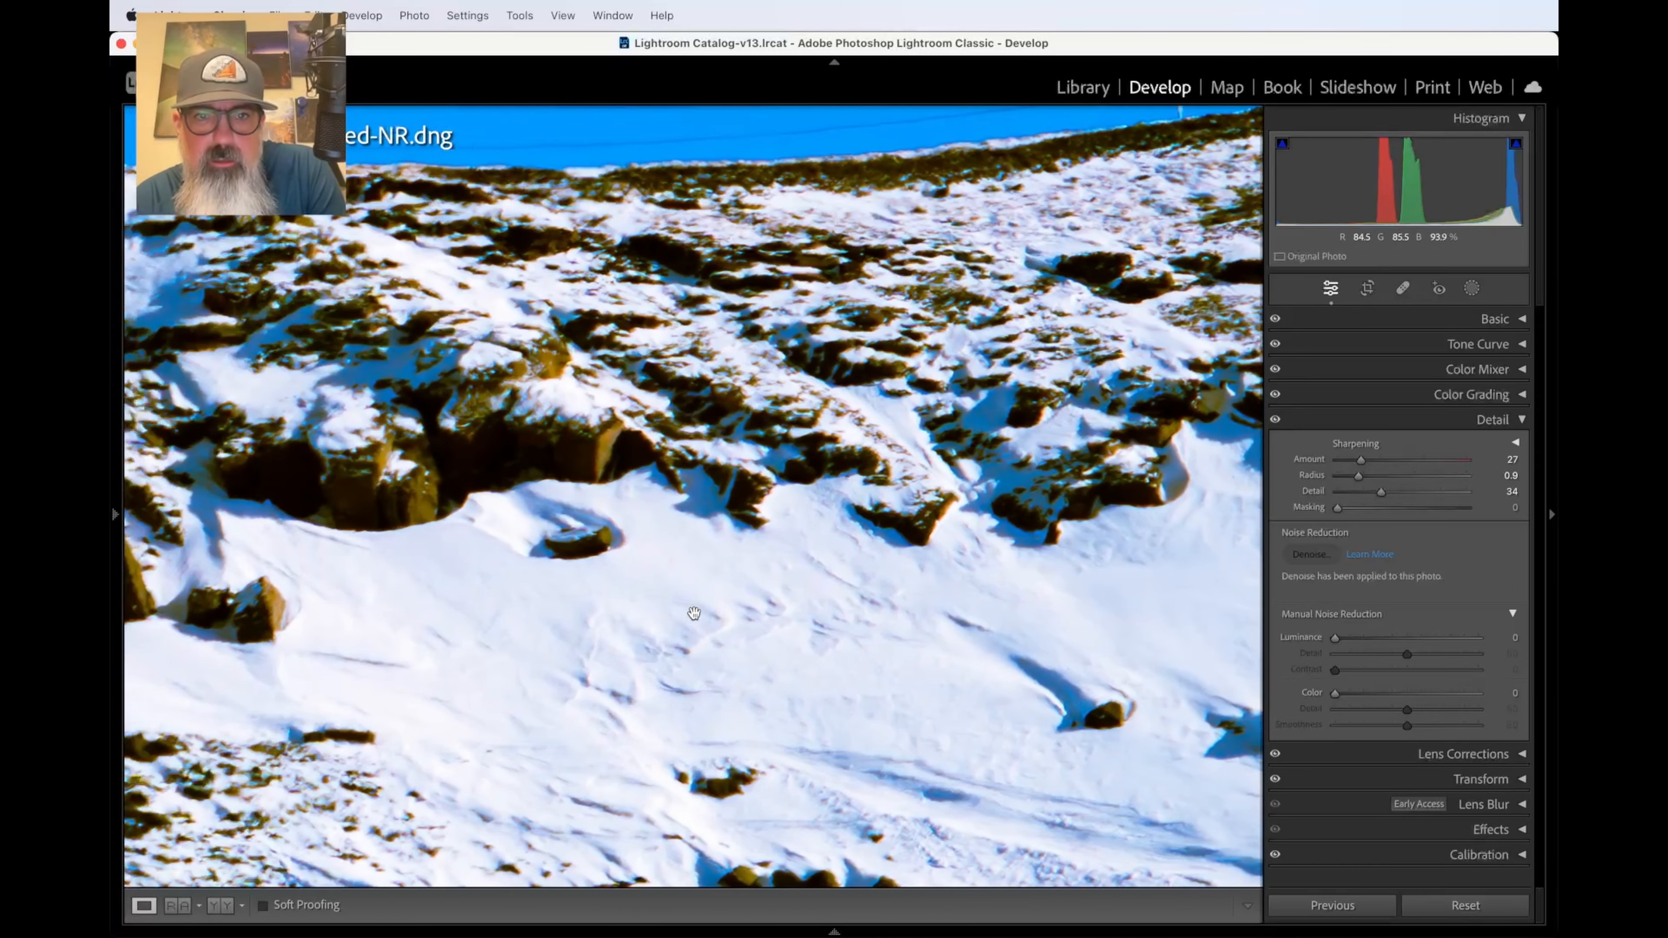
key("super+equal")
key("super+equal")
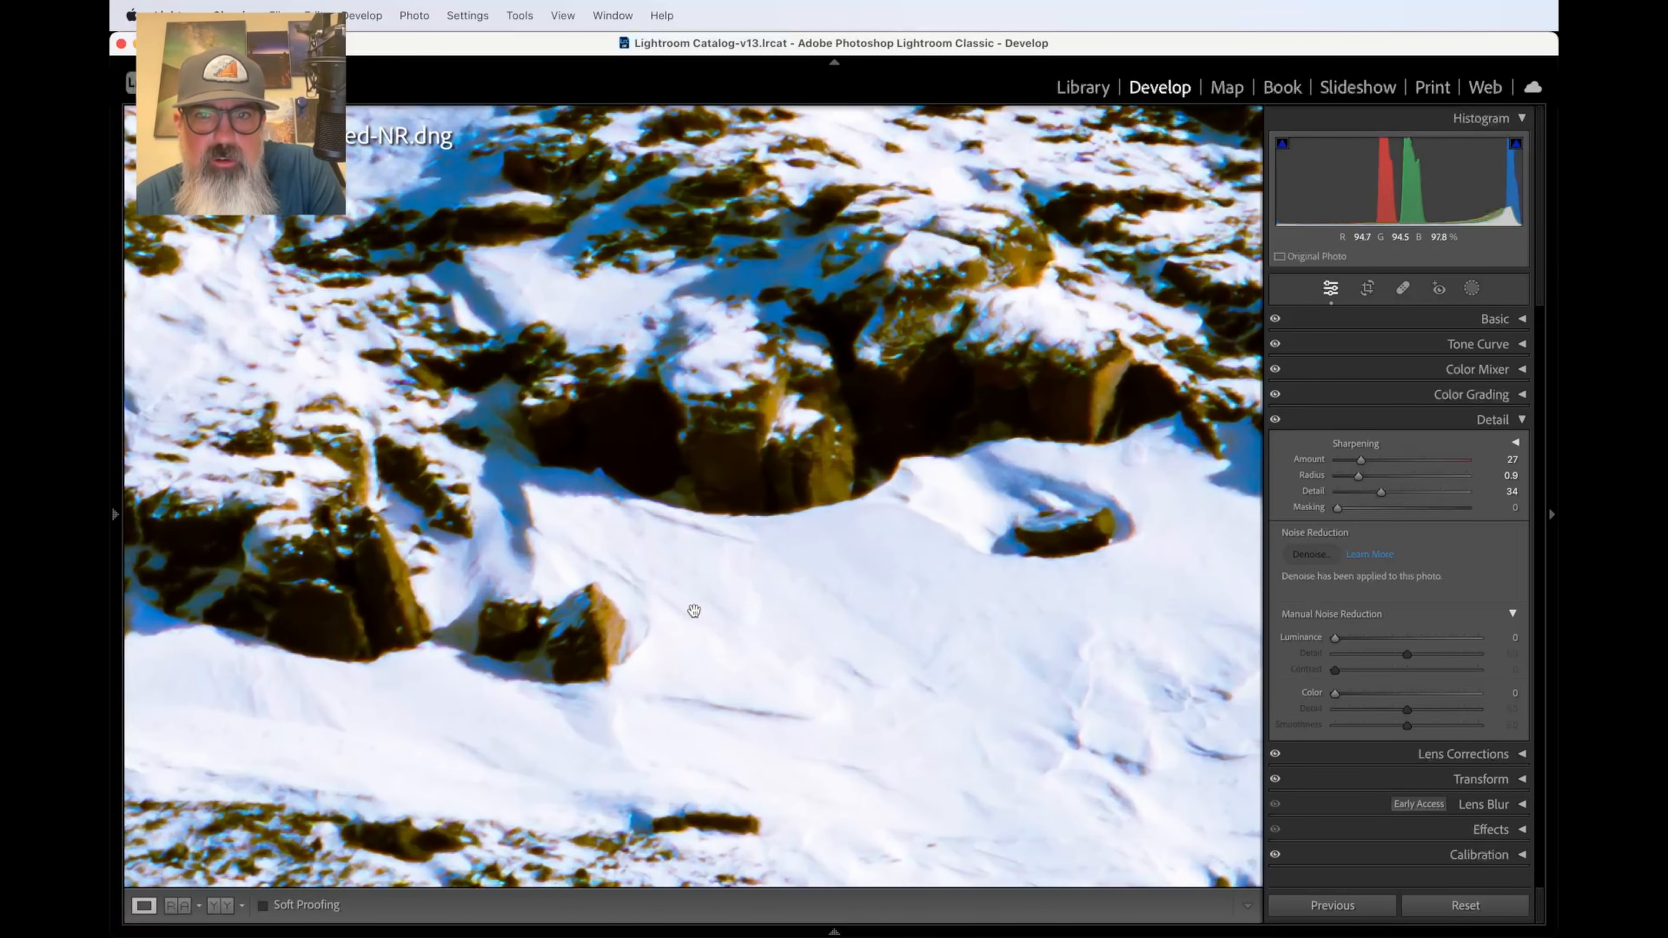
scroll(467, 640, "left", 8)
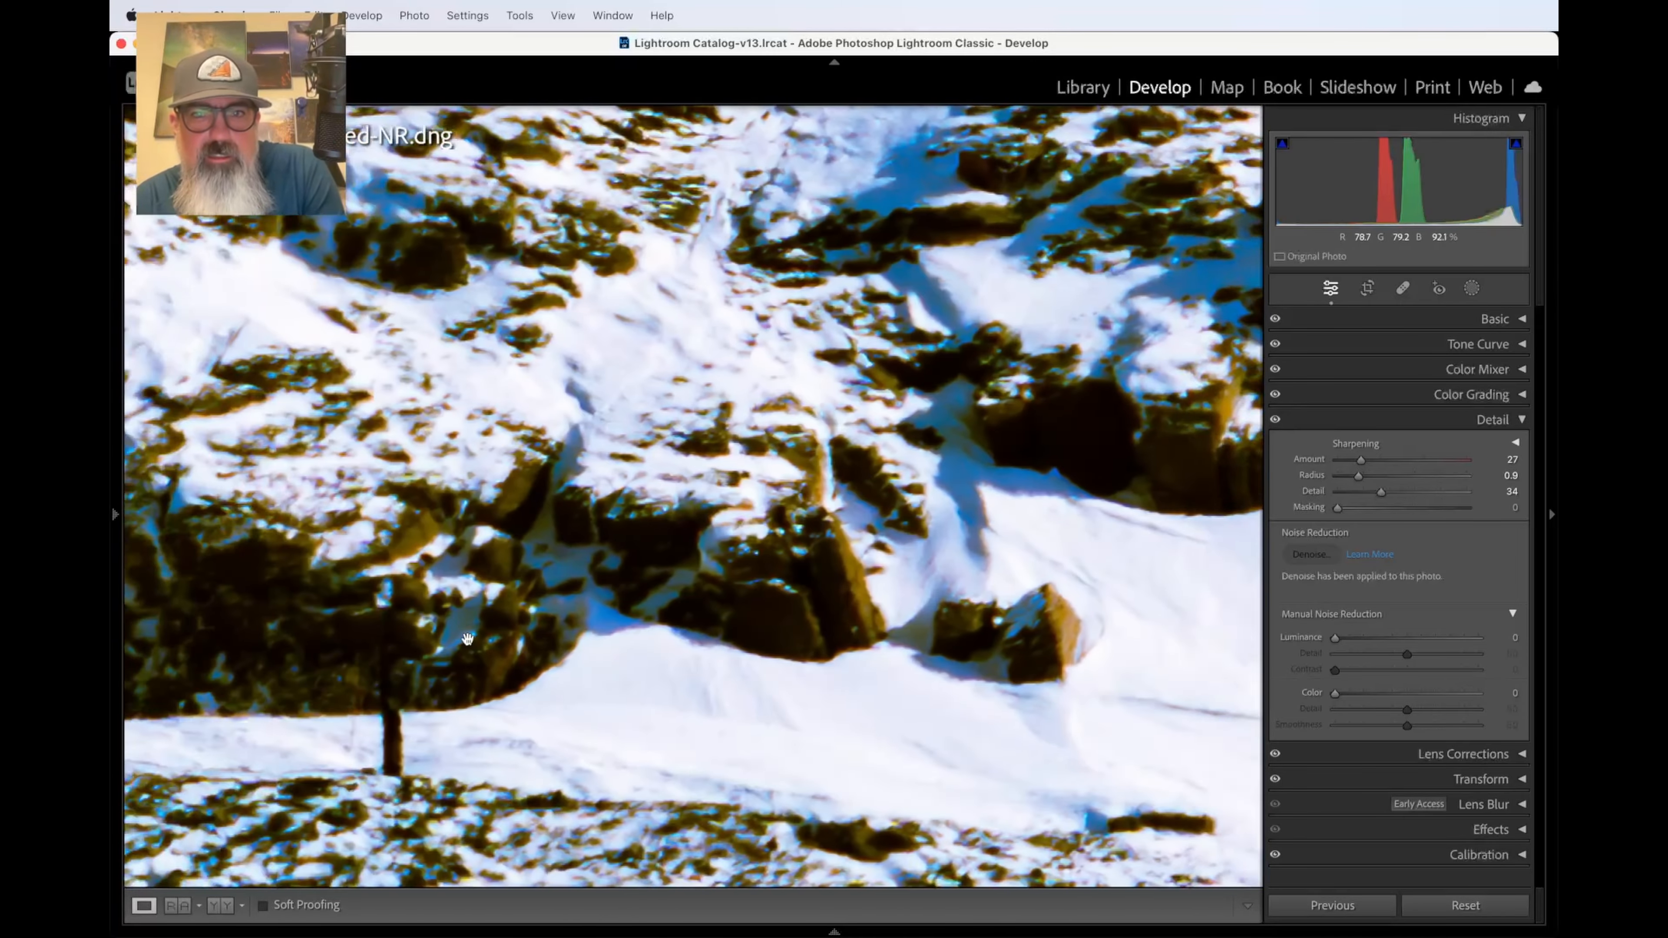
scroll(637, 559, "left", 3)
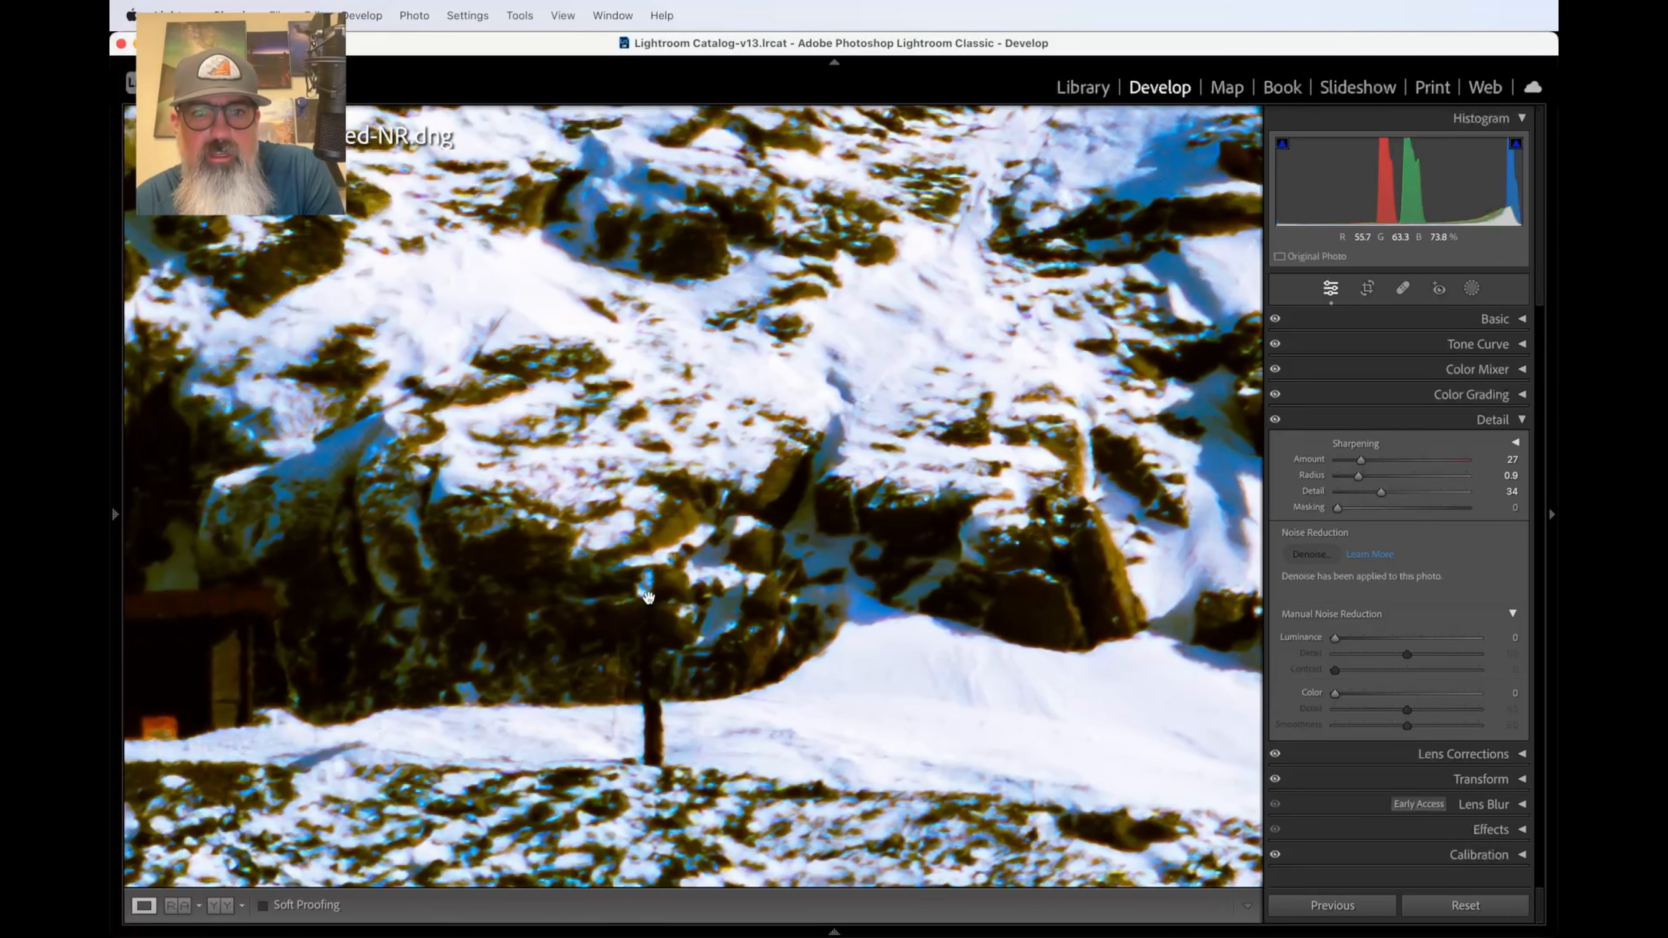
scroll(605, 539, "left", 4)
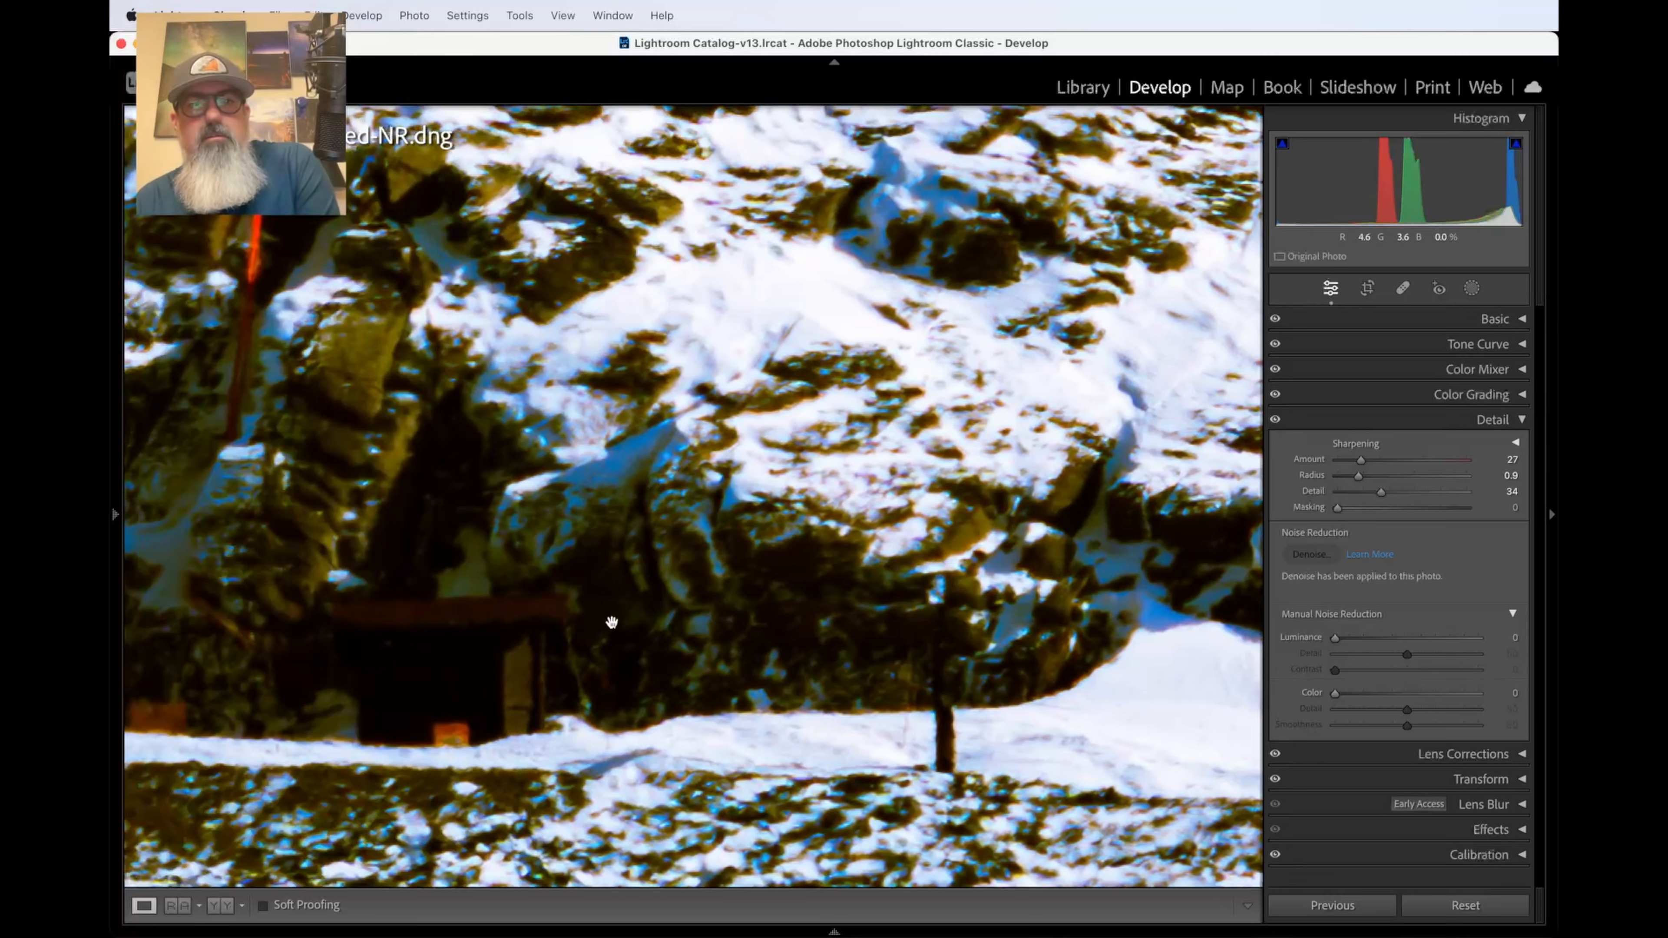
scroll(611, 621, "up", 8)
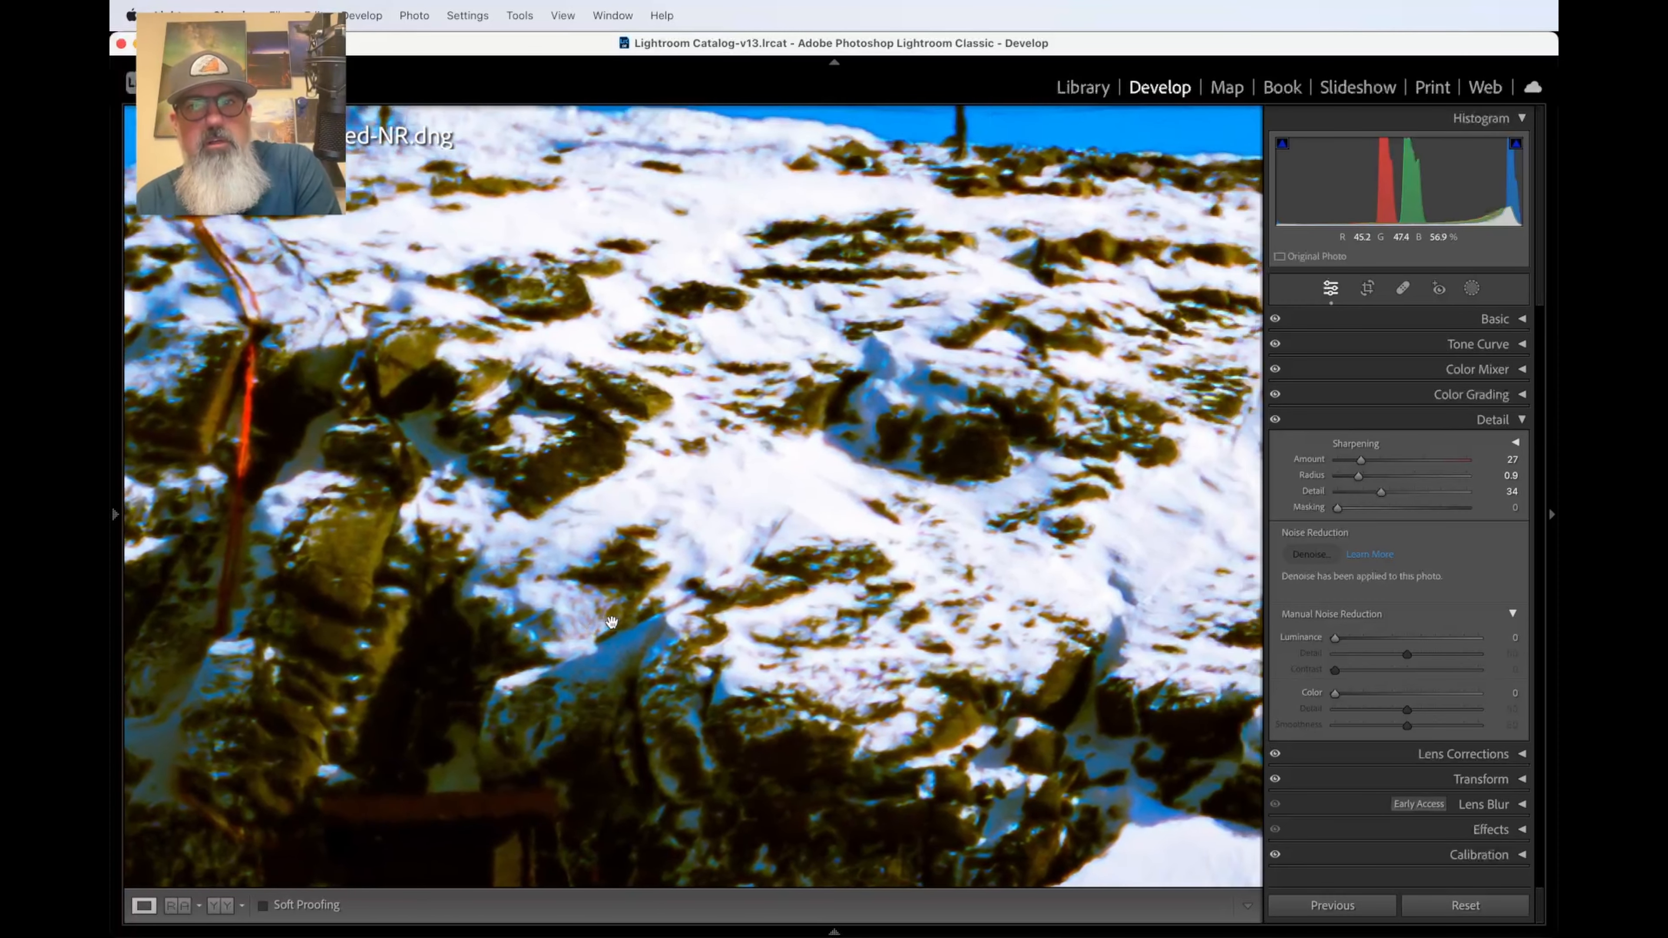
- Examine the snow-covered poles, rocky hilltop and sky of the Enhanced-NR copy, and return to the full photo
scroll(611, 621, "up", 2)
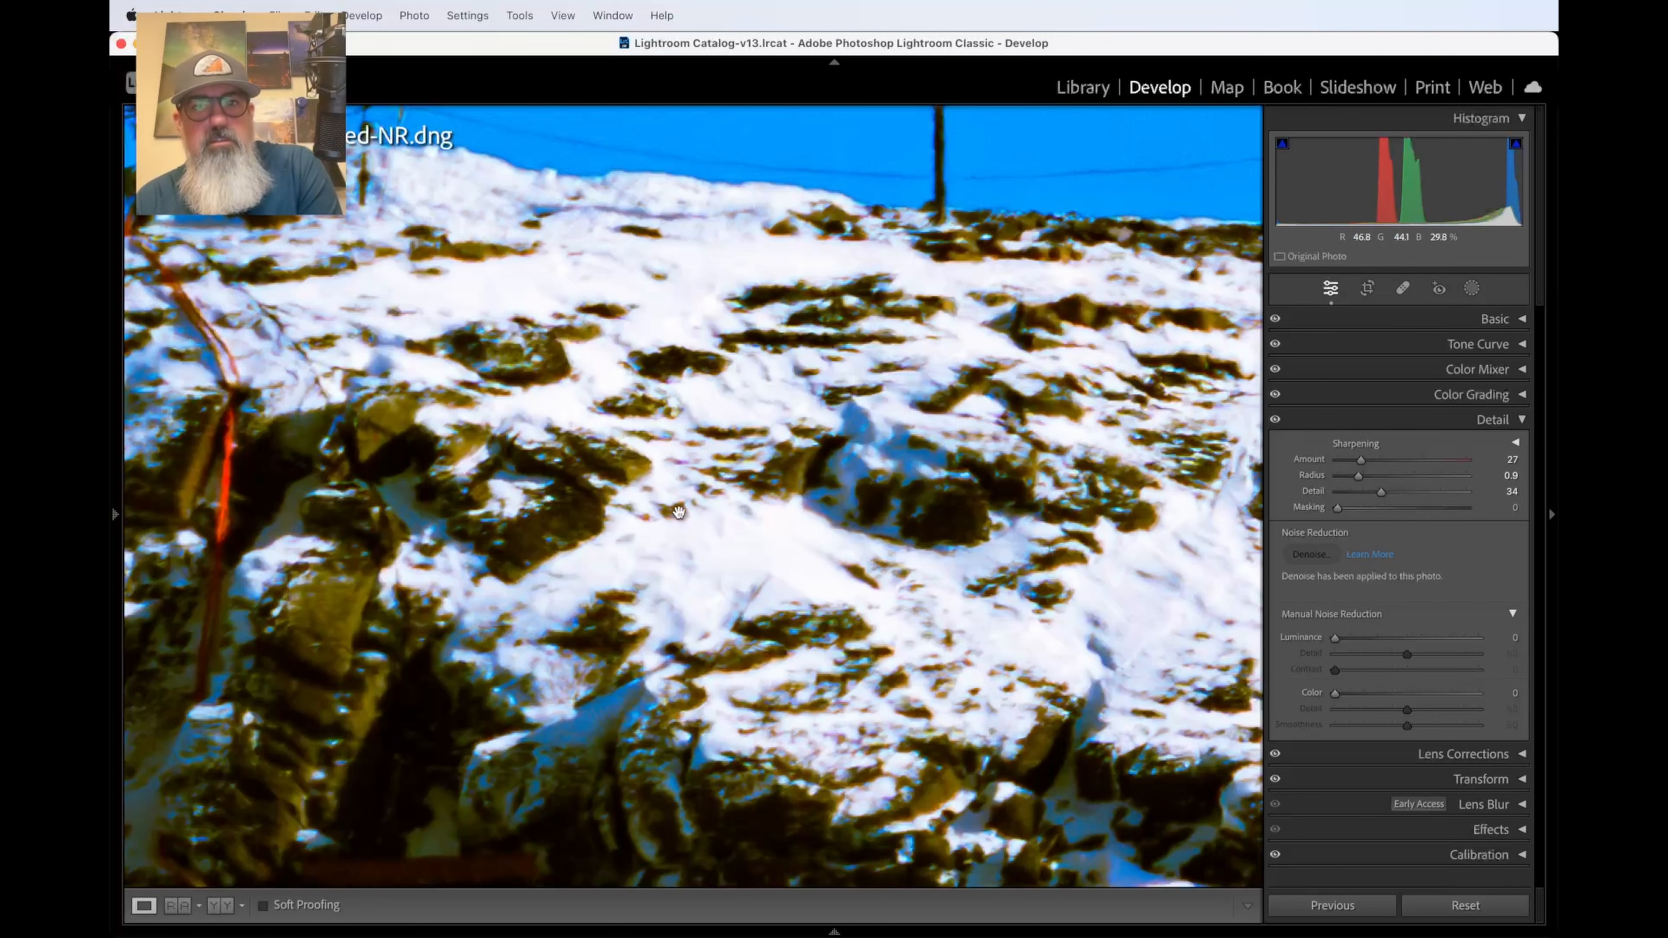
scroll(798, 502, "up", 5)
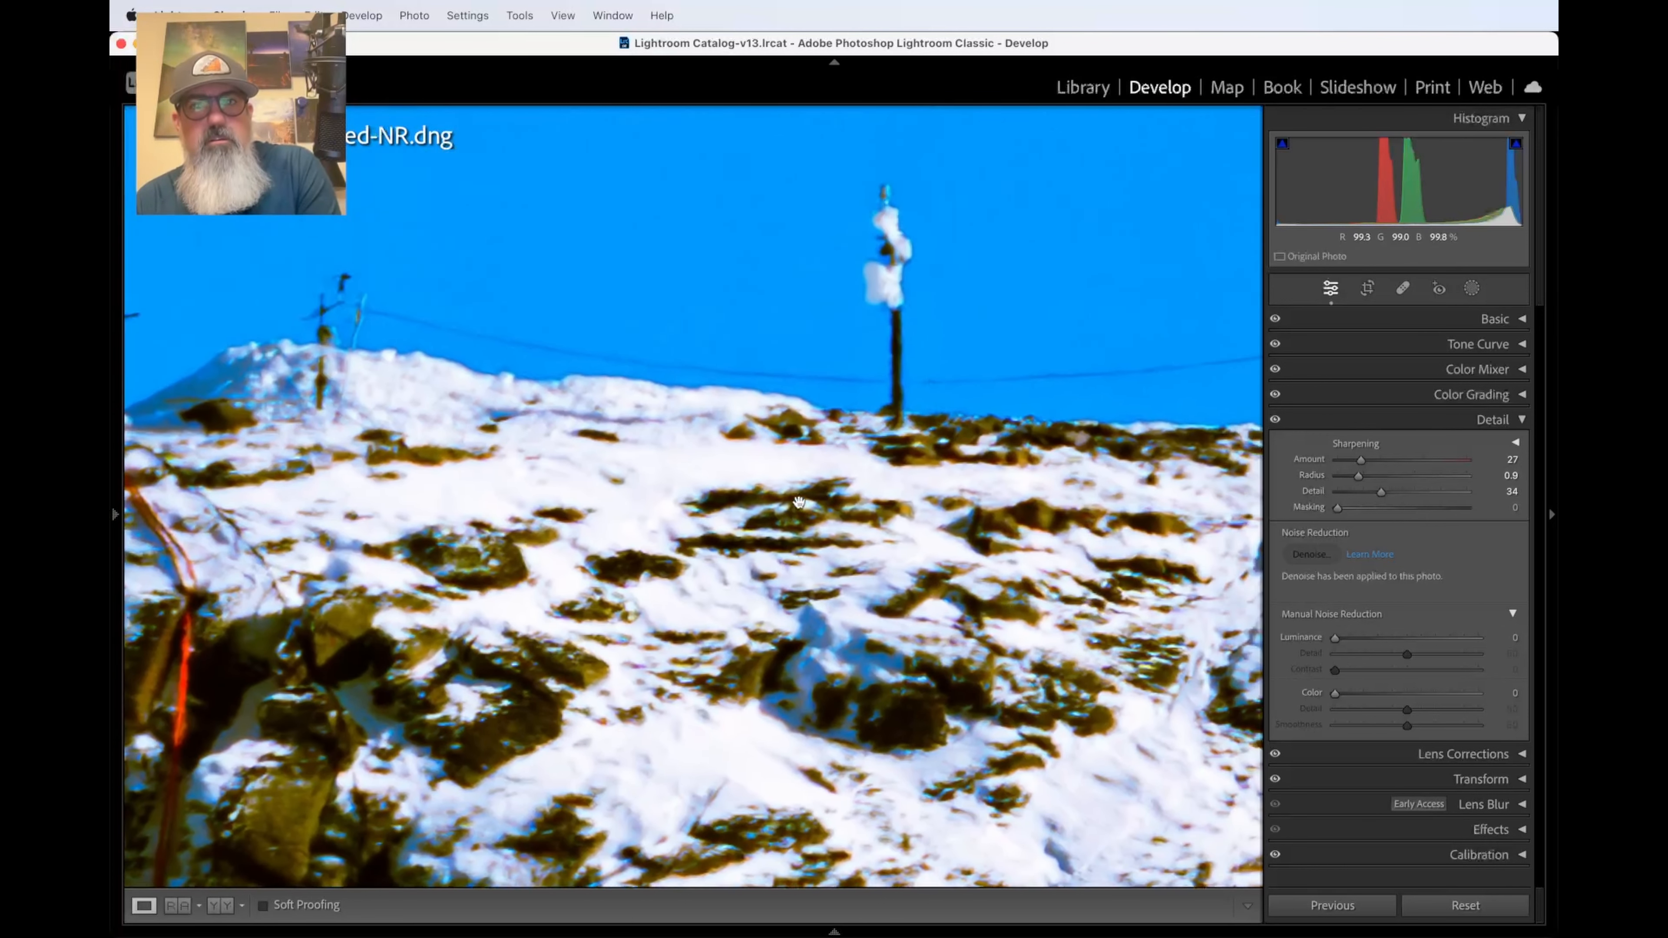
scroll(798, 503, "down", 2)
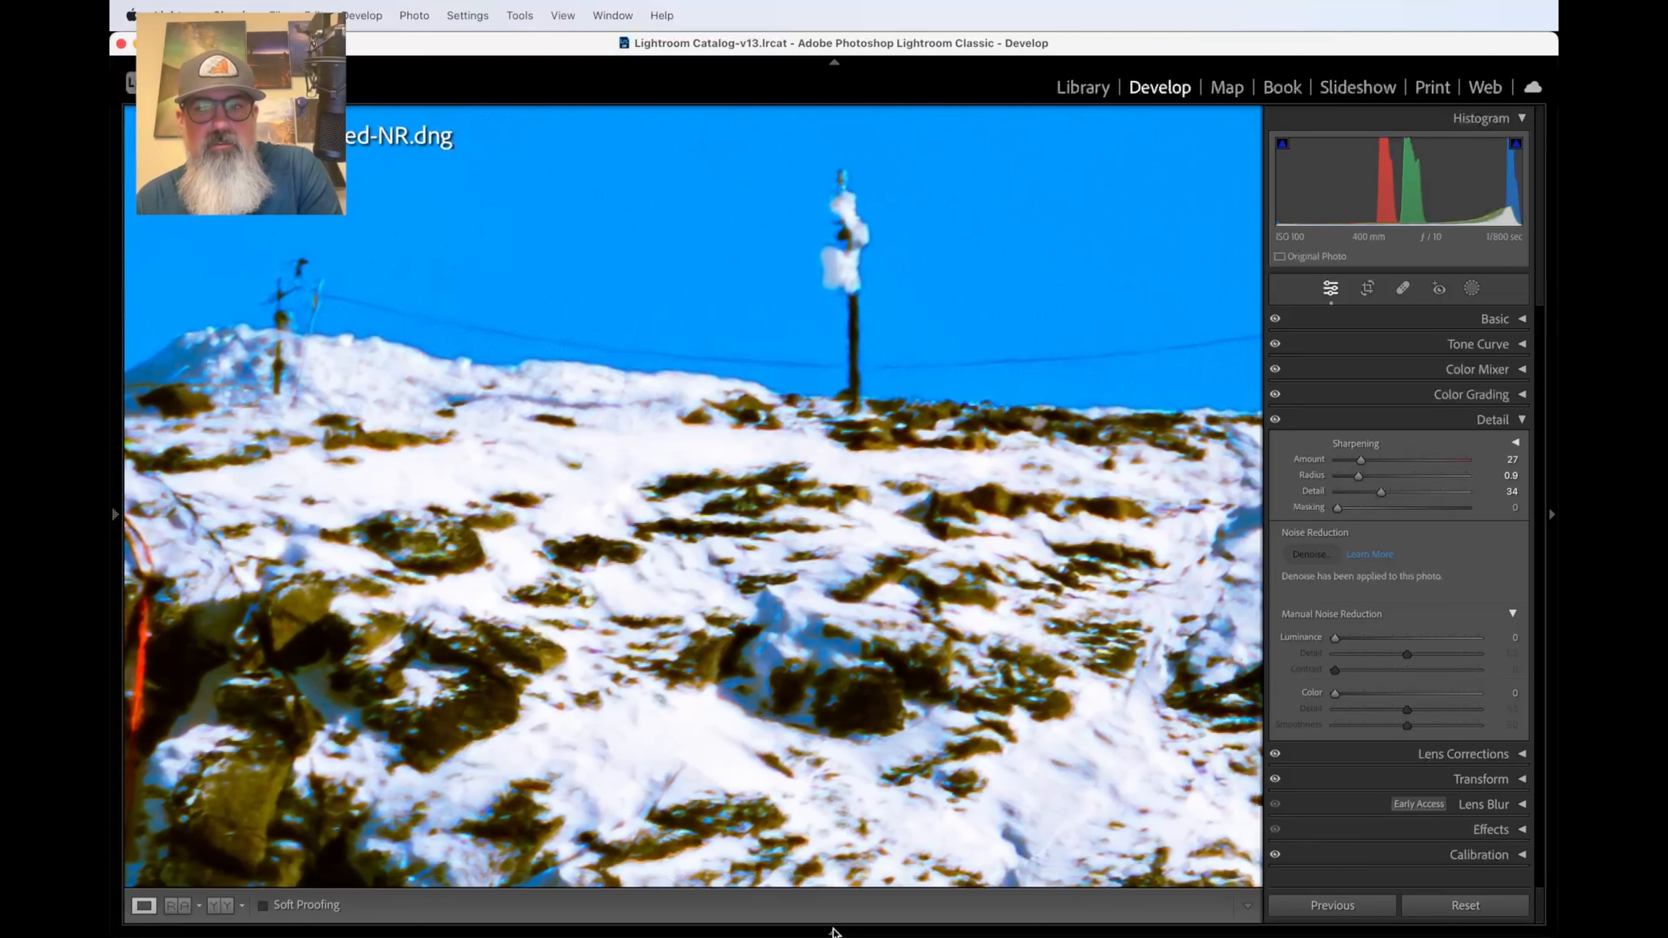
scroll(860, 705, "right", 5)
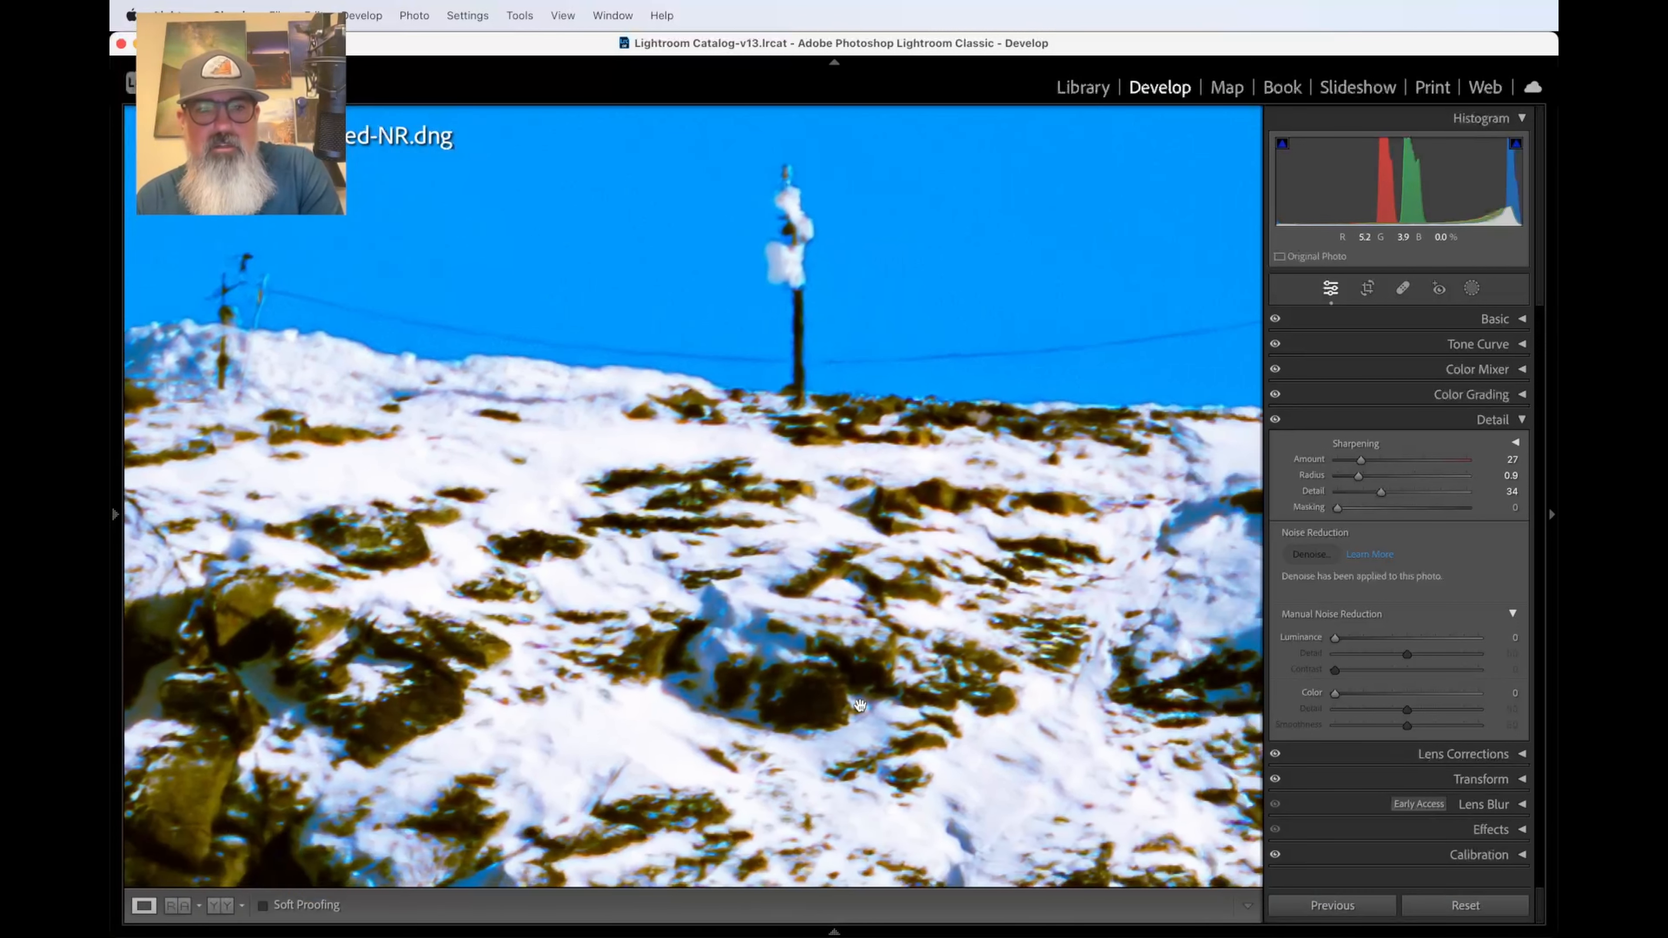
scroll(860, 705, "right", 5)
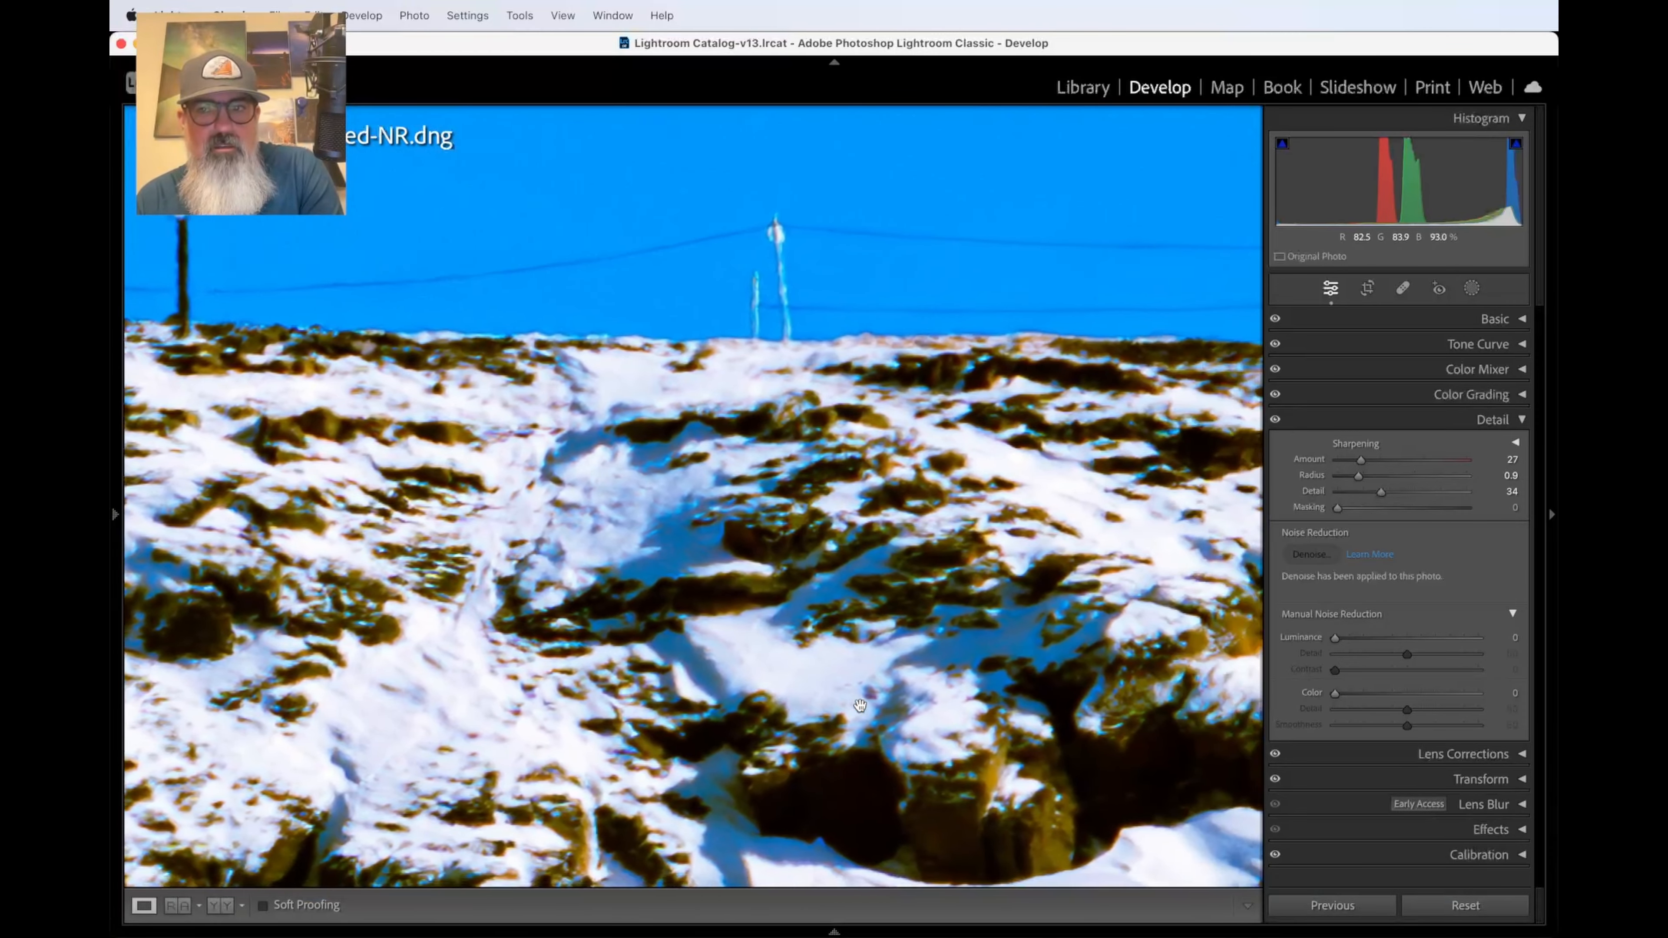
scroll(860, 705, "right", 2)
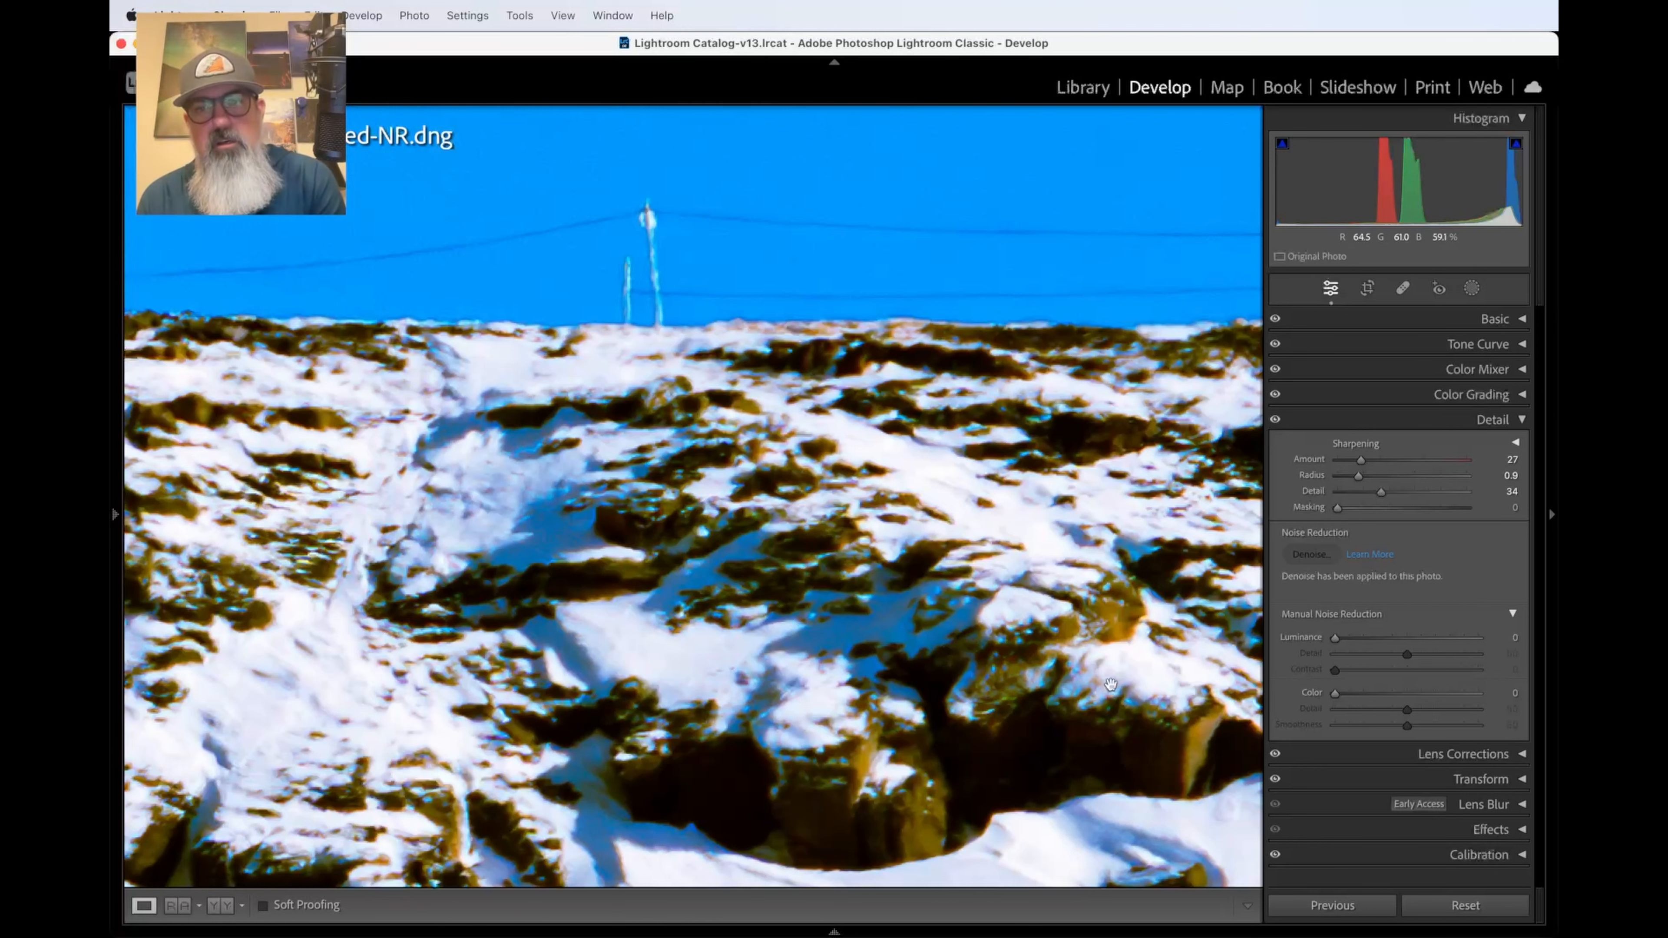
scroll(894, 501, "up", 8)
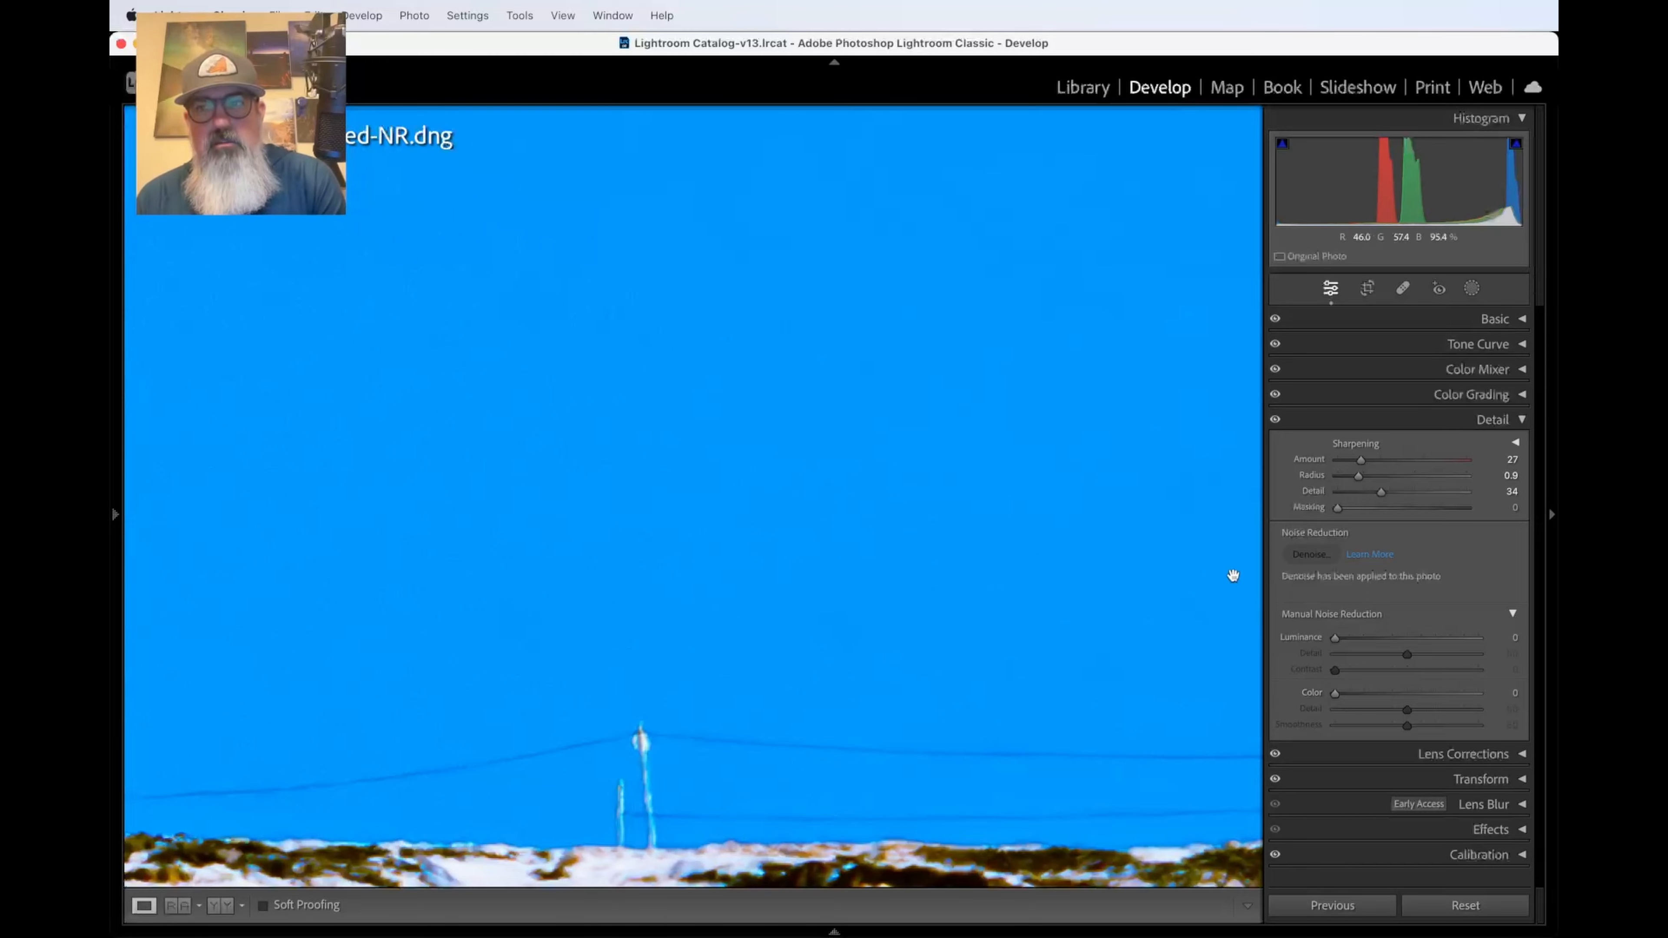
left_click(1024, 706)
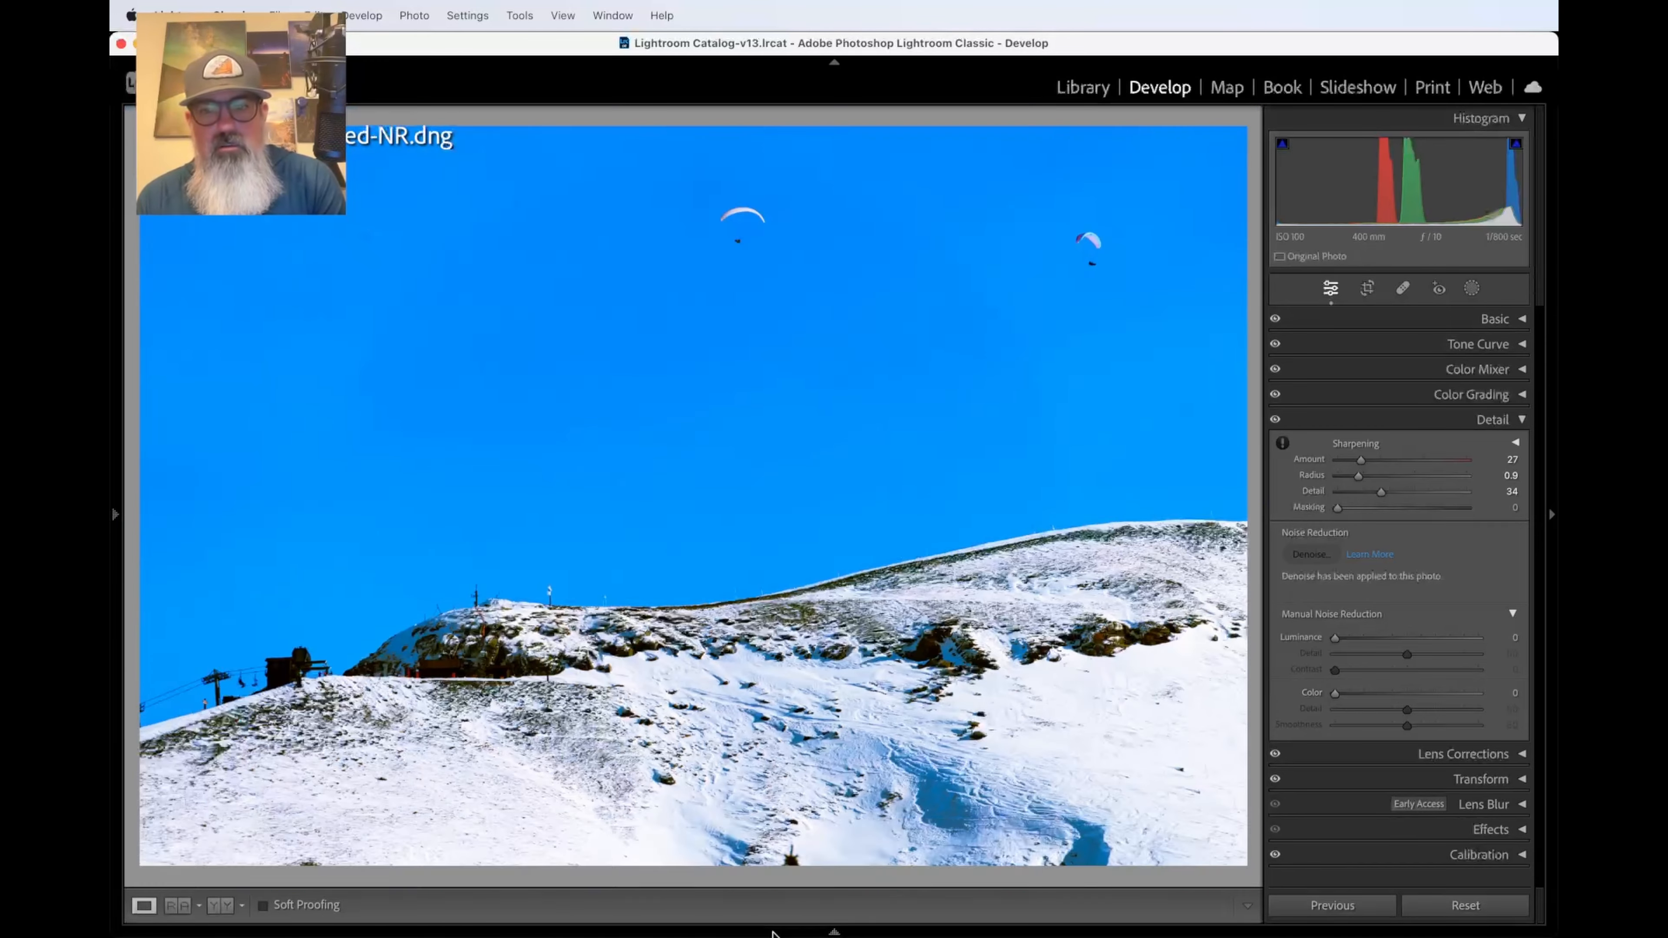
- Switch to the original AR404490.ARW photo and set its sharpening Amount to 40
left_click(834, 932)
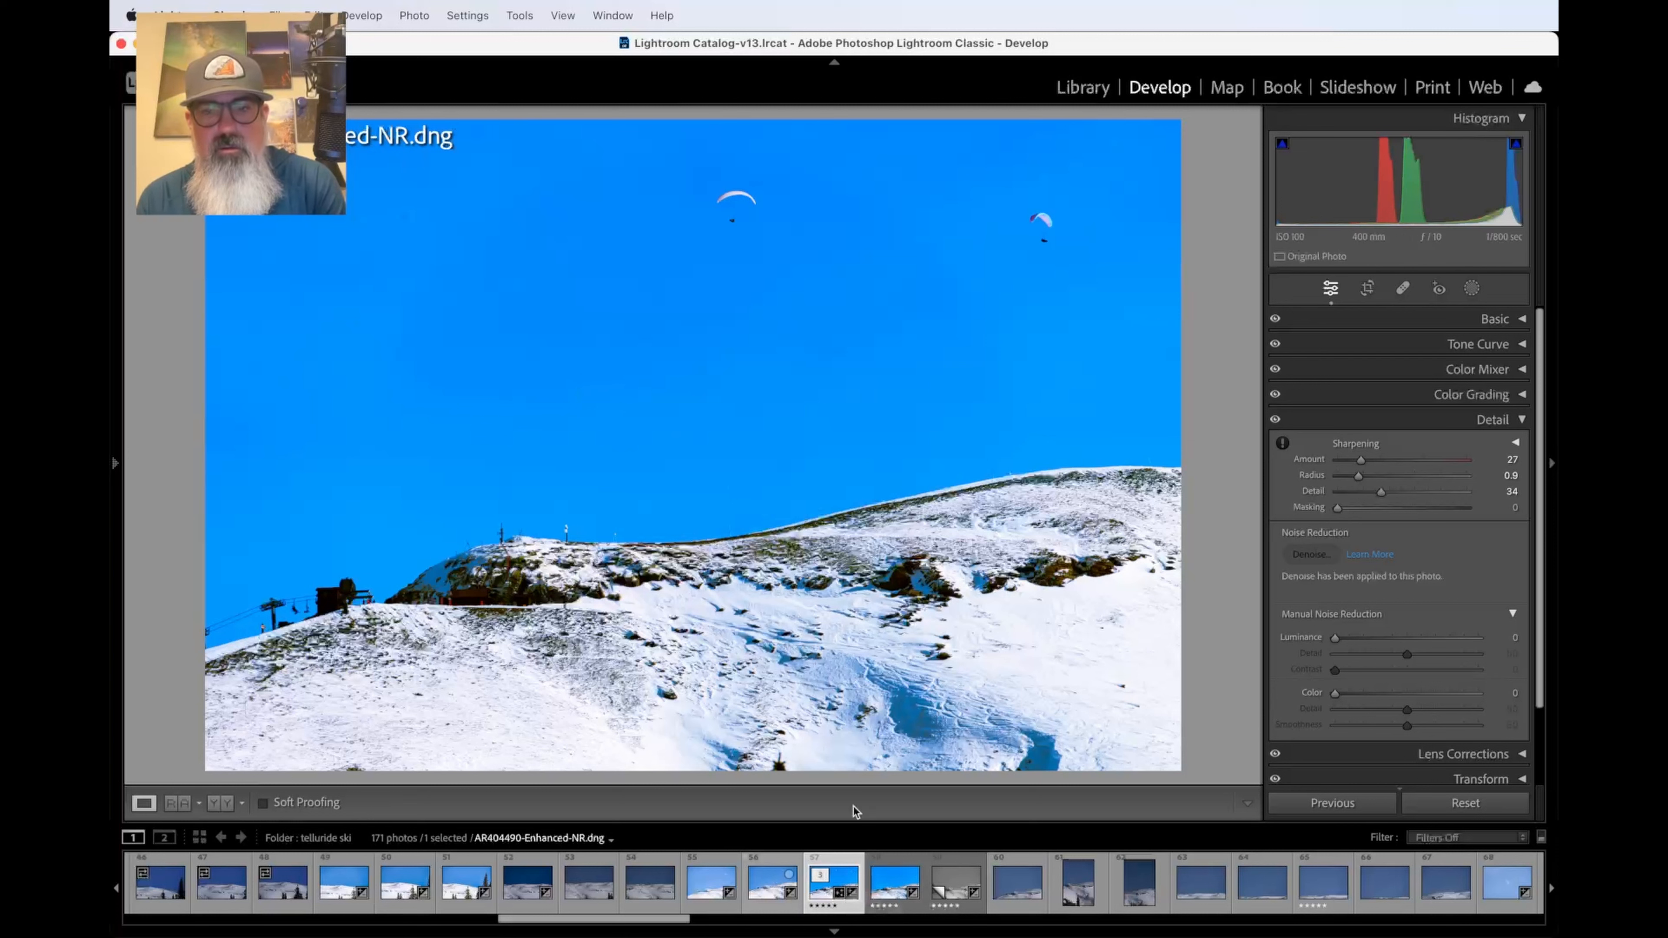
left_click(885, 902)
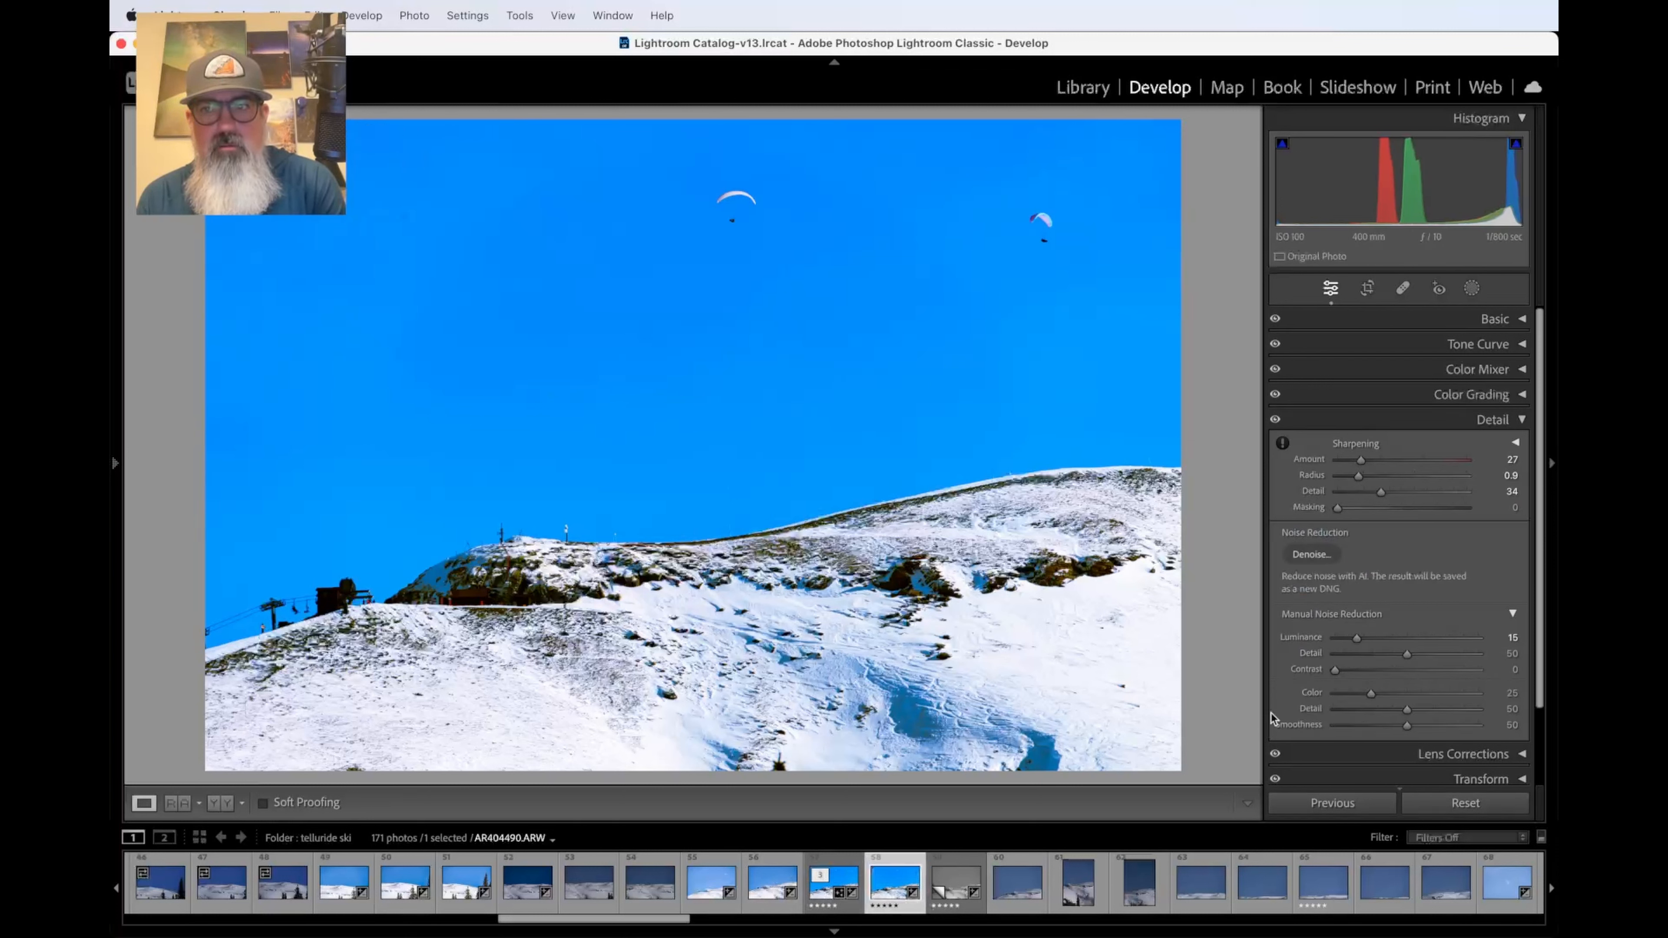
left_click_drag(1359, 460, 1374, 461)
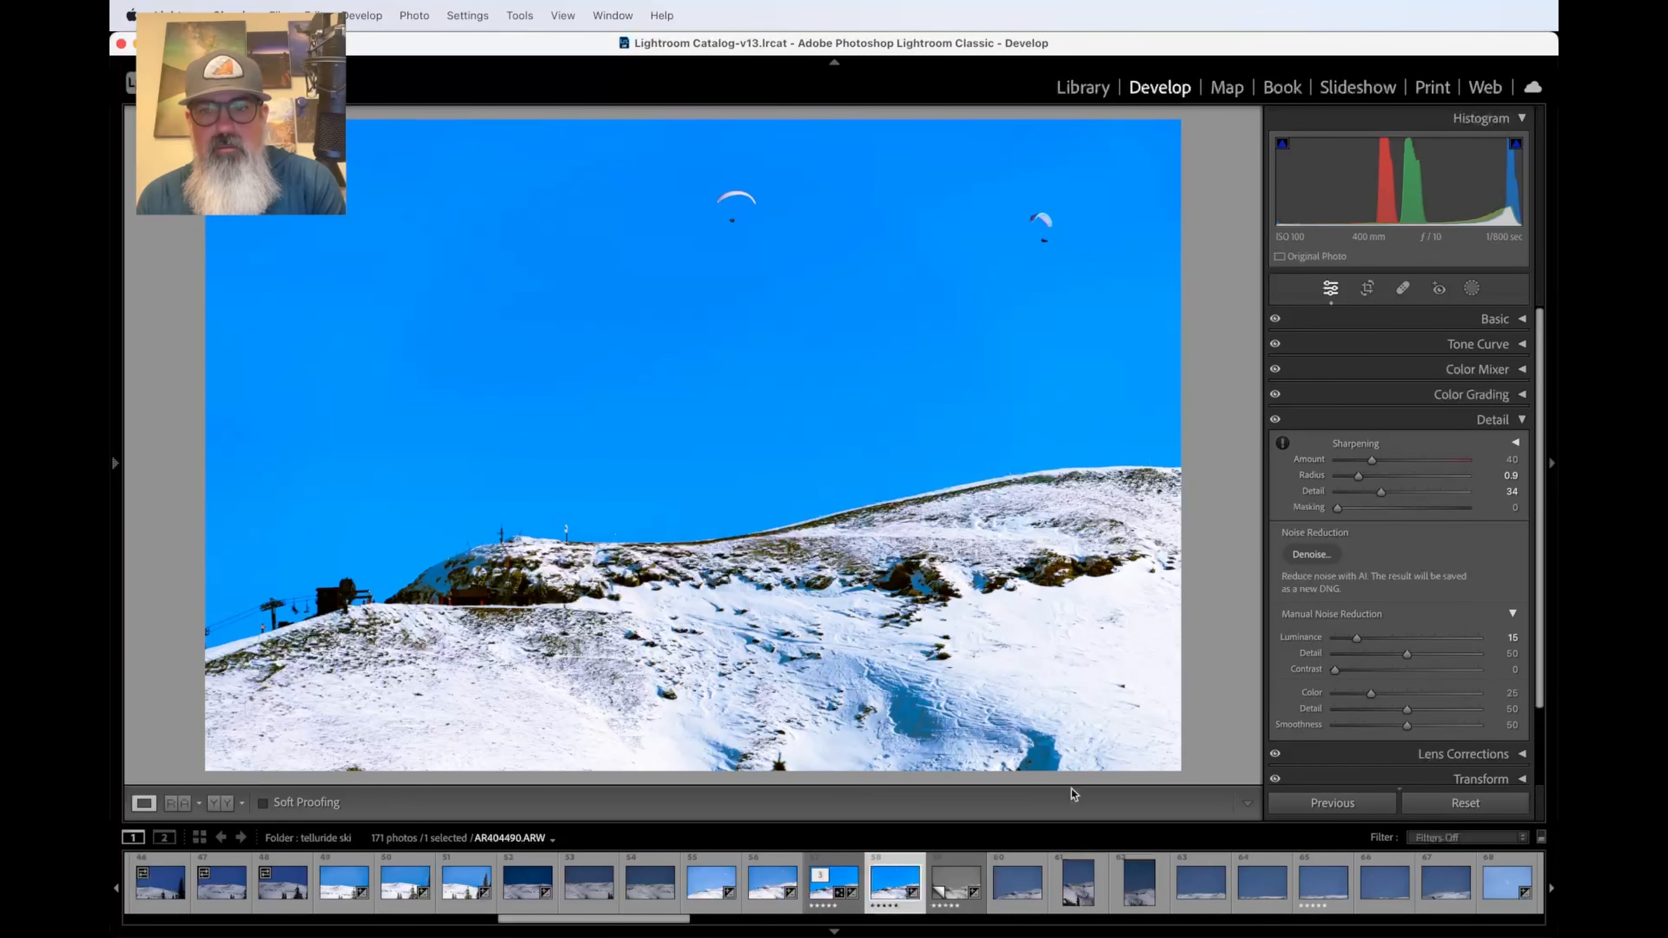
- View the grayscale Copy 1 briefly, and examine the ridge line, poles and grassy slope of the original color AR404490.ARW photo up close
left_click(955, 880)
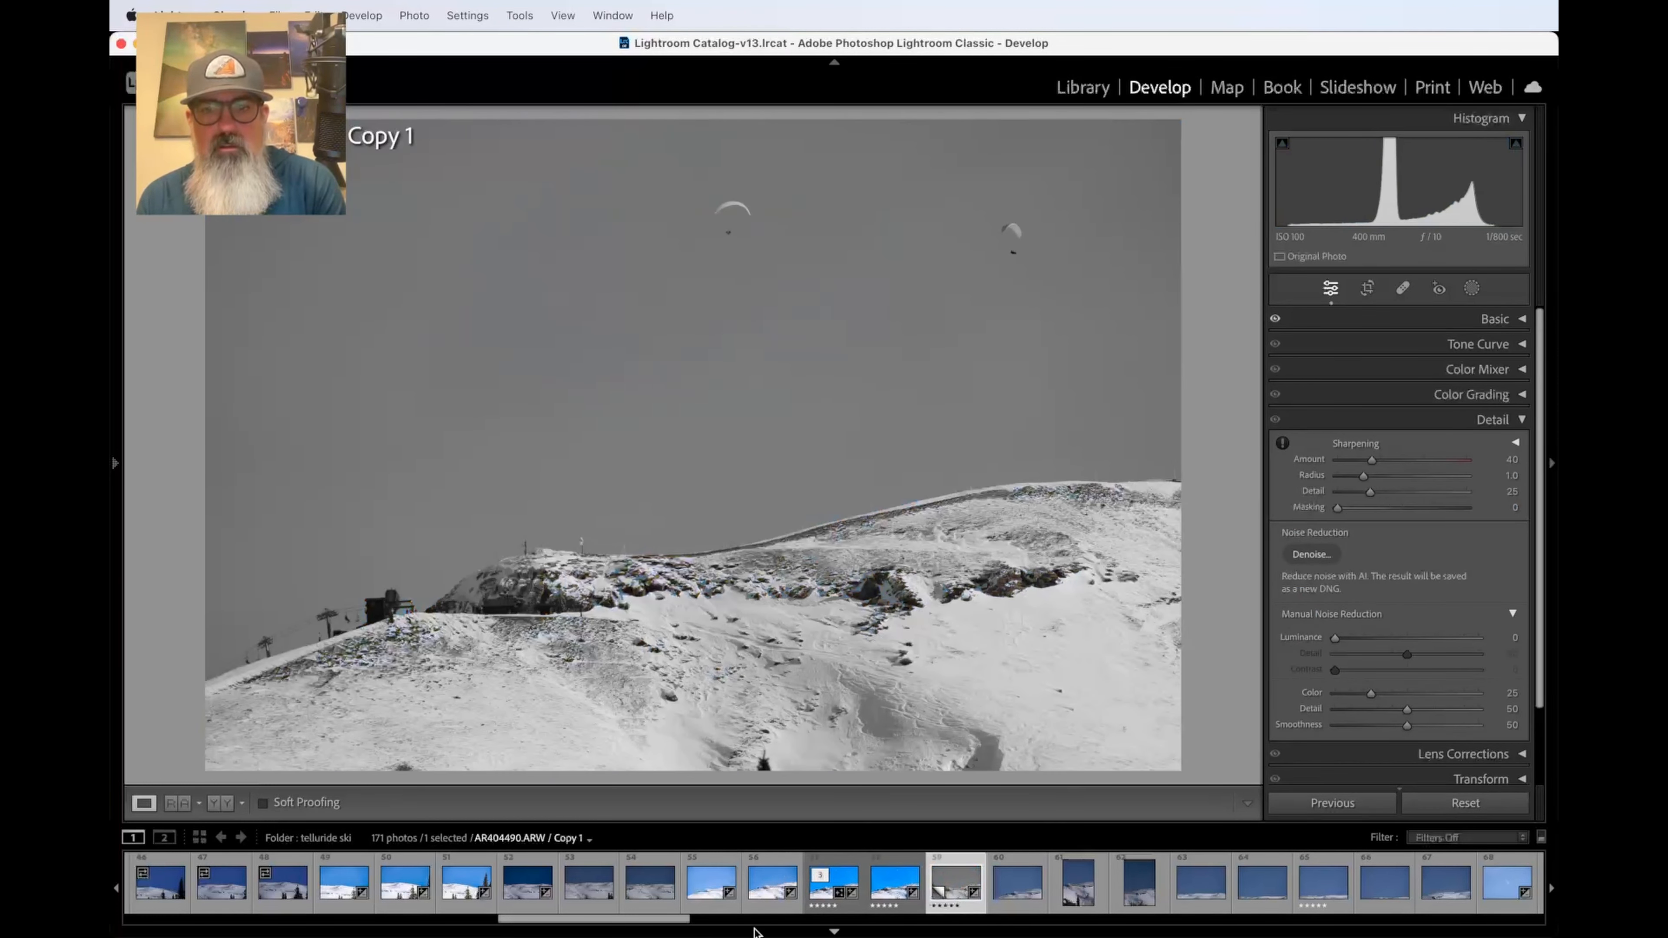
left_click(873, 890)
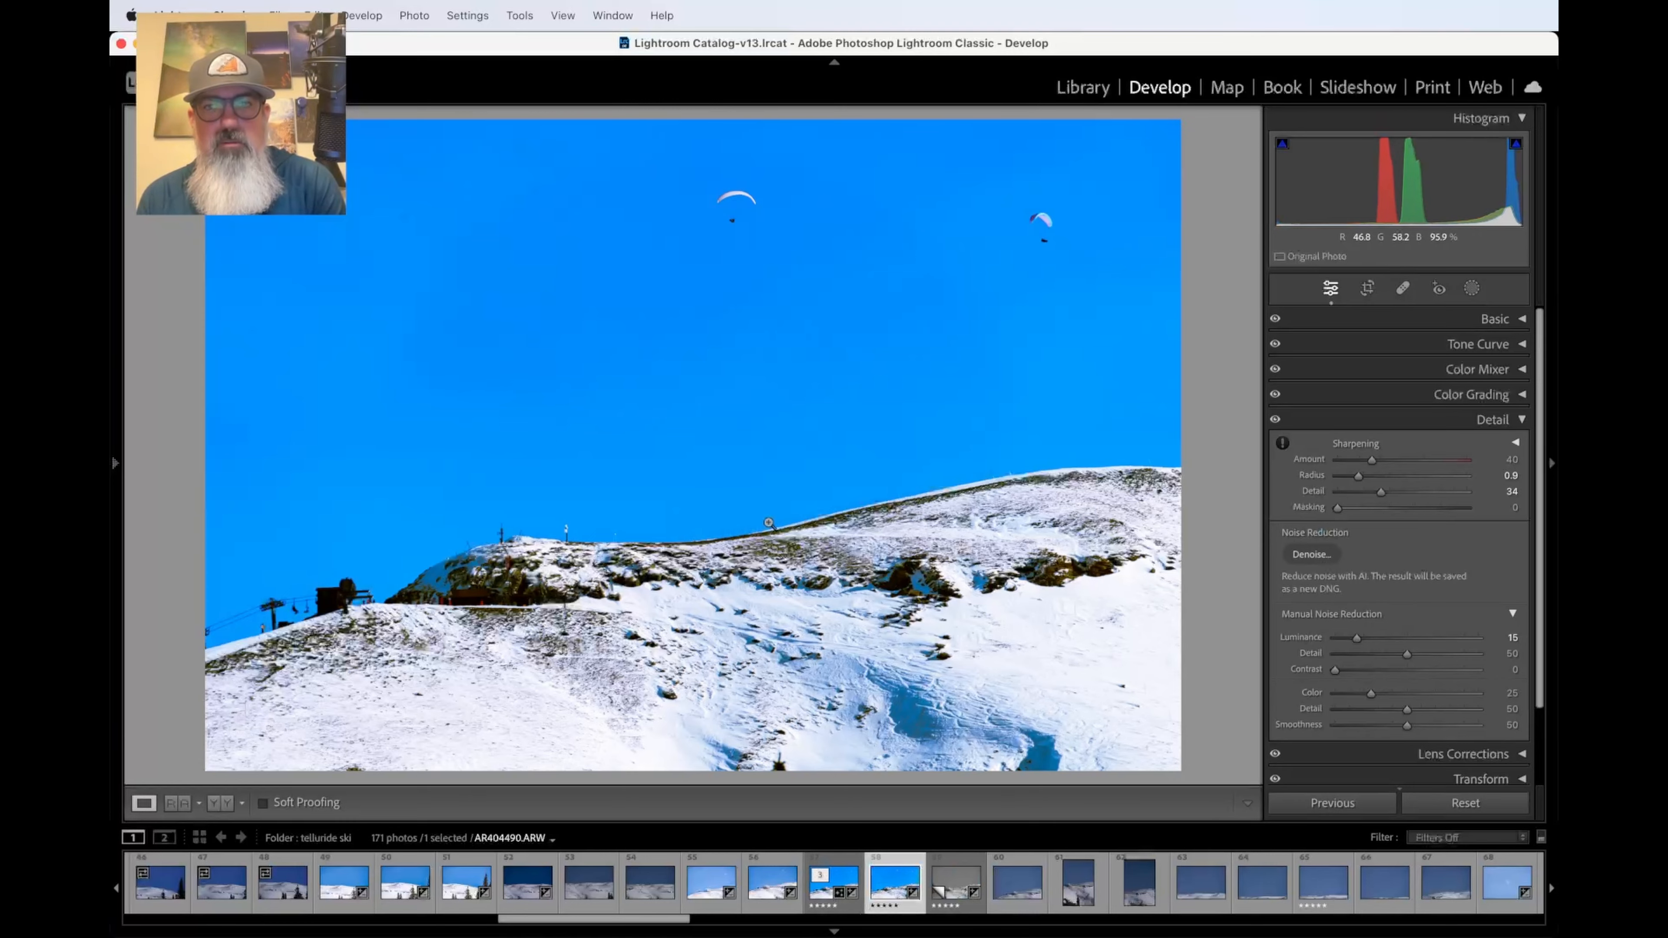
left_click(761, 550)
scroll(760, 550, "right", 10)
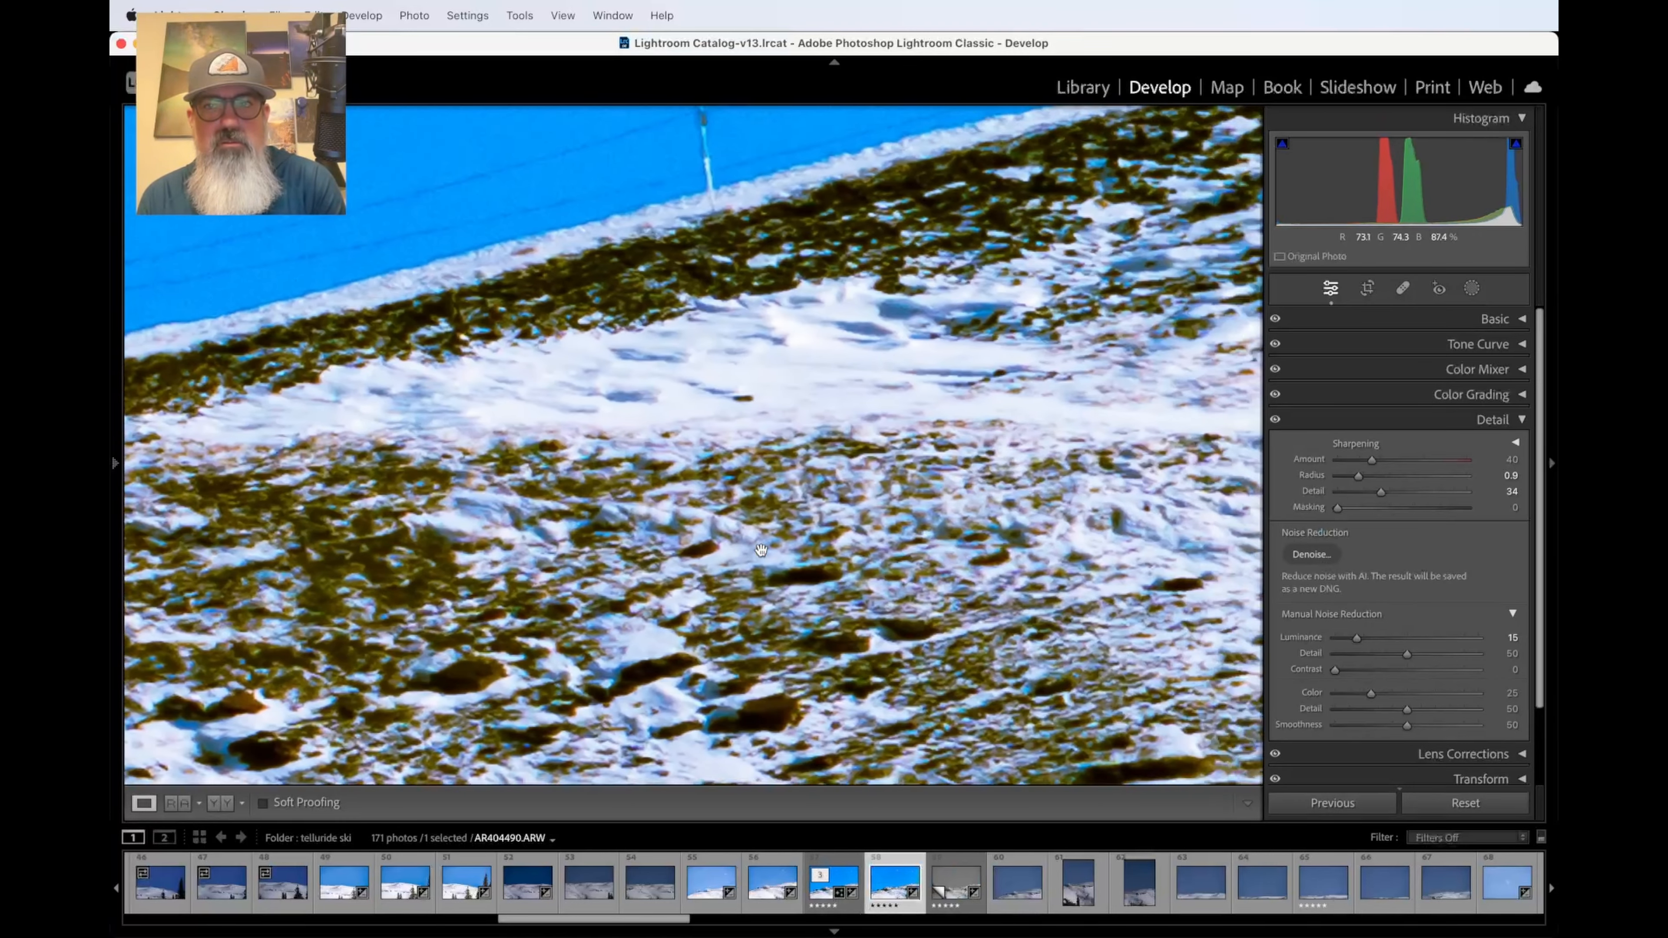
scroll(761, 550, "right", 10)
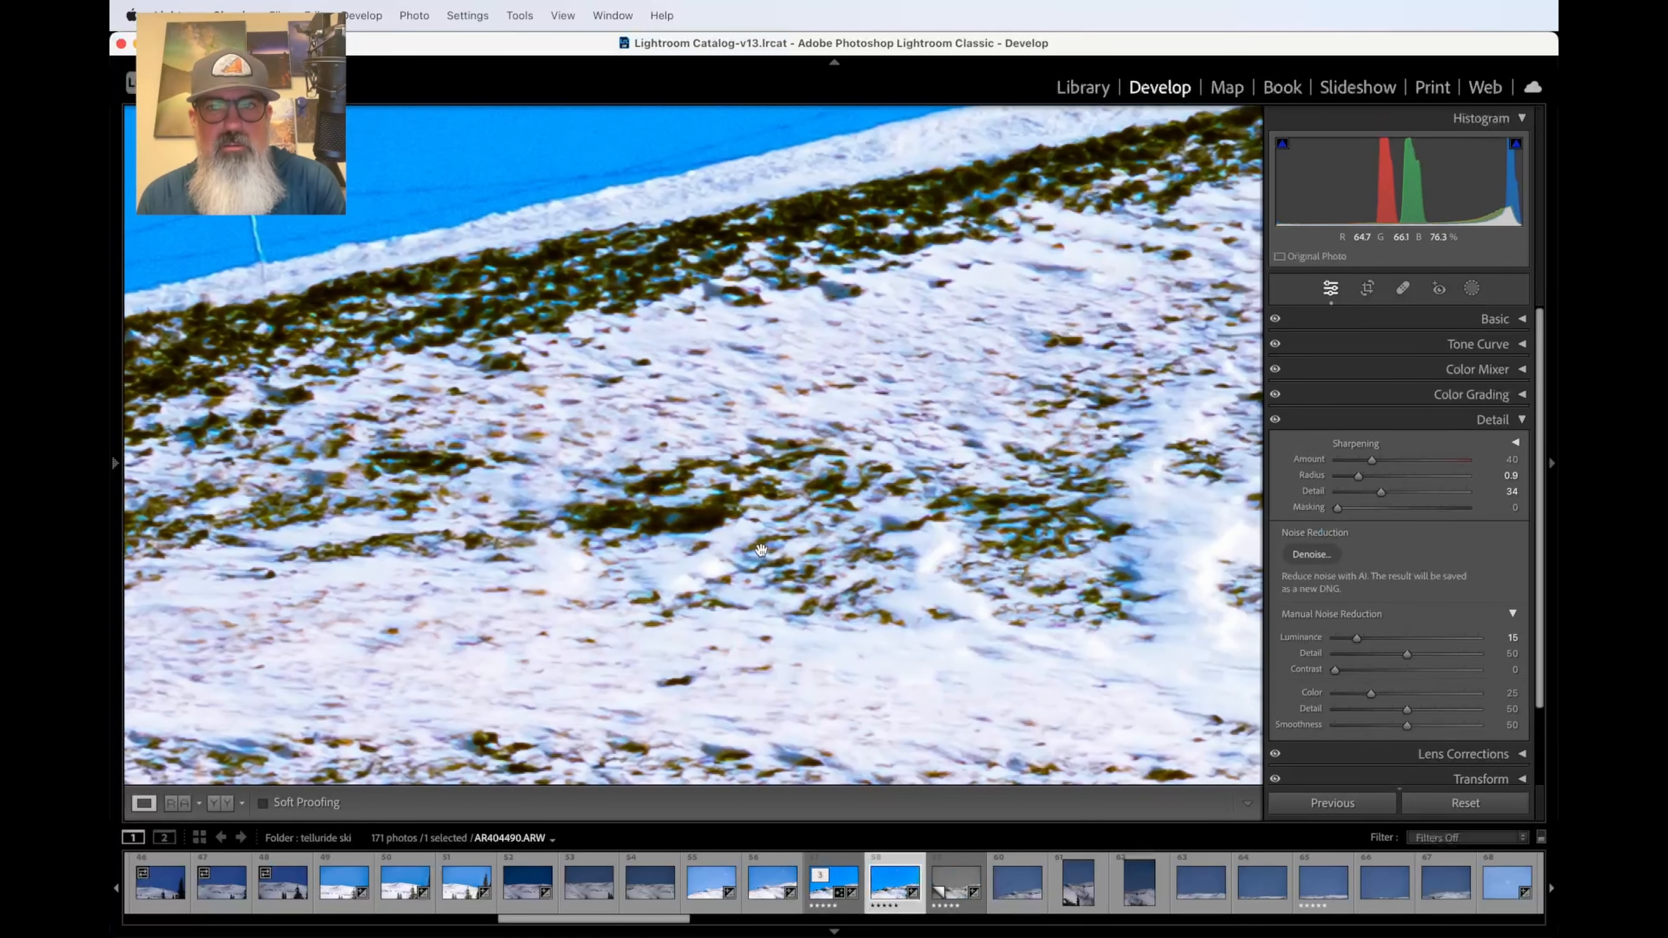
scroll(761, 550, "up", 5)
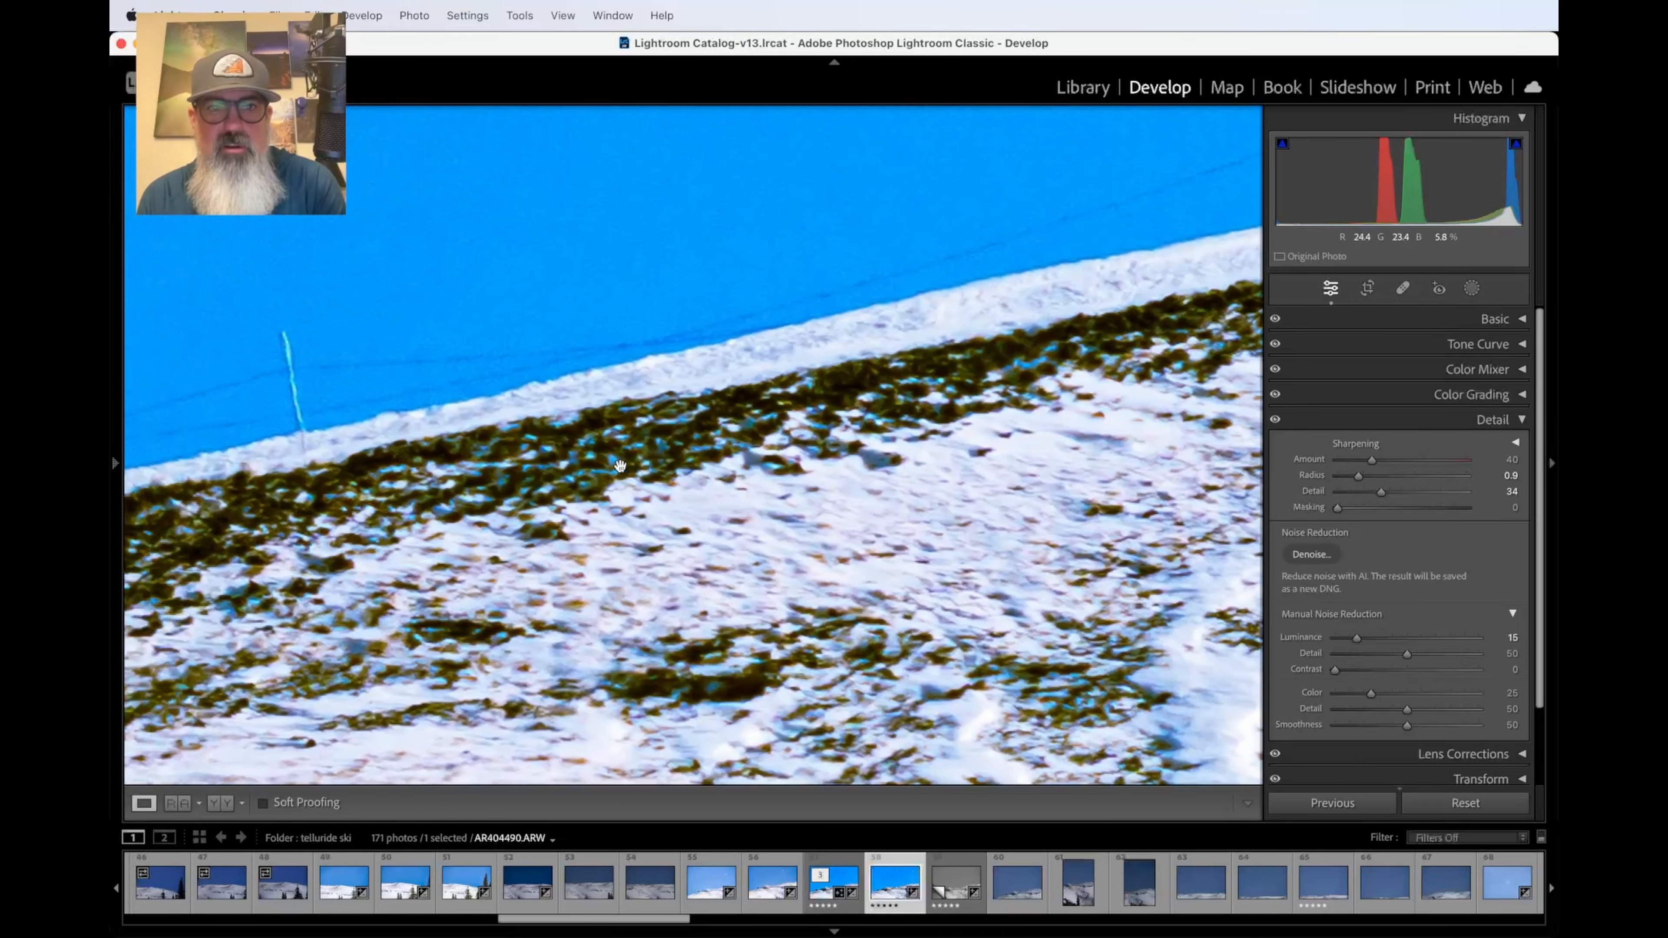
scroll(620, 465, "left", 5)
scroll(727, 478, "left", 7)
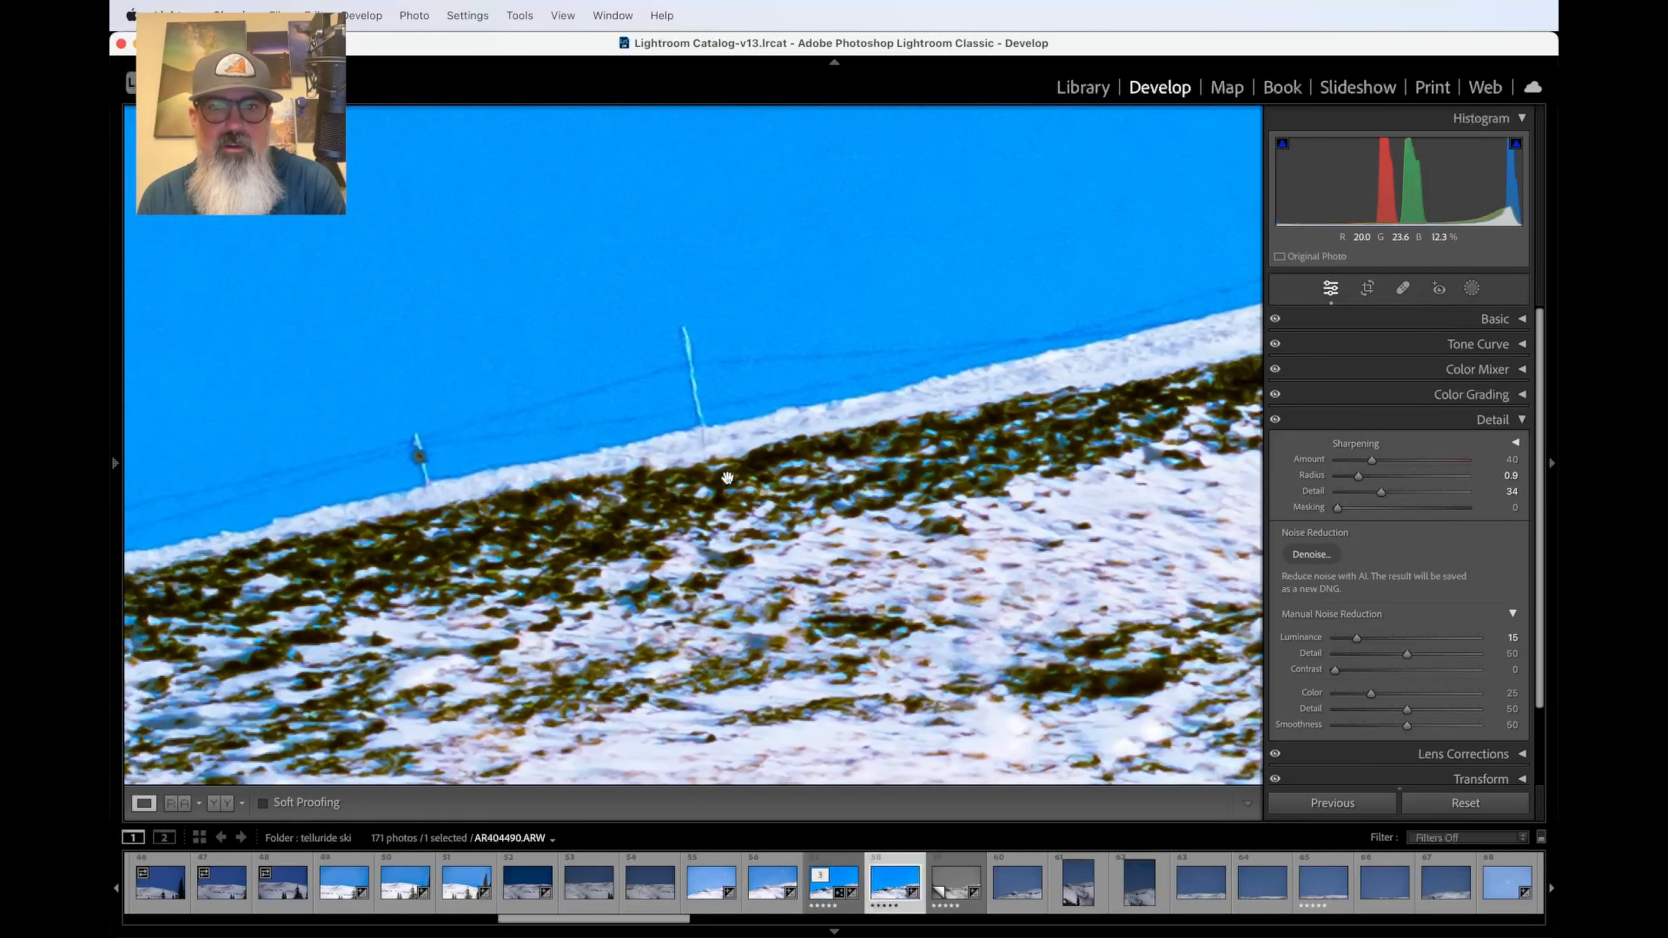
scroll(727, 477, "left", 7)
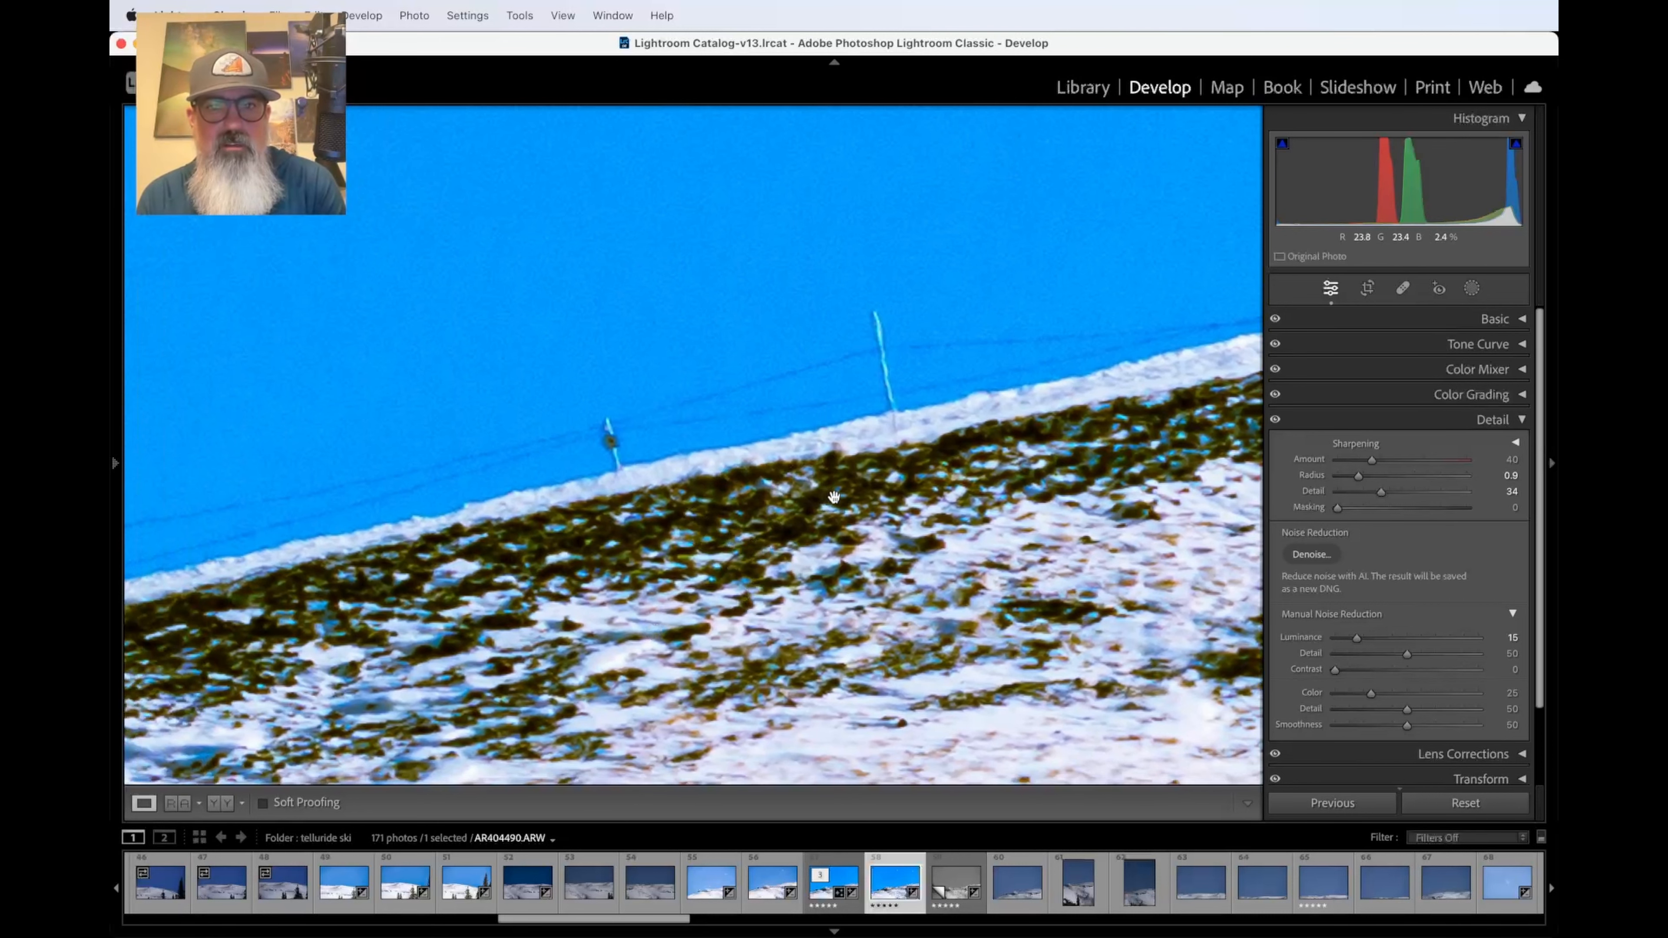
scroll(721, 671, "left", 7)
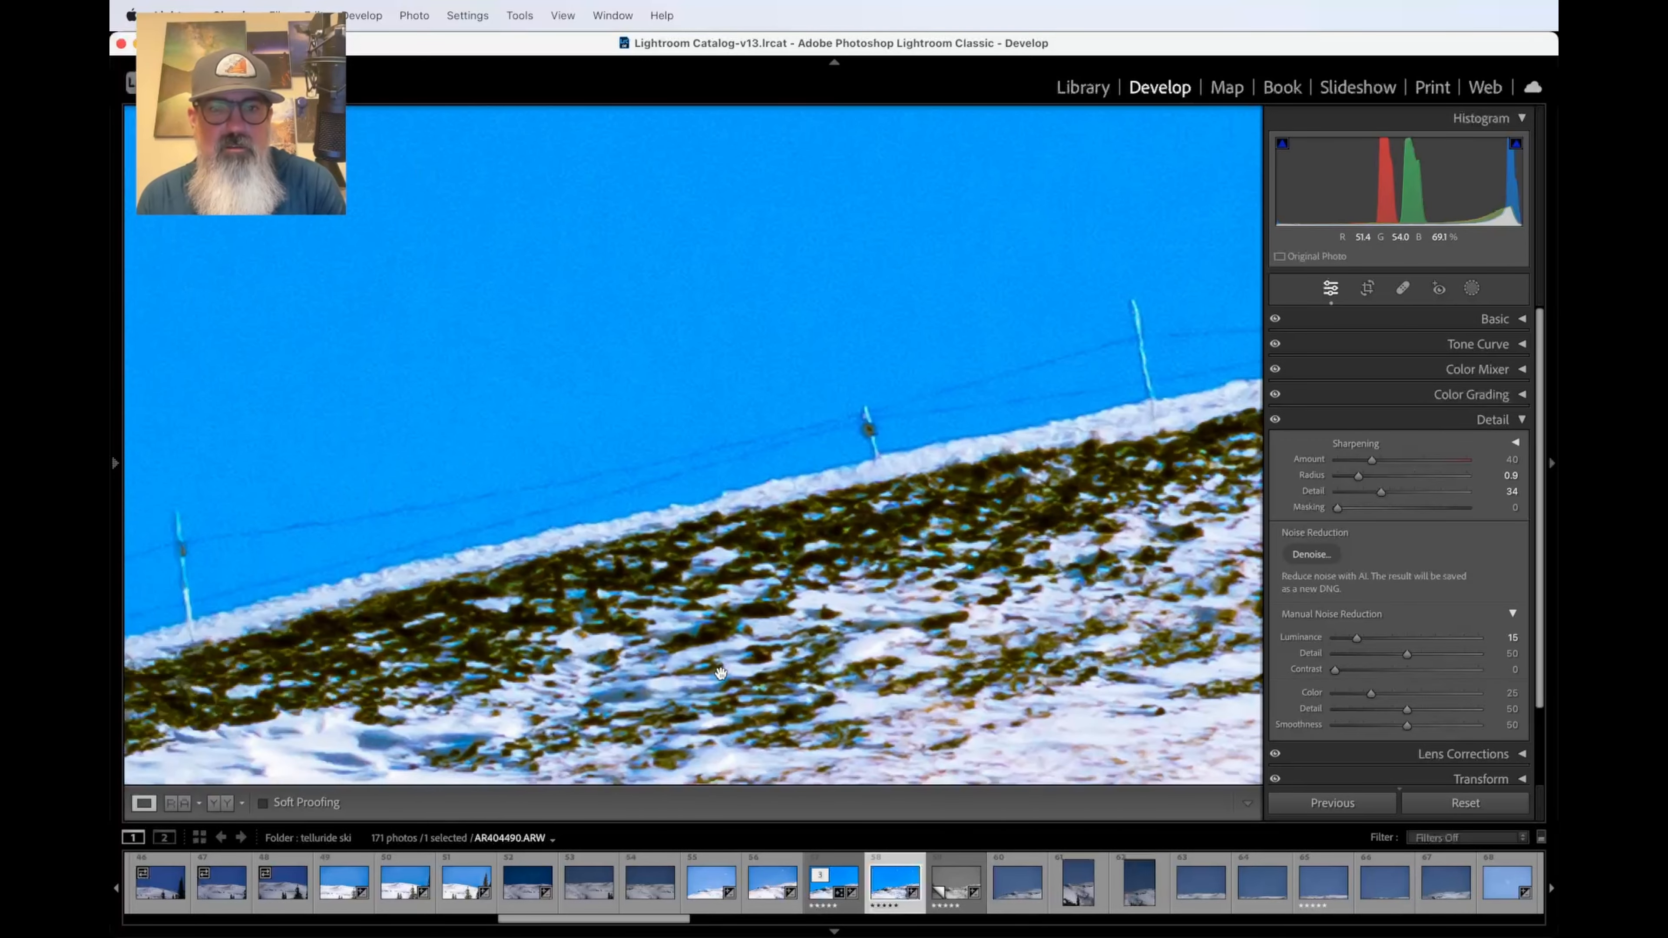
left_click(704, 724)
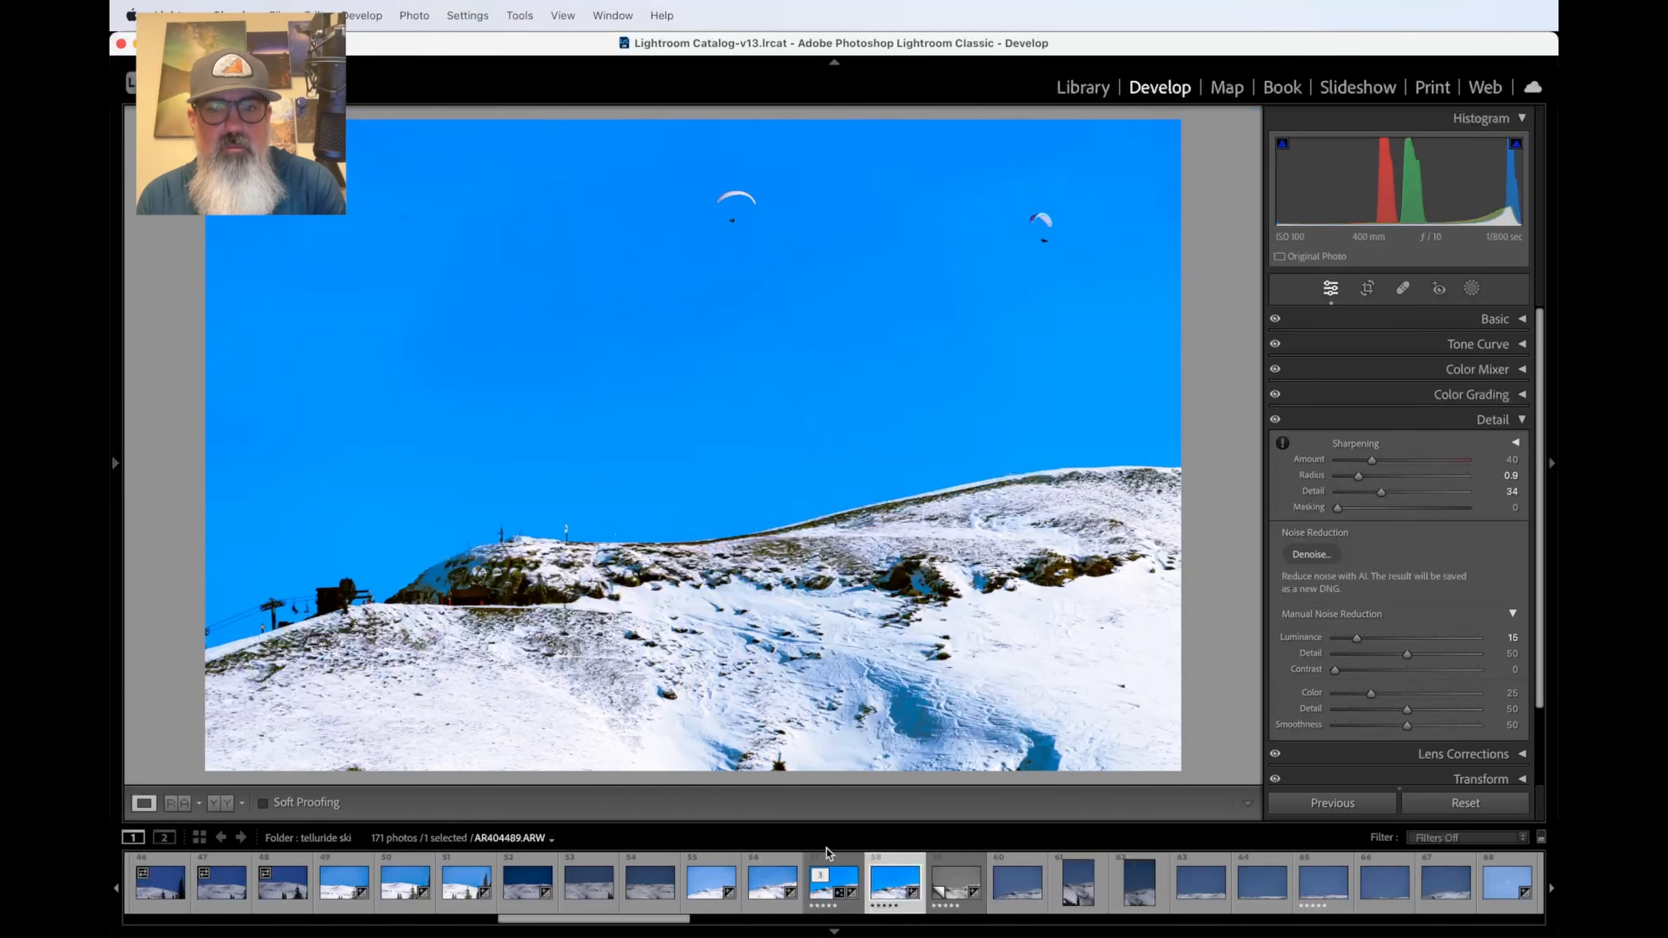